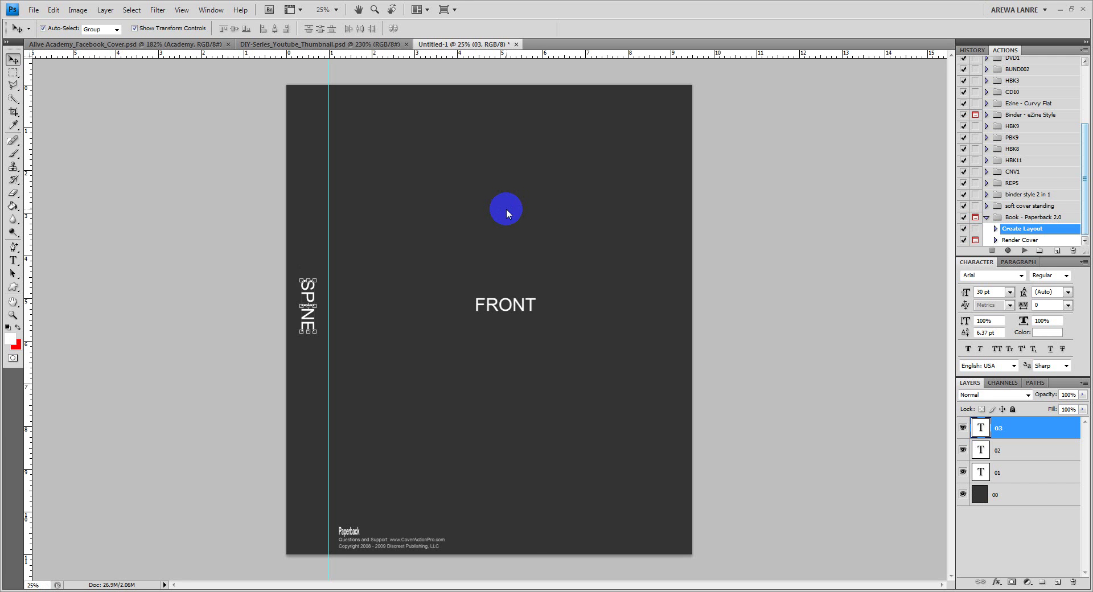
Delete the three placeholder text layers 01, 02 and 03, leaving only the background layer 00.
left_click(1010, 473, "shift")
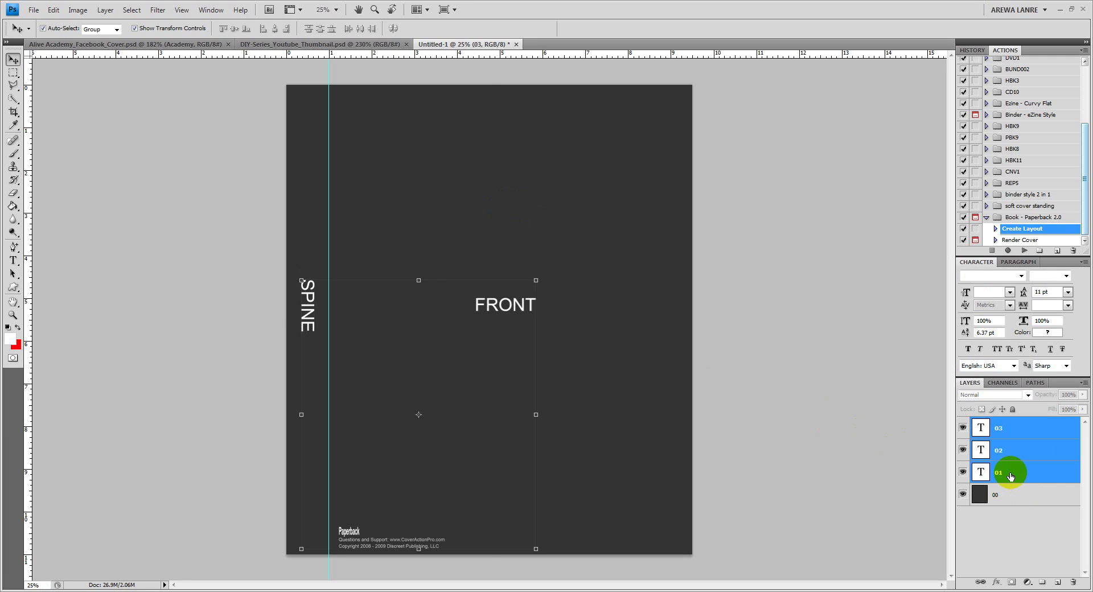
key("Delete")
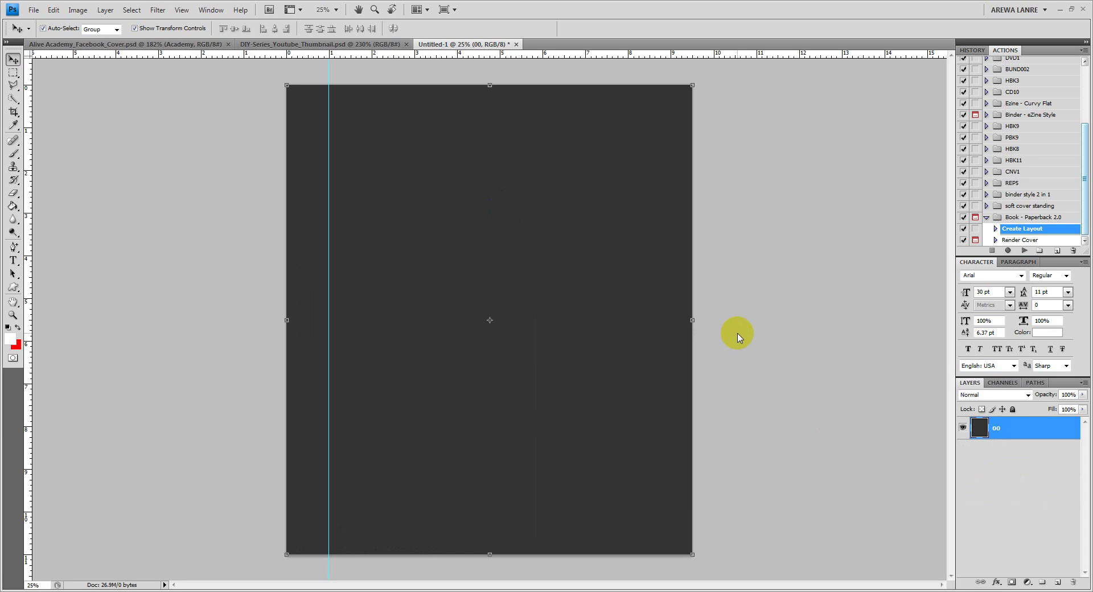
left_click(748, 319)
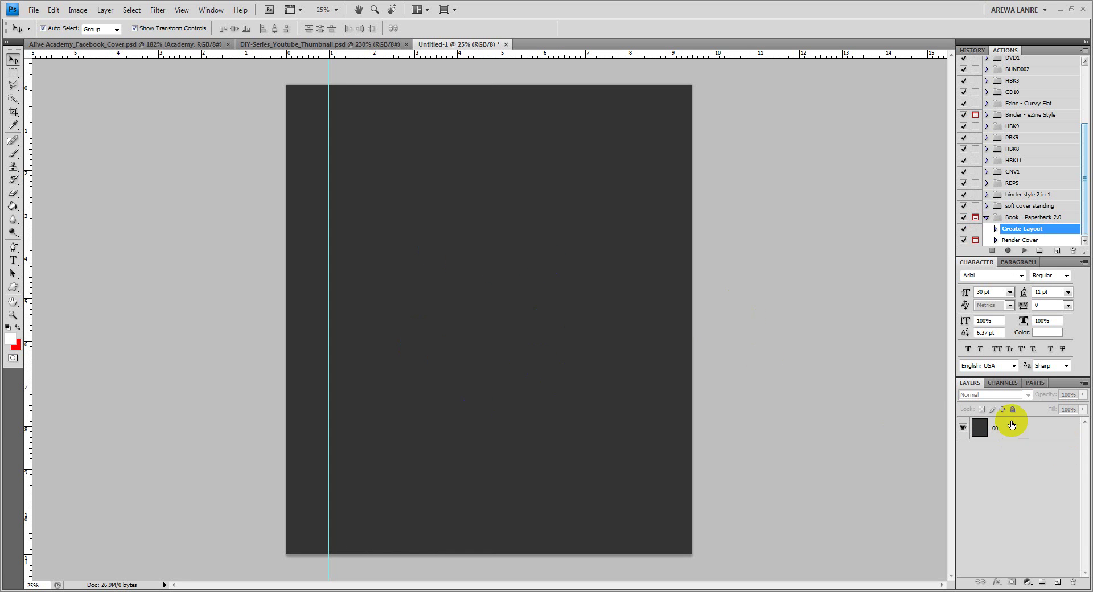
left_click(1005, 382)
left_click(1035, 383)
left_click(970, 383)
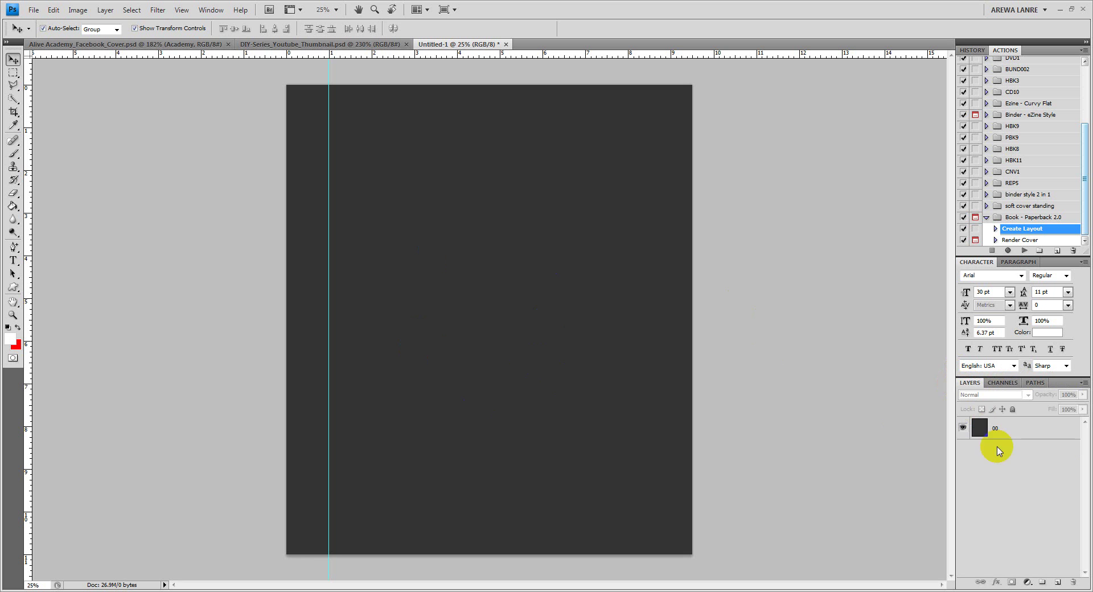
left_click(213, 10)
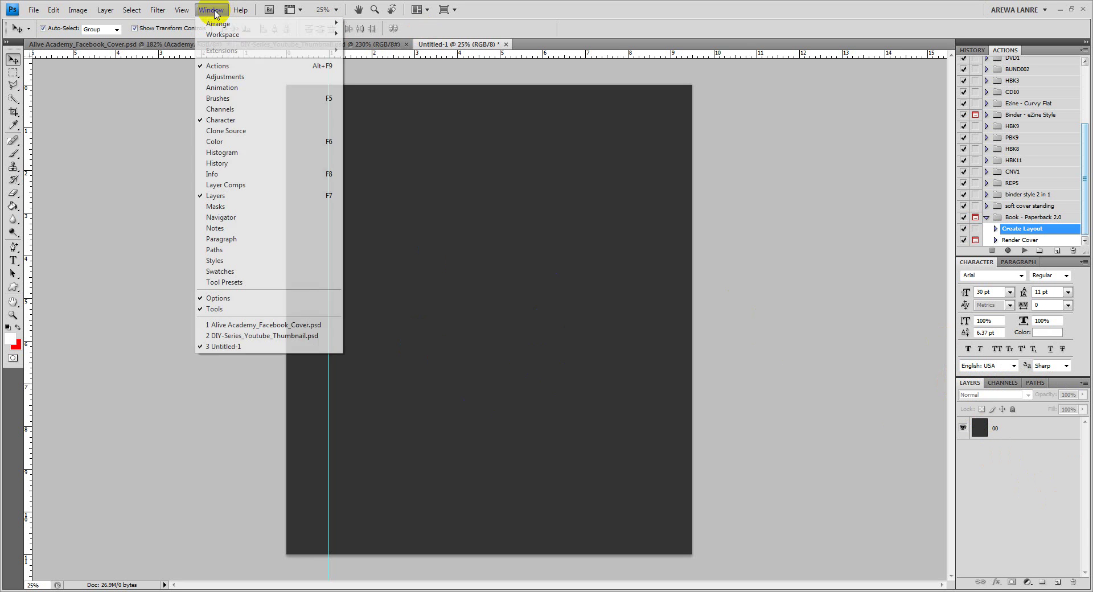
left_click(1005, 495)
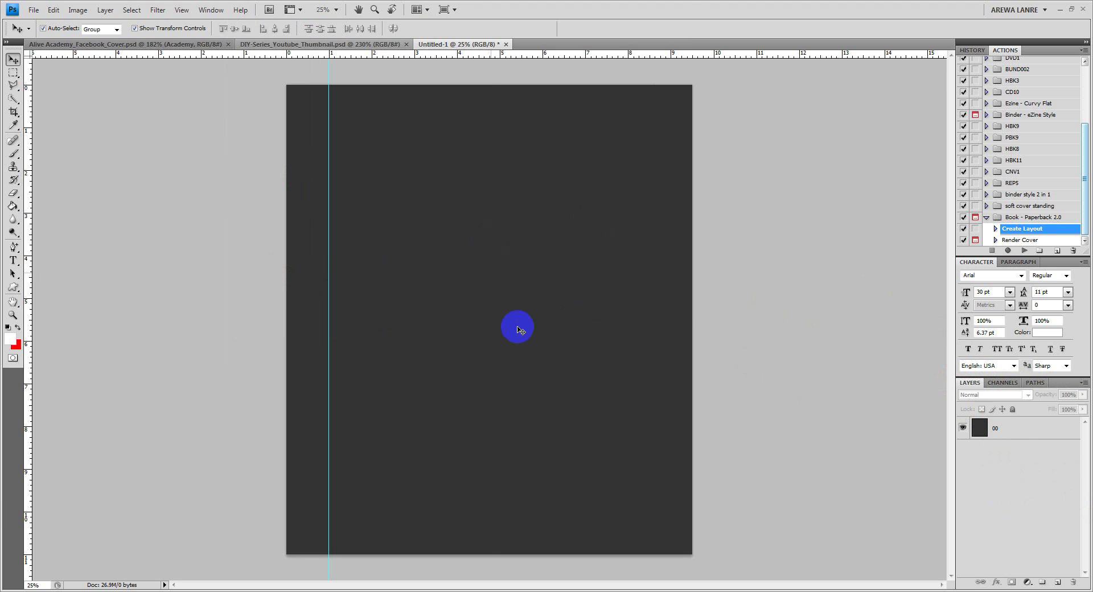
Fill the cover background layer 00 with a dark red foreground colour using the Paint Bucket.
left_click(1016, 434)
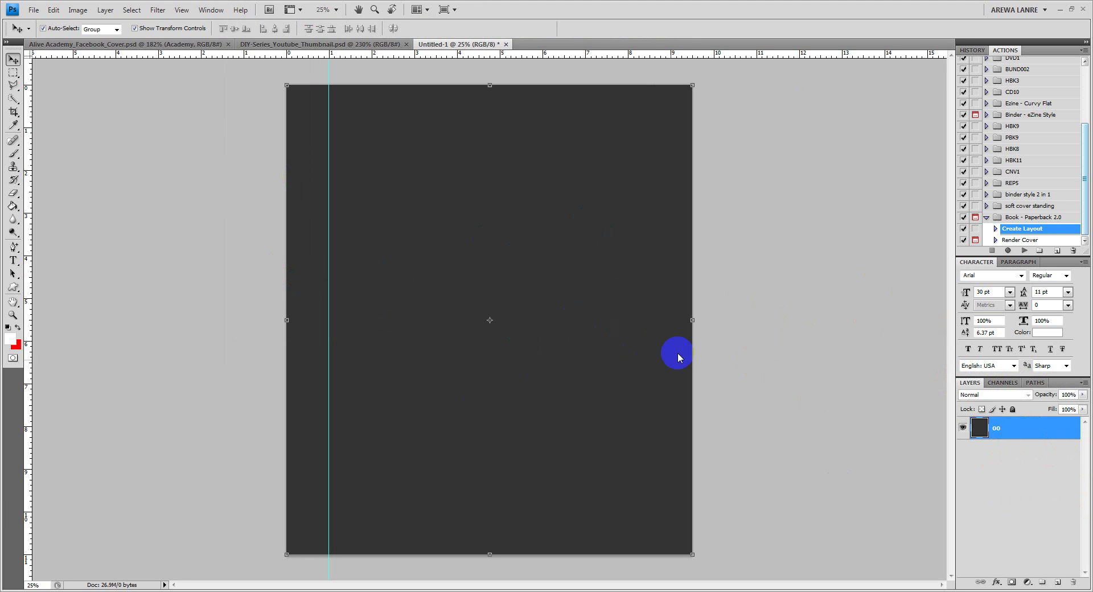
left_click(1023, 433)
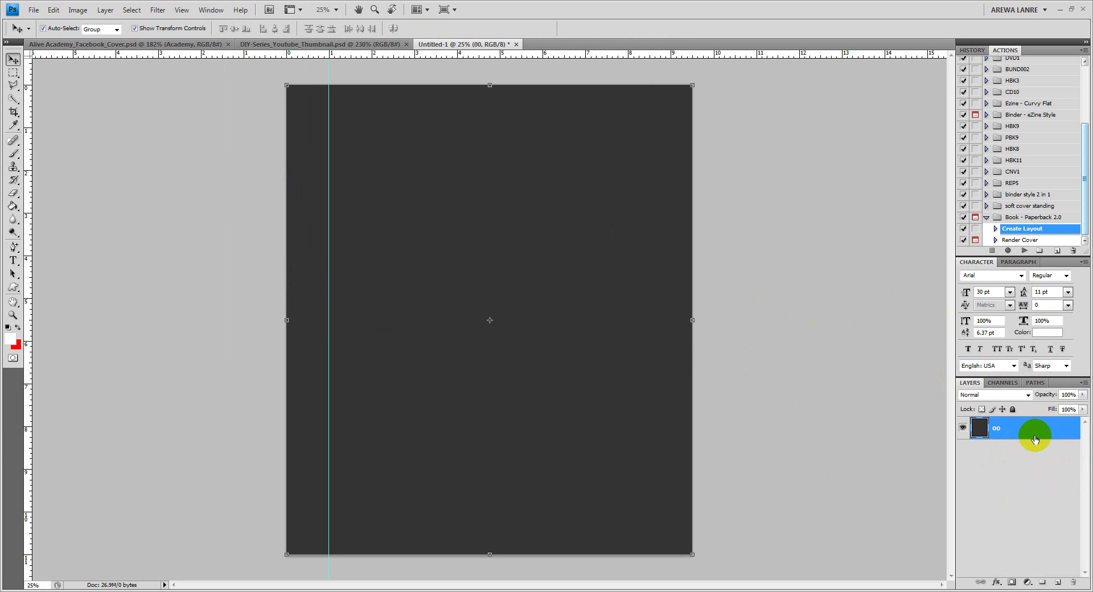
left_click(12, 209)
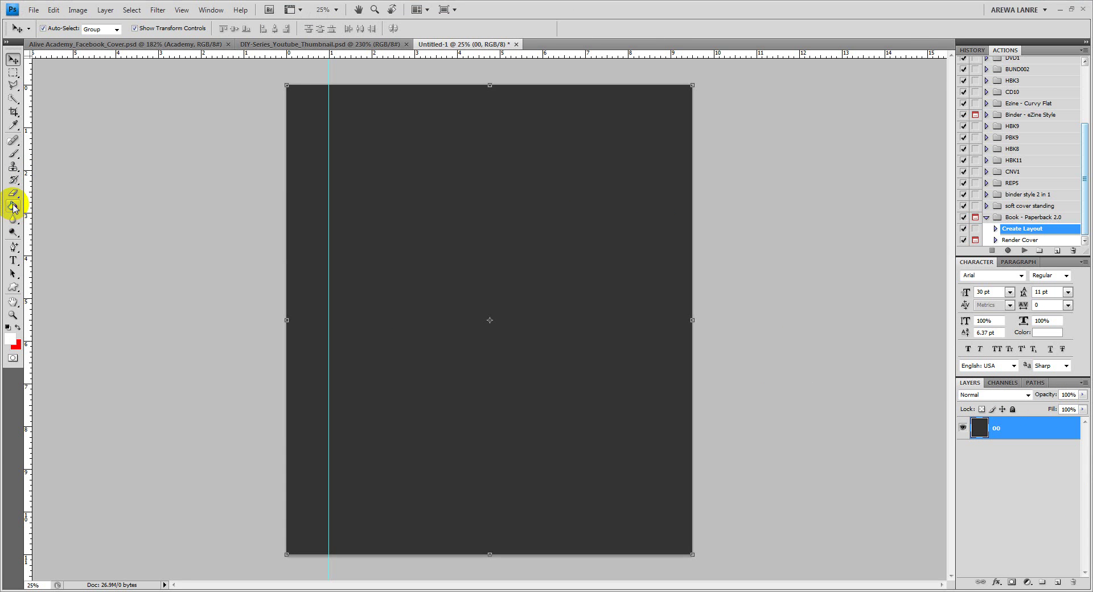
left_click(21, 350)
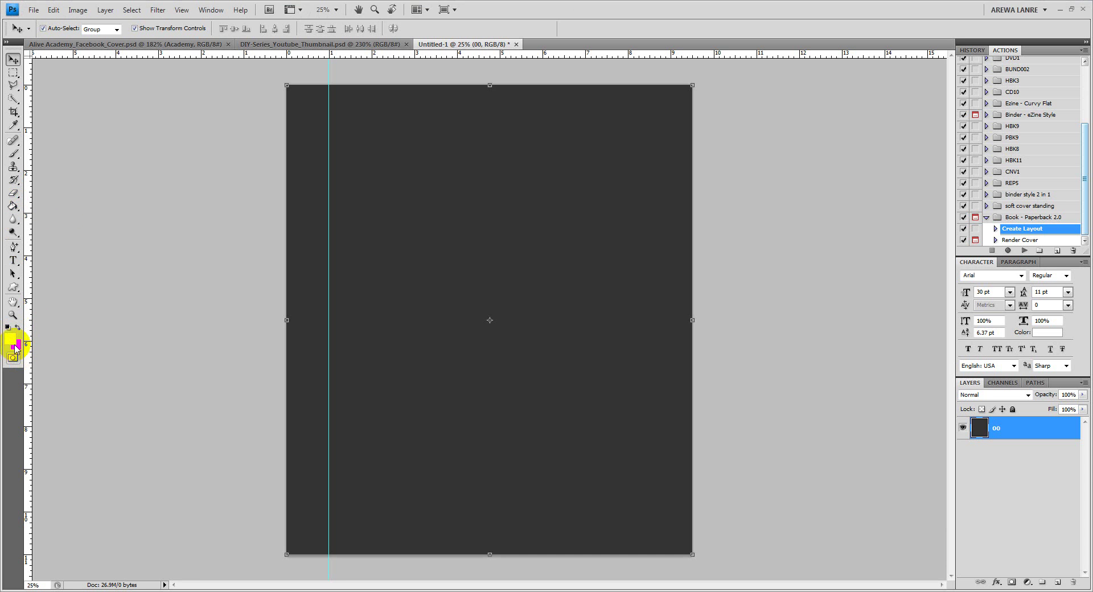
left_click(14, 207)
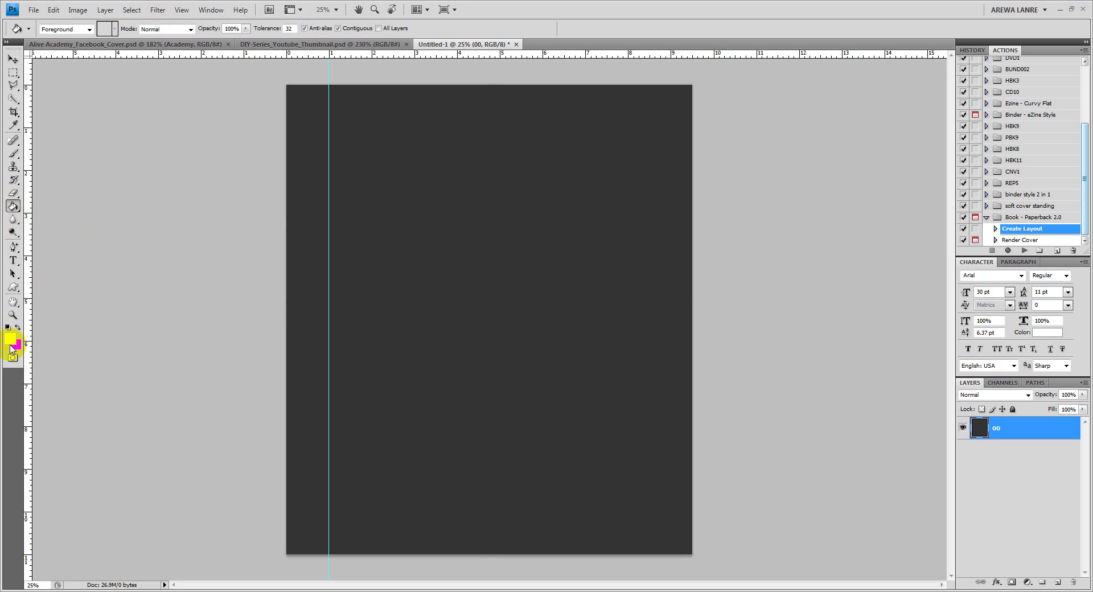
left_click(427, 285)
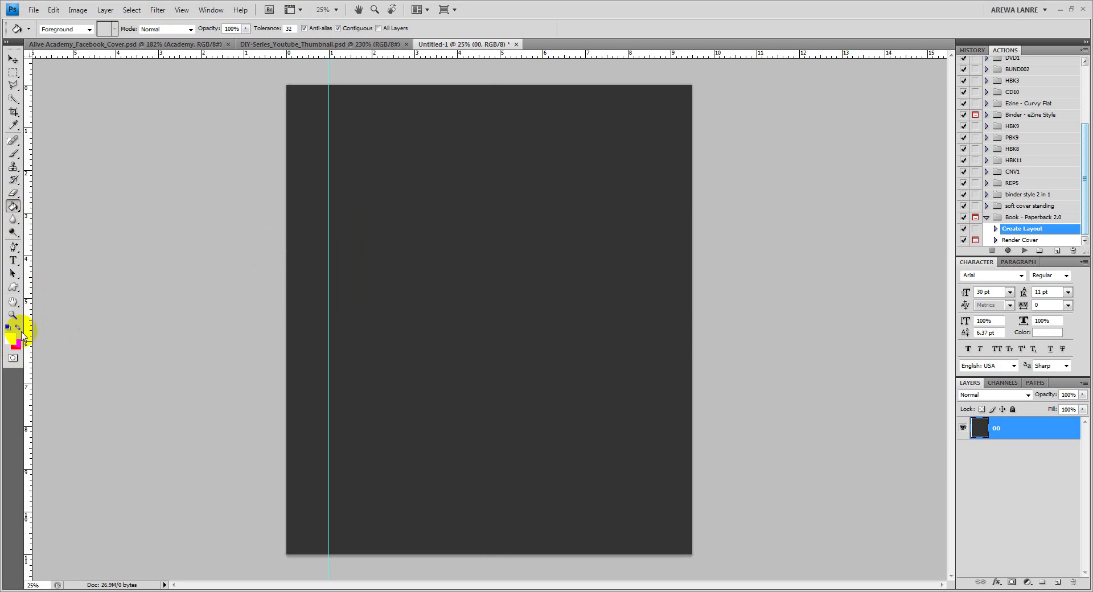
left_click(10, 340)
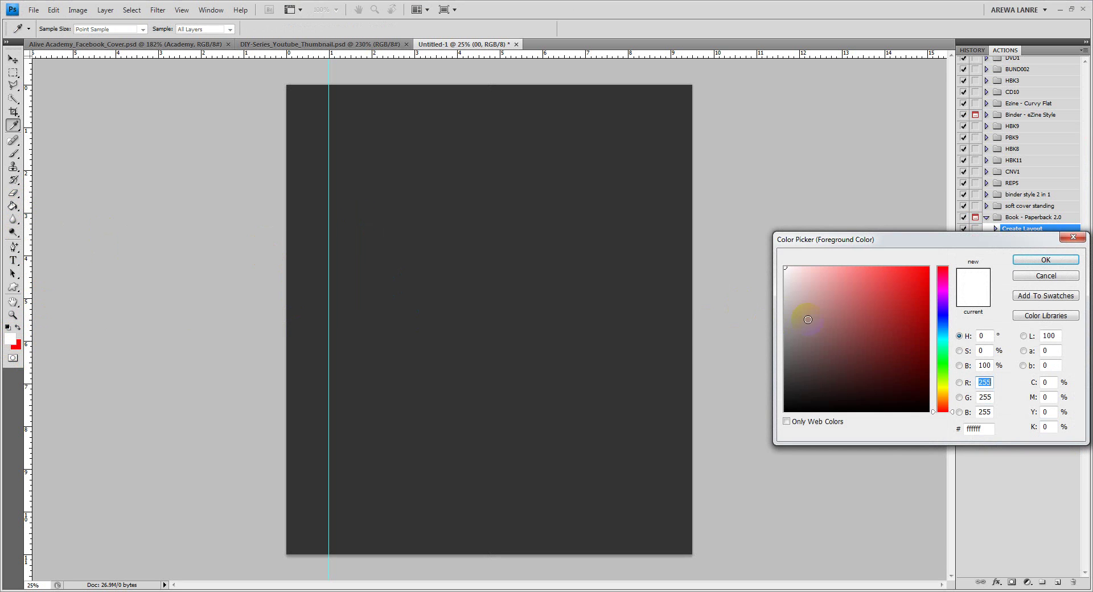
left_click(926, 352)
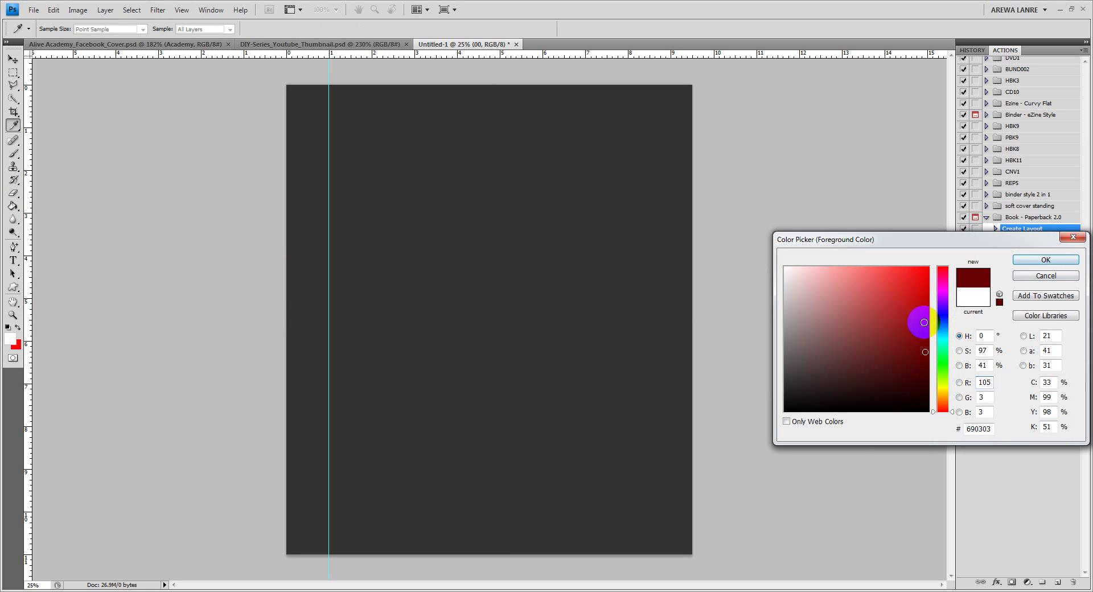
left_click(1046, 260)
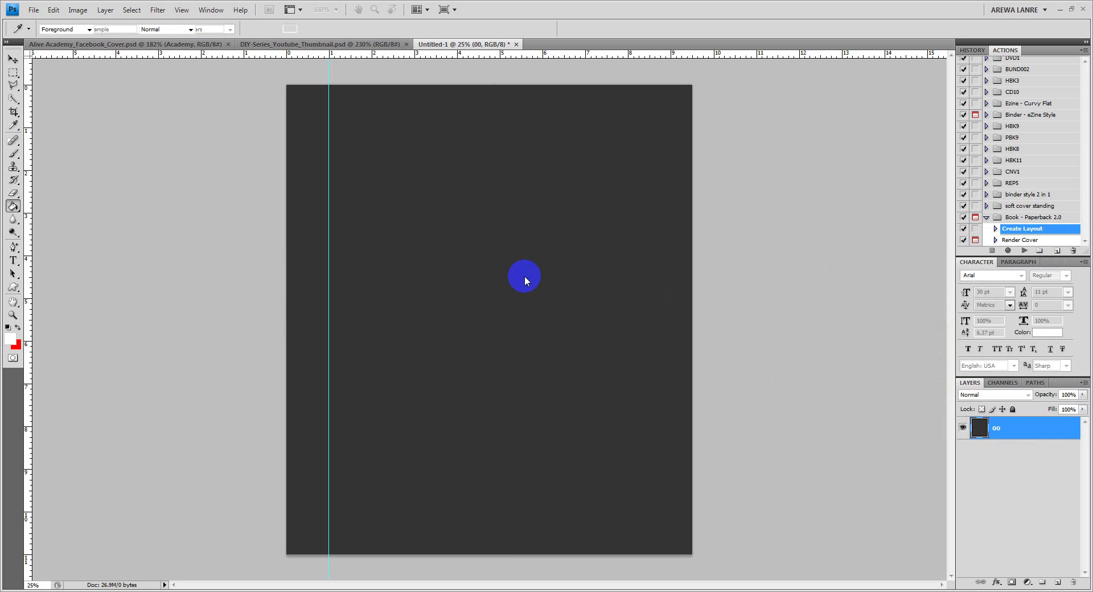
left_click(423, 256)
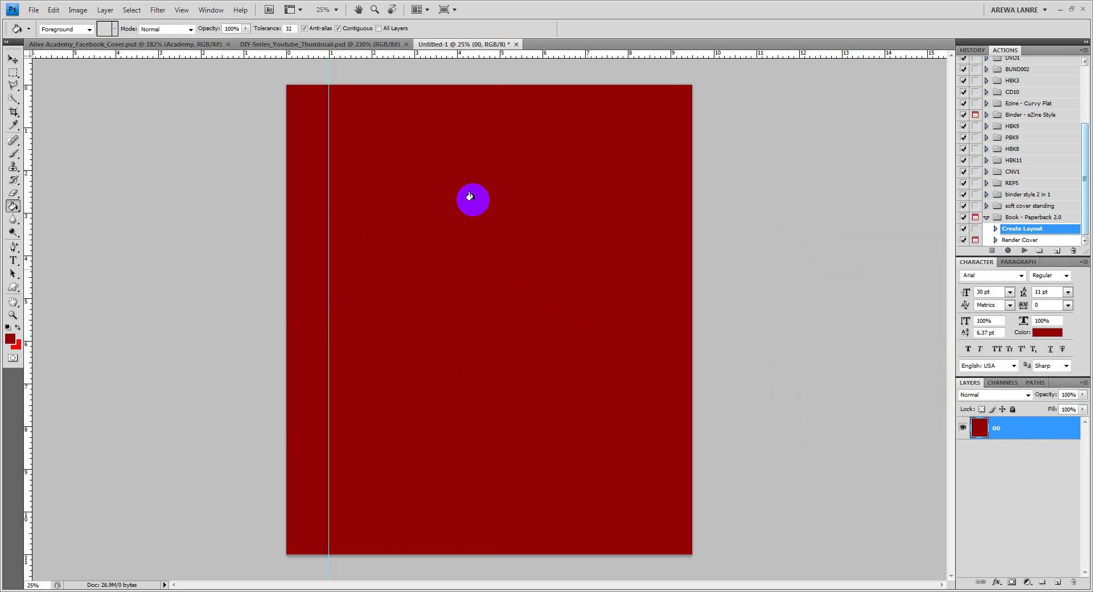
left_click(14, 60)
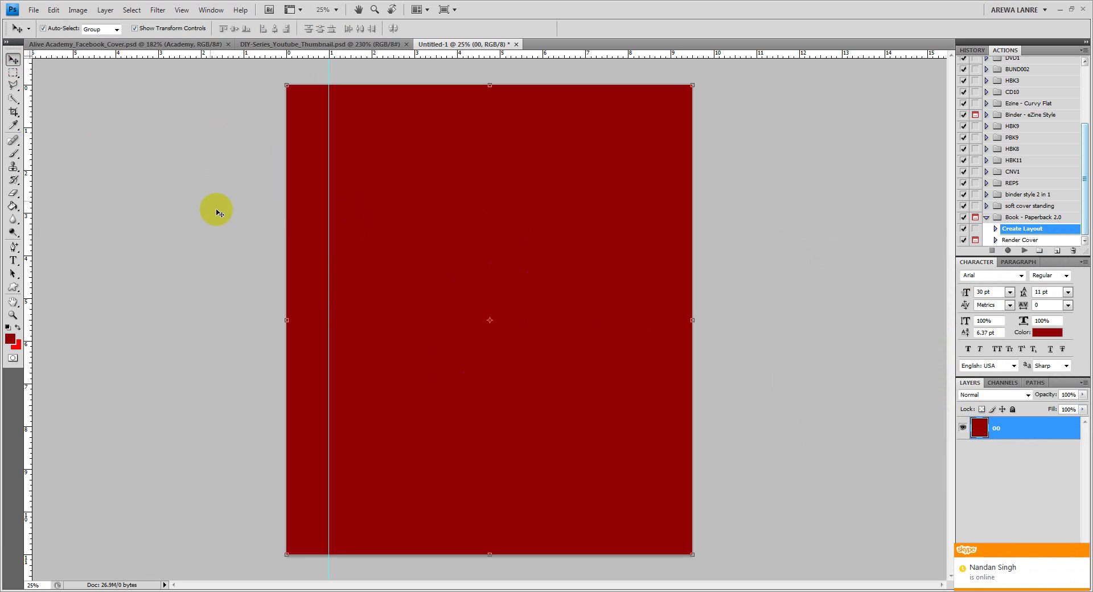
left_click(1083, 551)
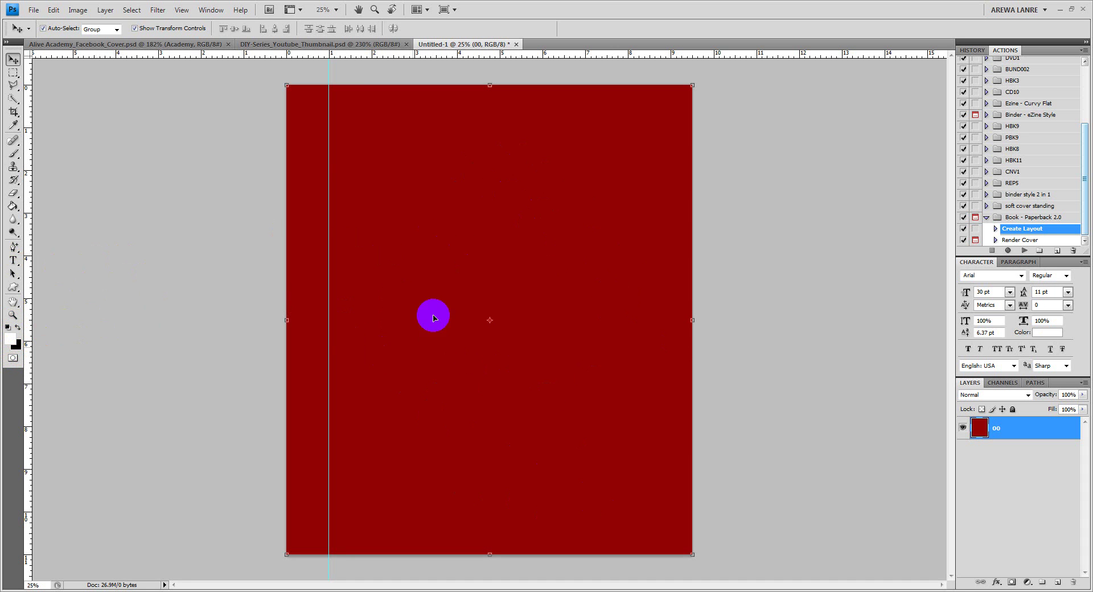
Add the two-line title "THE BEST EBOOK COVER / DESIGN COURSE" in white 30 pt Arial near the top of the front cover.
left_click(14, 261)
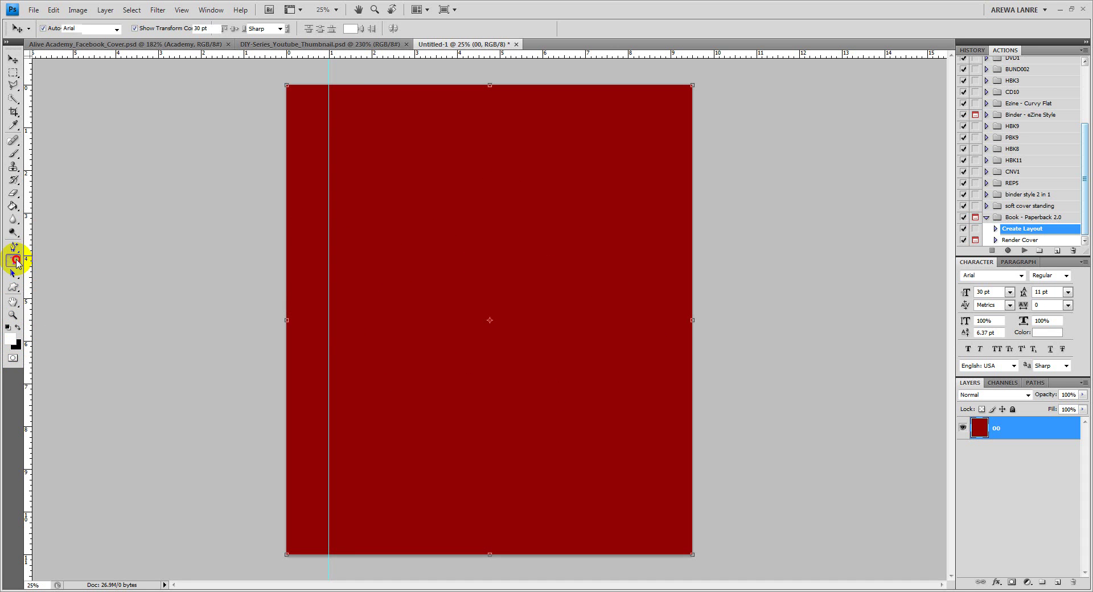
left_click(363, 137)
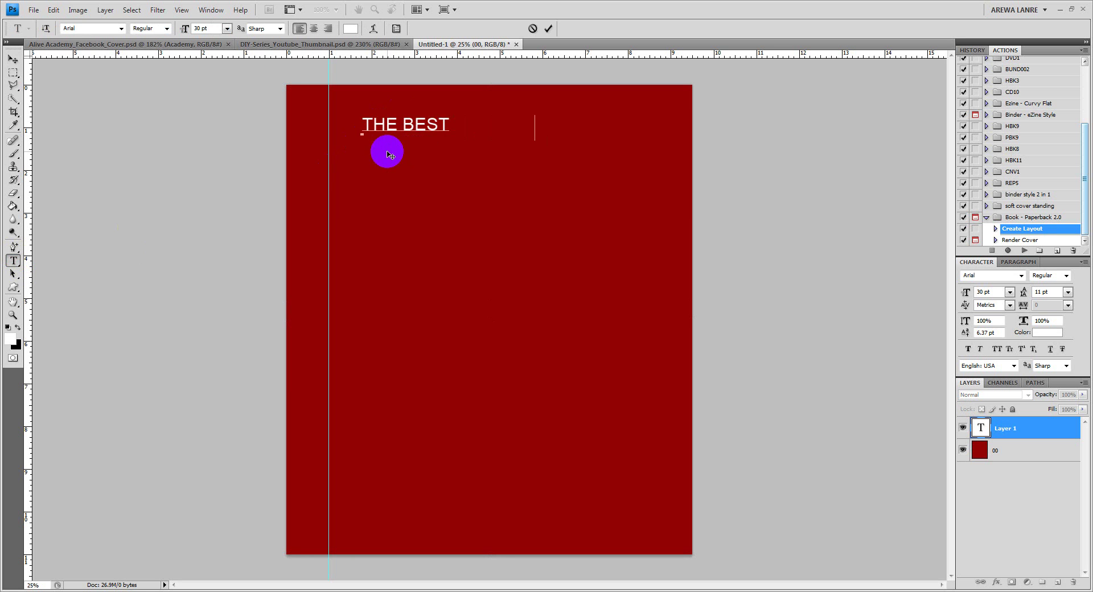
type("EBOOK COVER ")
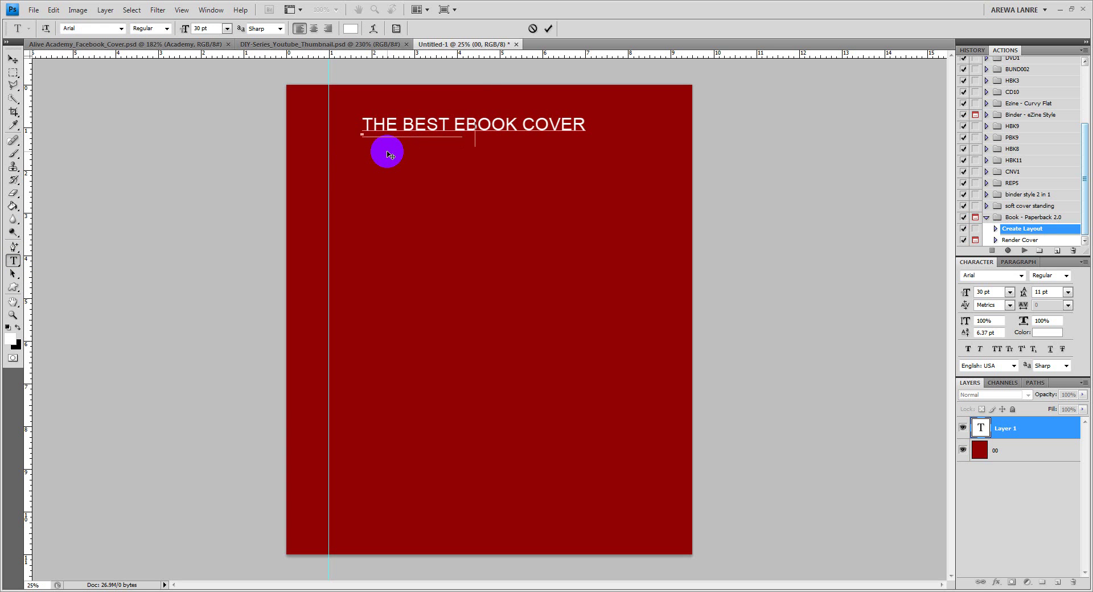
type("DESIGN COURSE")
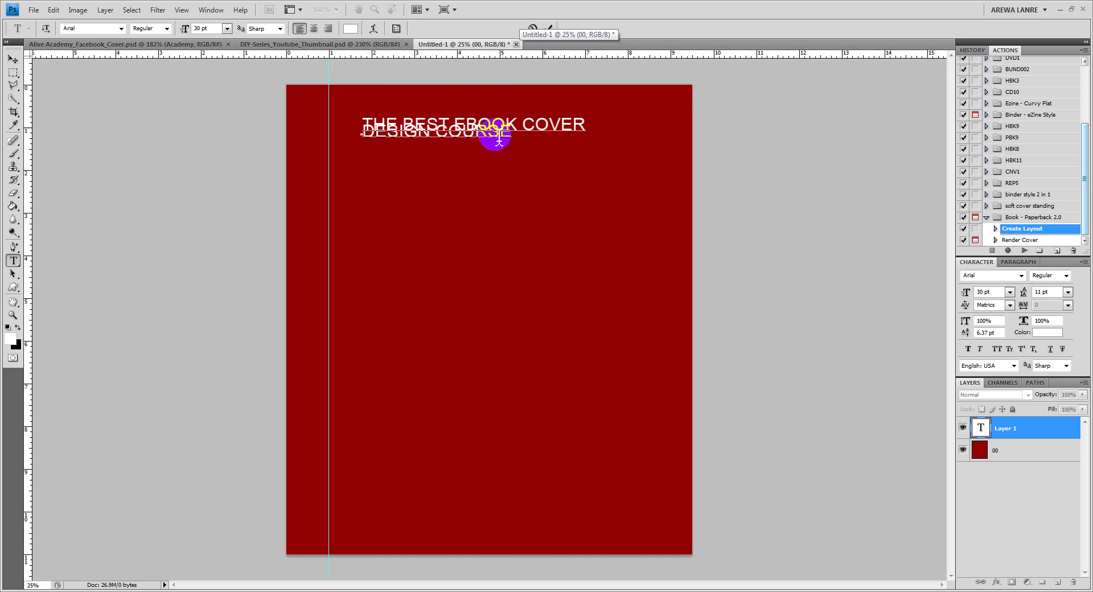
Select both lines of the title text and set their leading to Auto.
left_click(429, 126)
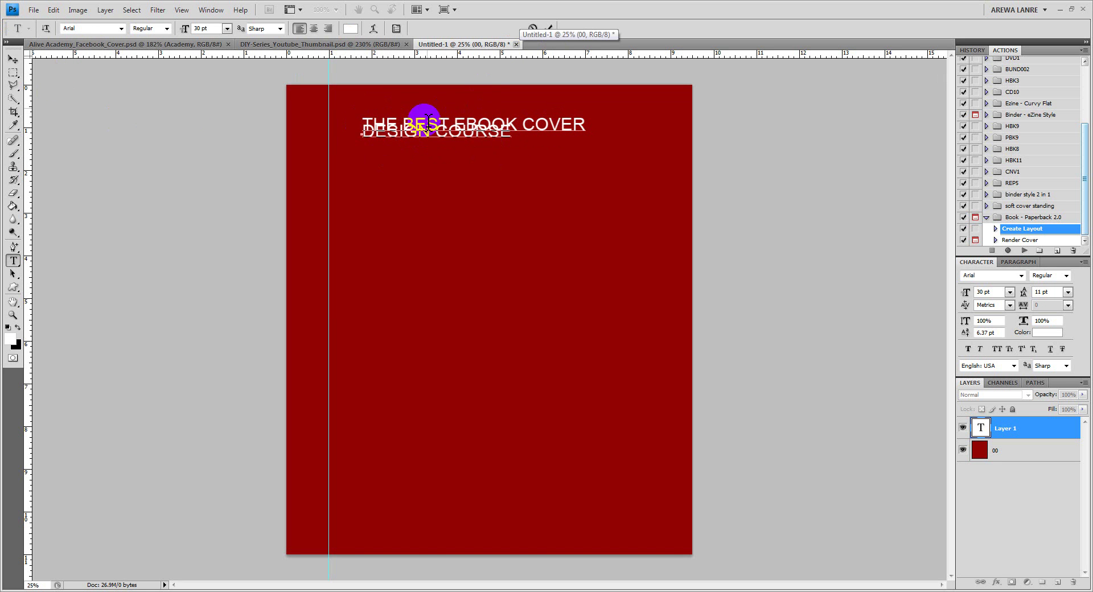
left_click(374, 134)
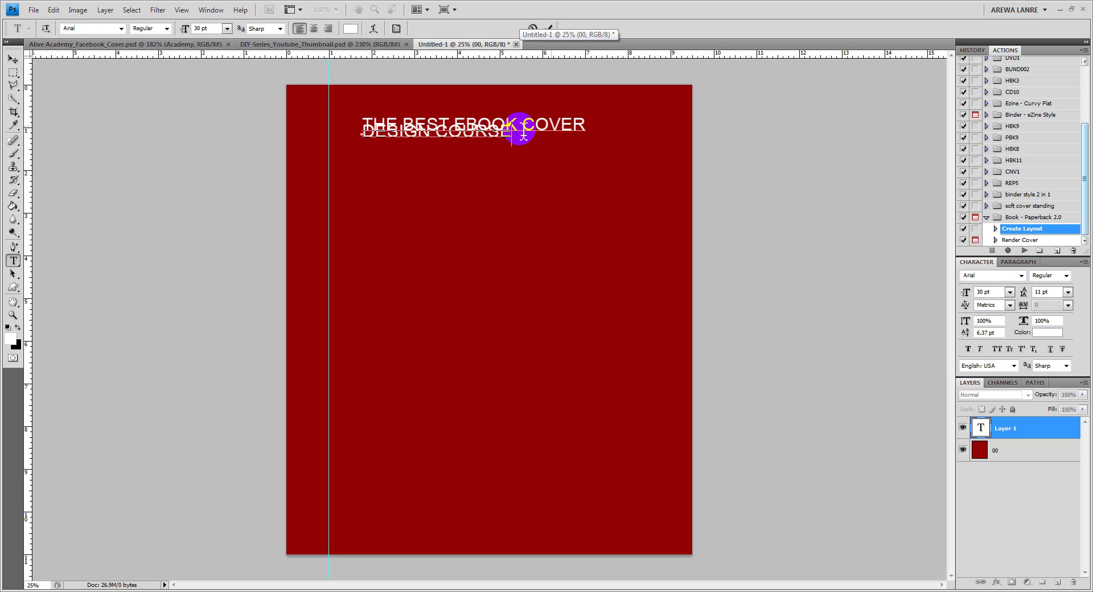
left_click_drag(361, 120, 556, 141)
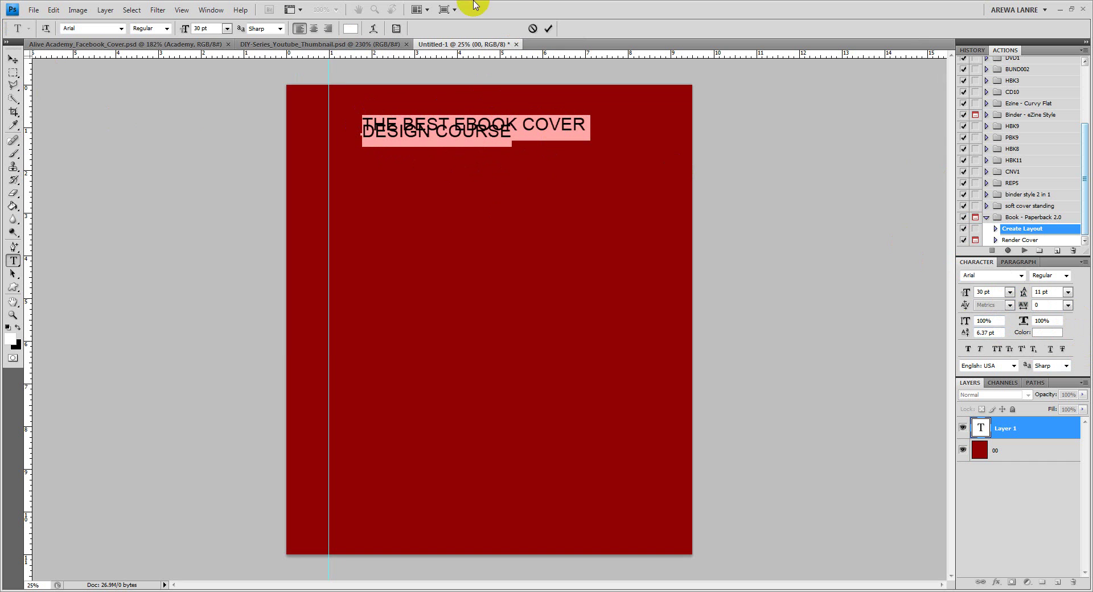
left_click(208, 10)
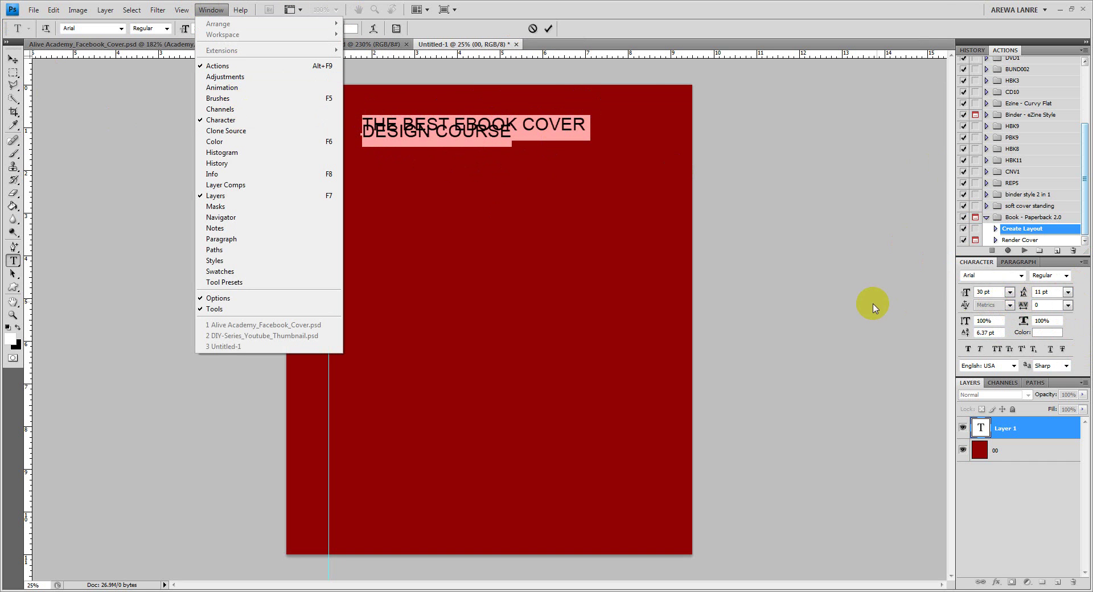
left_click(937, 306)
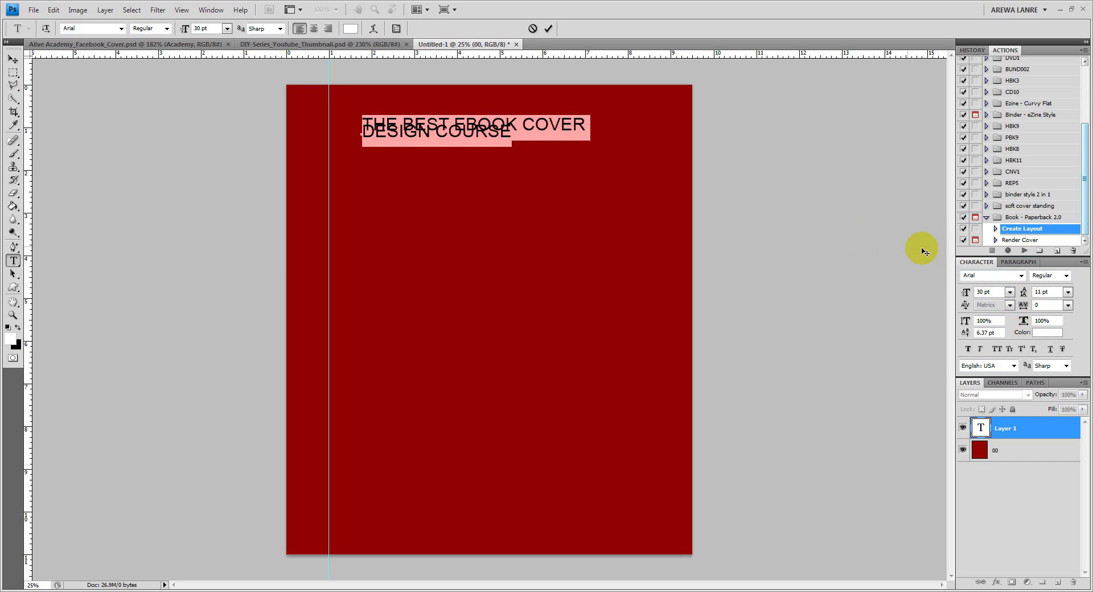
left_click(547, 182)
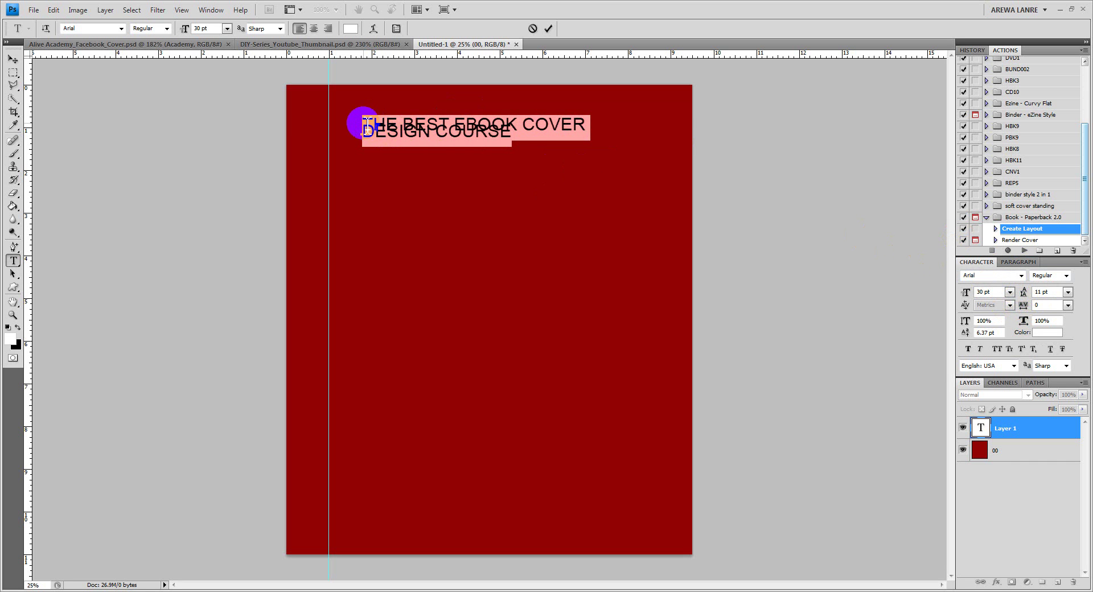
left_click_drag(365, 123, 522, 142)
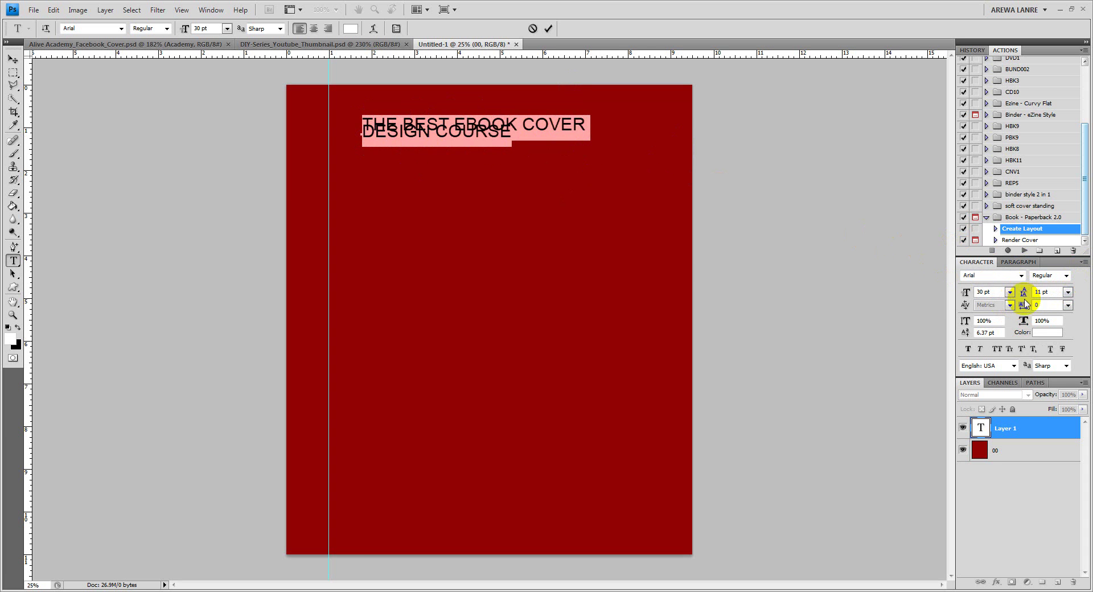
left_click(1067, 293)
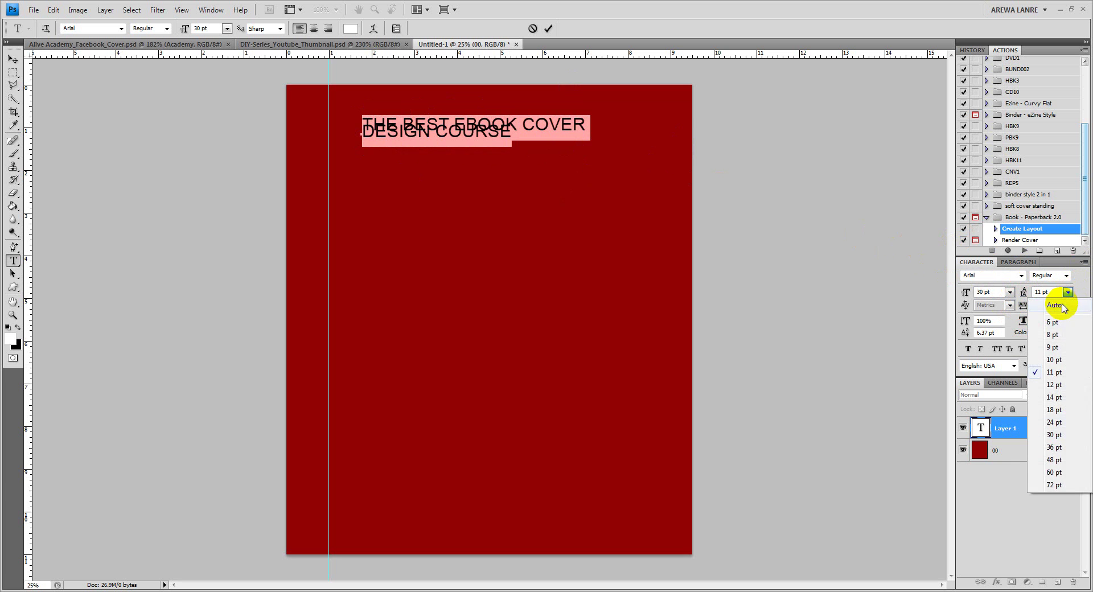
left_click(1057, 306)
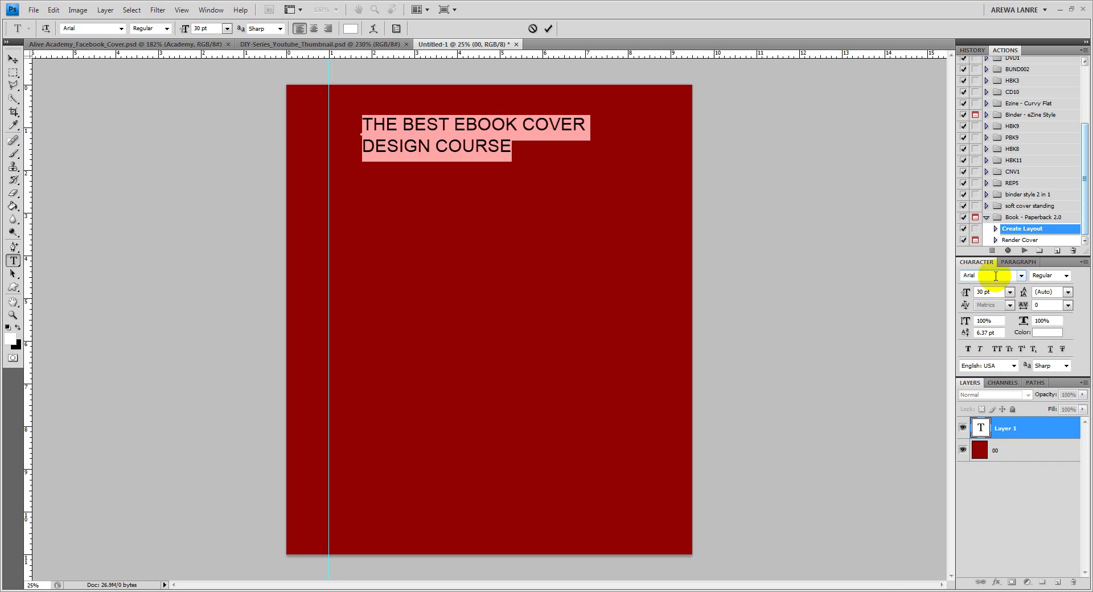
Try the ArkansasDB font on the selected title text and settle on the Array font.
left_click(1022, 276)
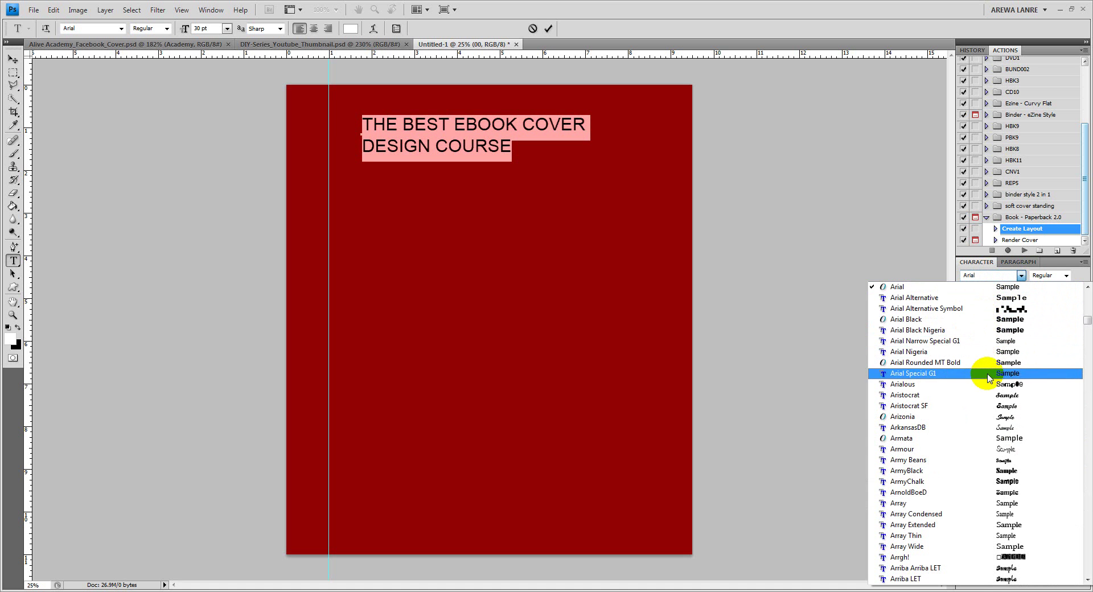
left_click(1000, 433)
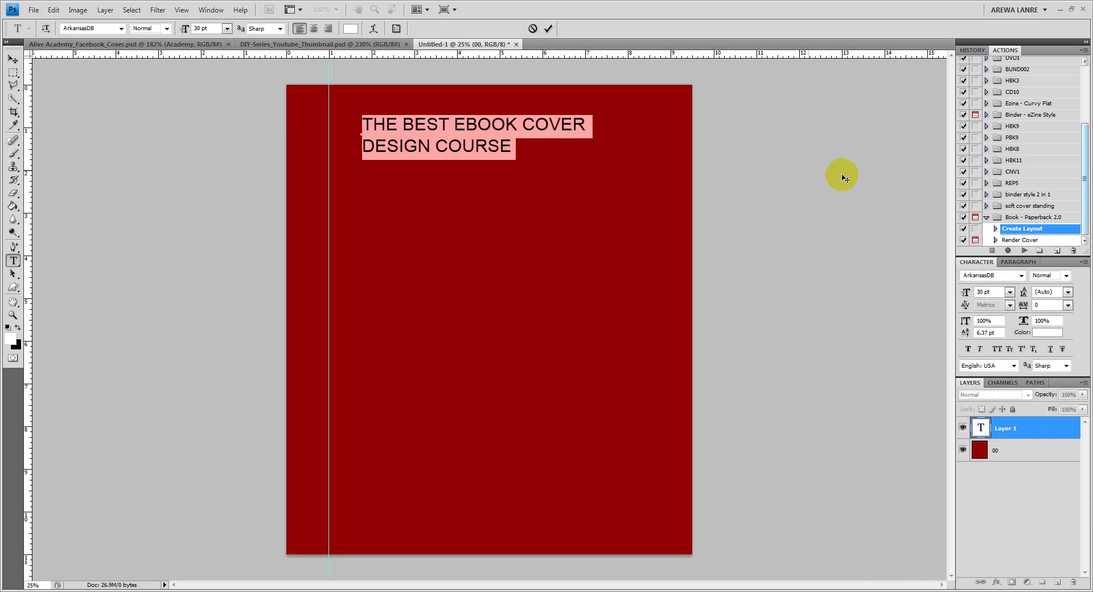
left_click(1021, 277)
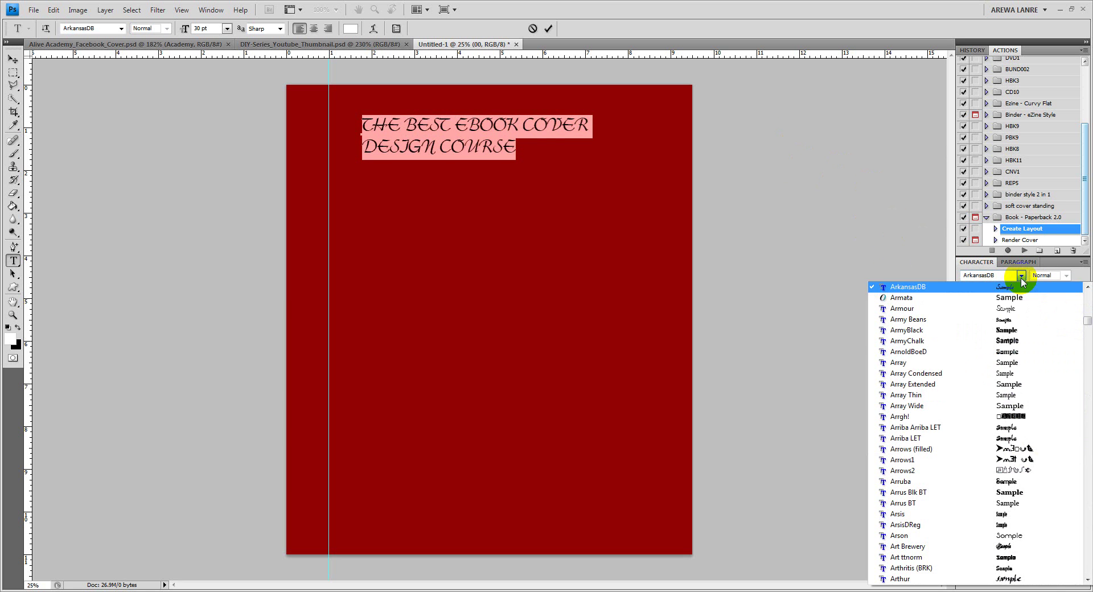
left_click(1007, 365)
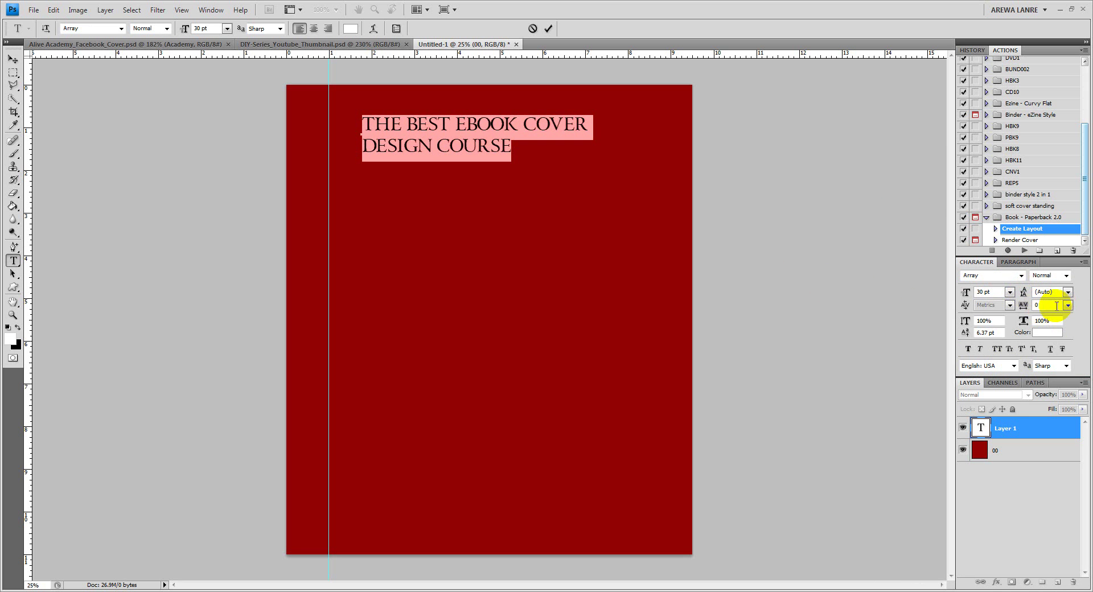
Center-align the two title lines and move the title to the middle of the front cover's upper area.
left_click(1016, 263)
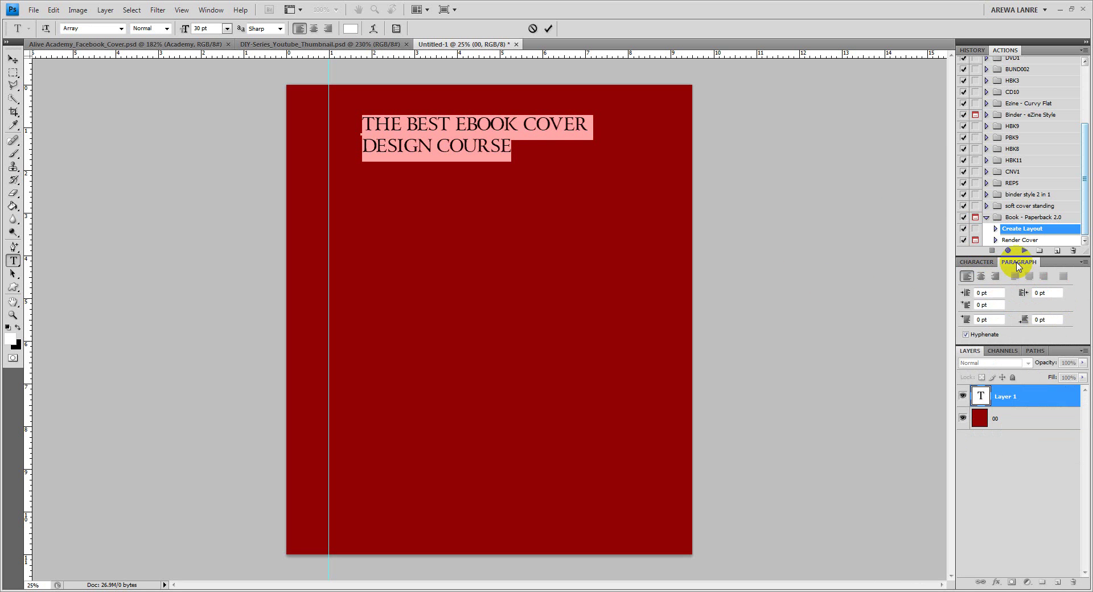
left_click(981, 277)
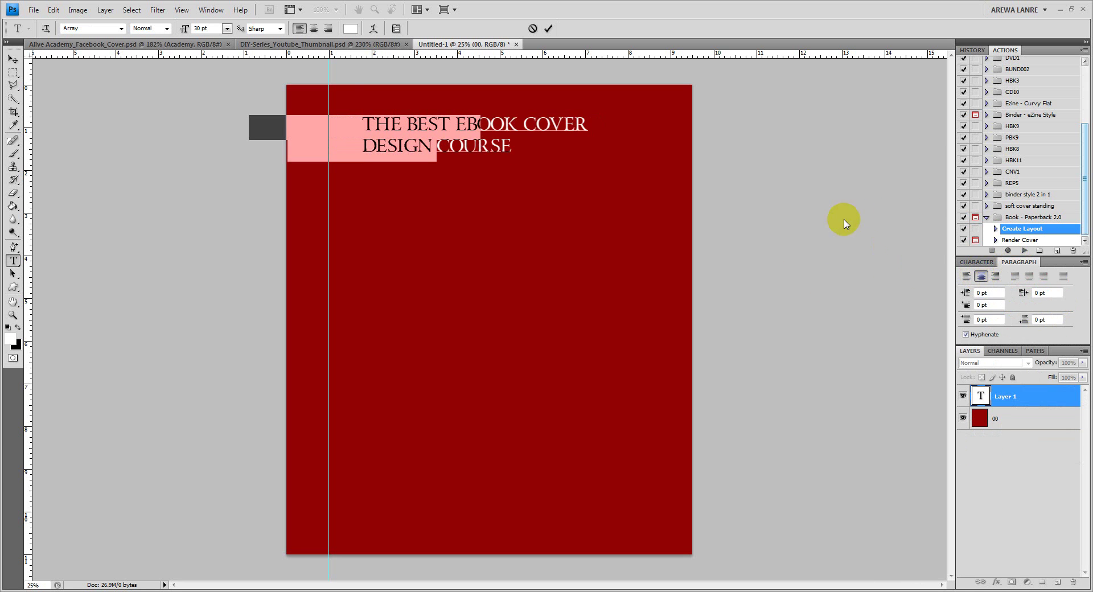
left_click(13, 59)
left_click_drag(423, 151, 563, 192)
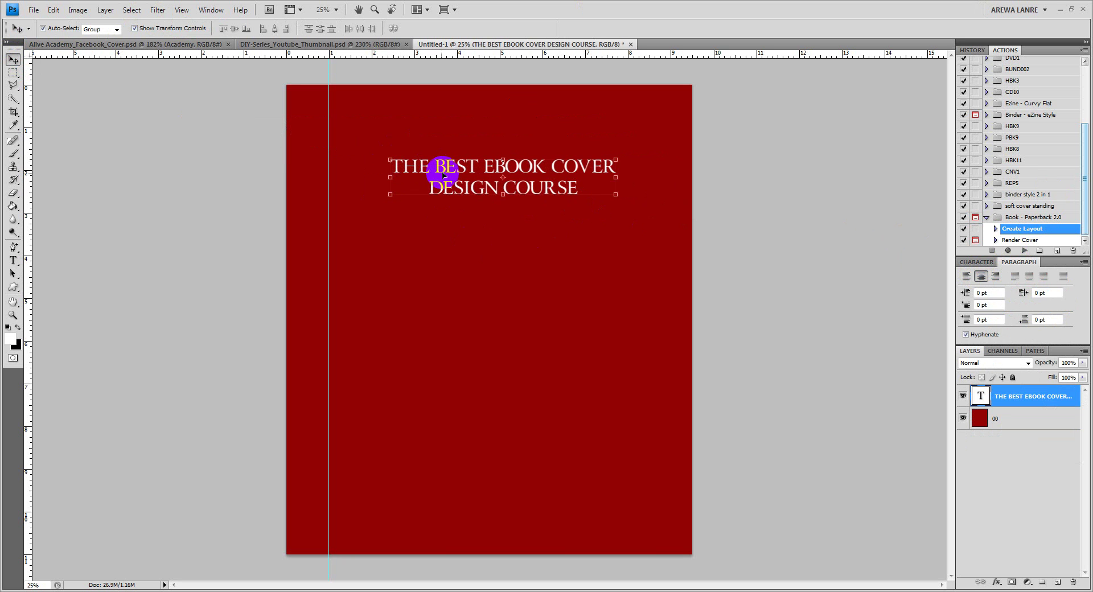
left_click(616, 160)
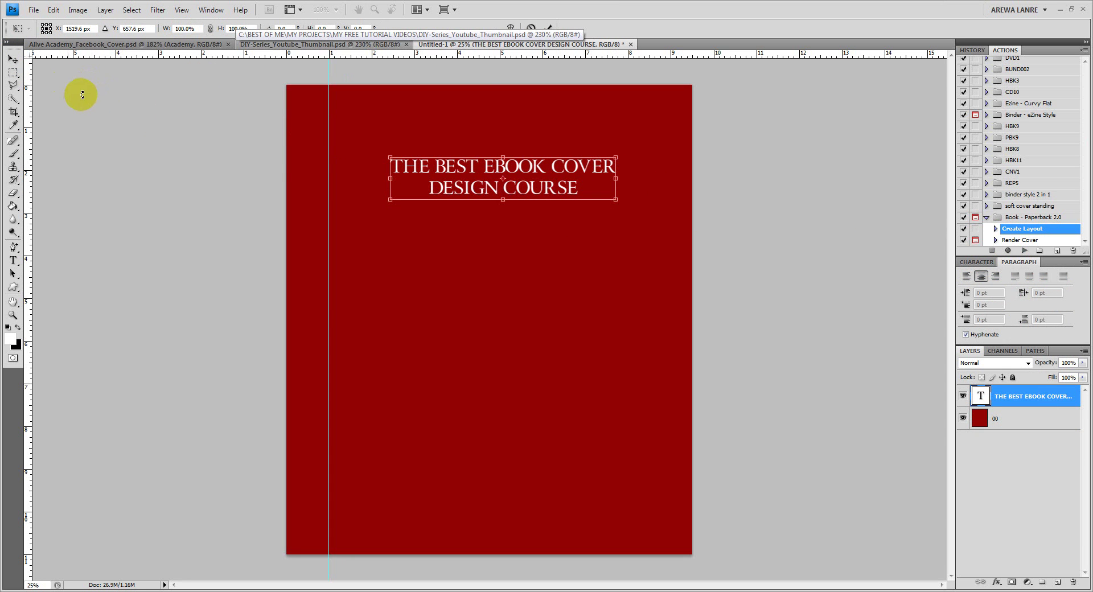
left_click(499, 103)
left_click(548, 164)
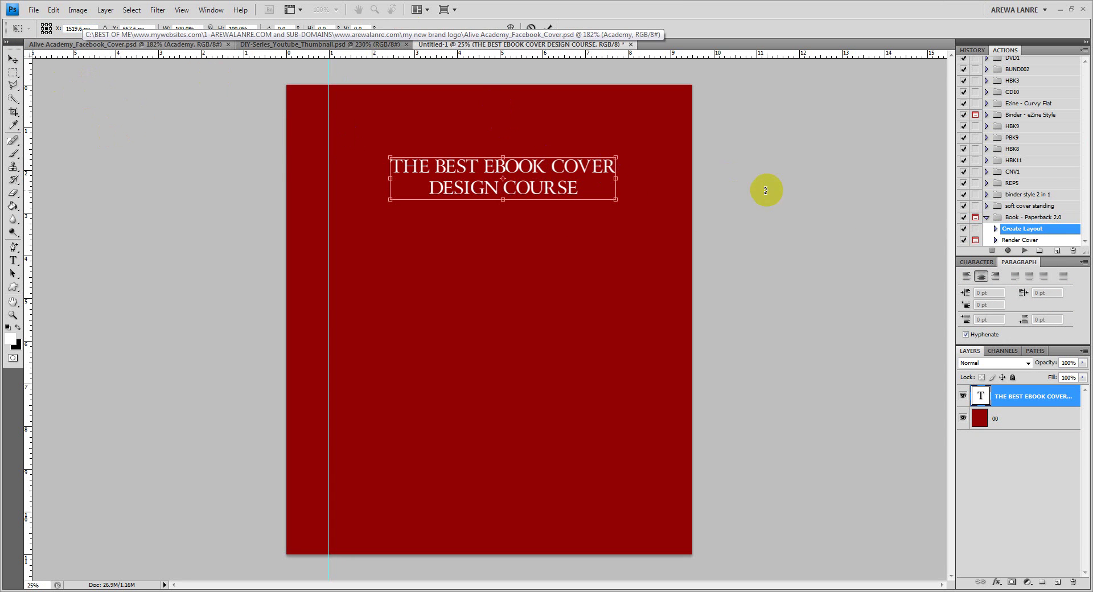
double_click(592, 151)
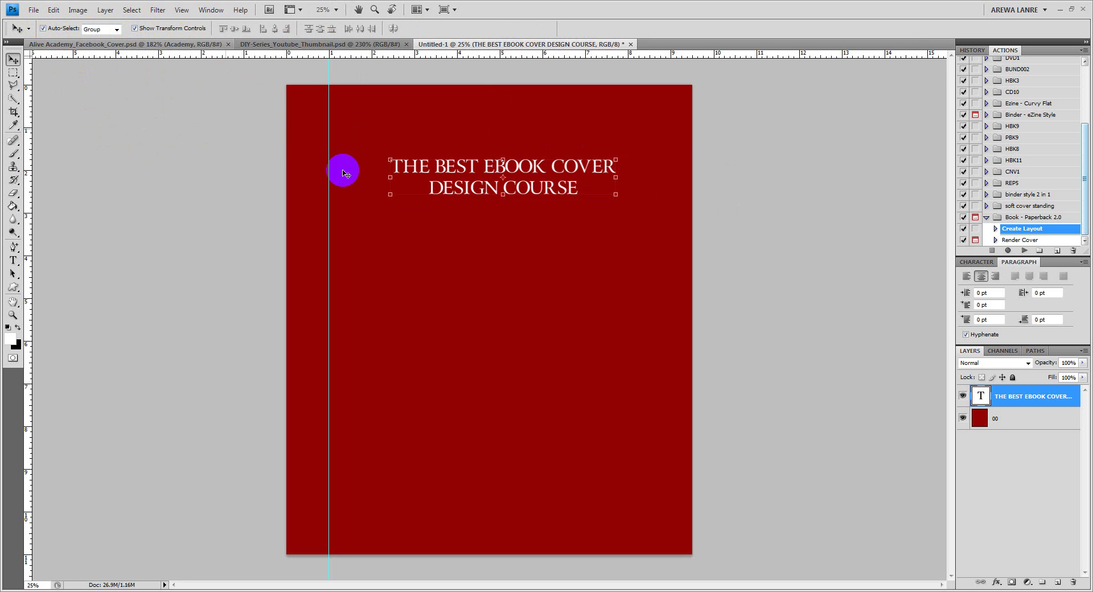
left_click(615, 161)
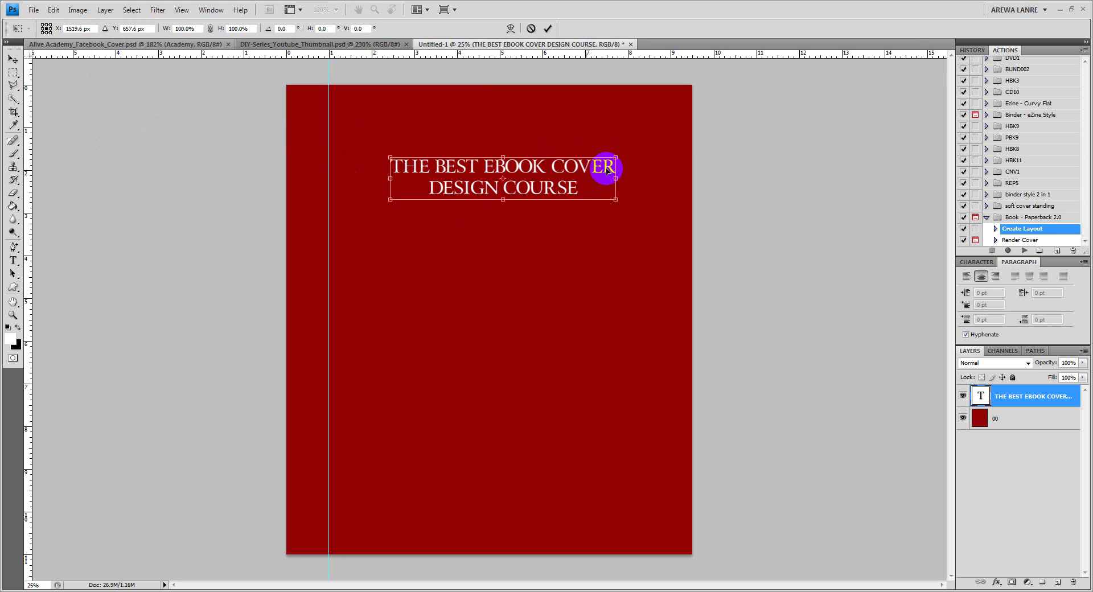
left_click(548, 28)
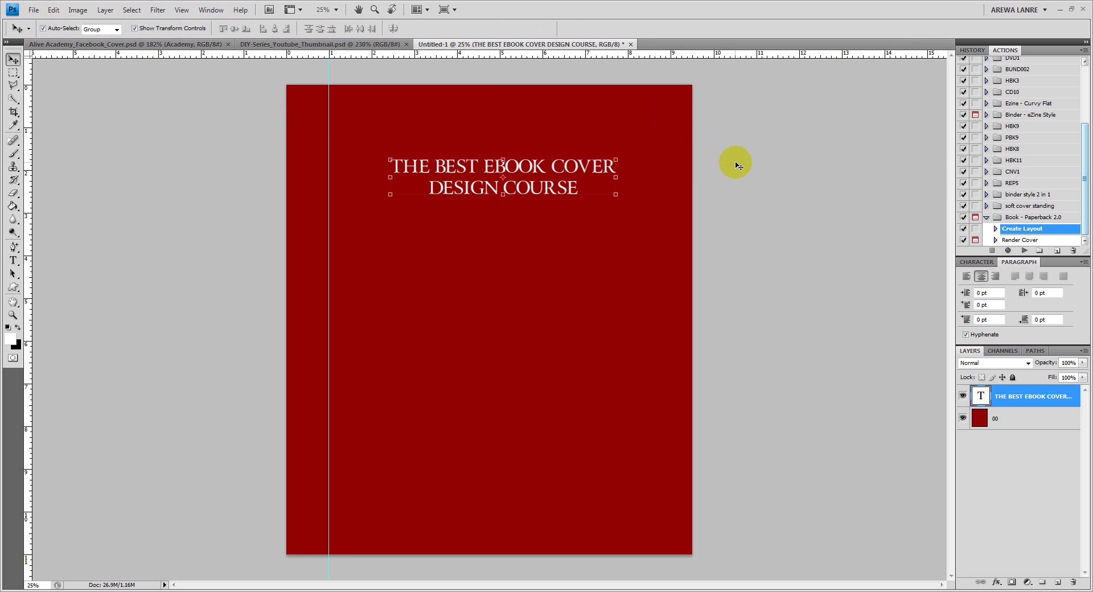
Shift the title slightly toward the centre of the front cover and set its font size to 48 pt.
left_click_drag(565, 193, 575, 200)
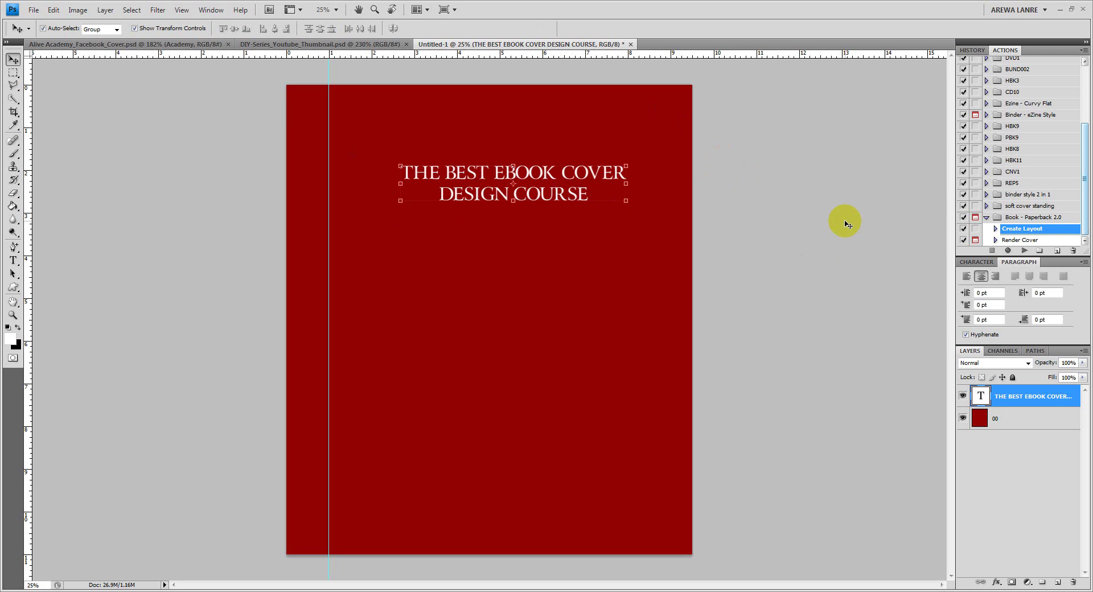
left_click(981, 264)
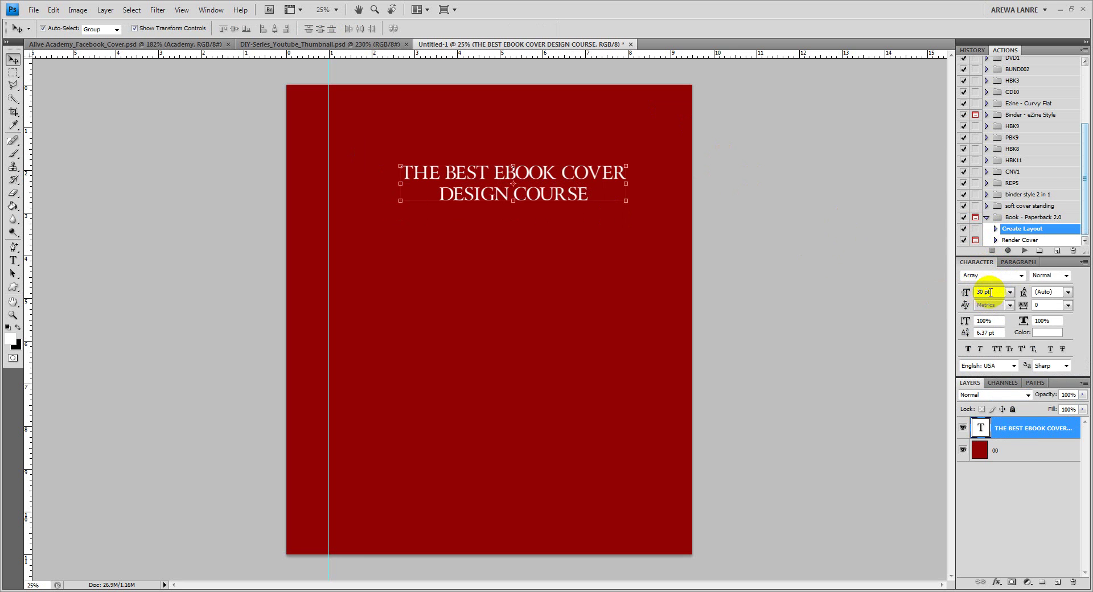
left_click(1008, 292)
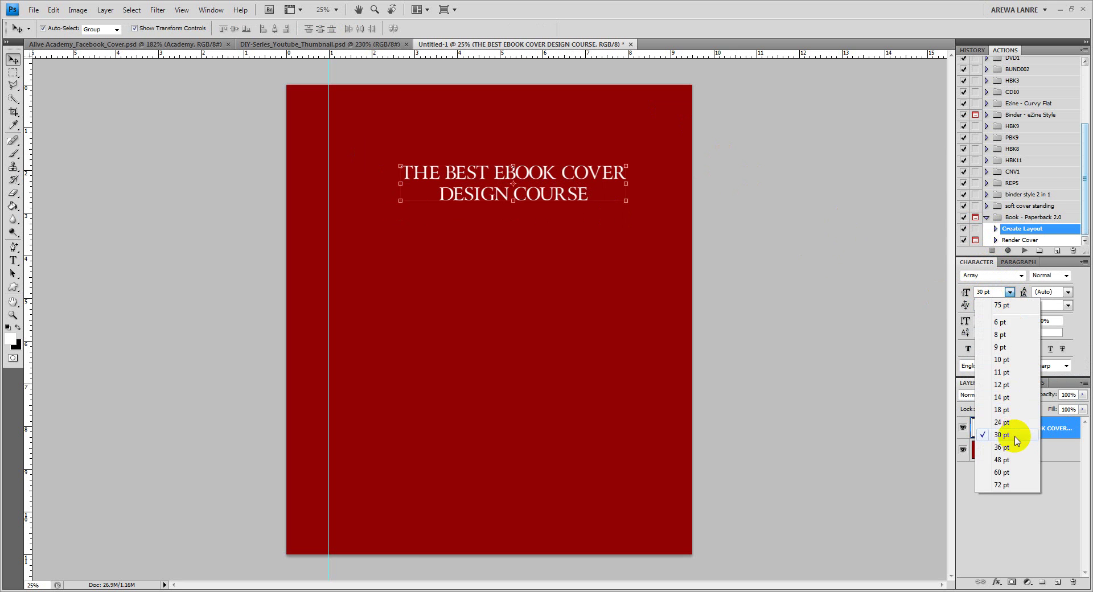
left_click(1002, 460)
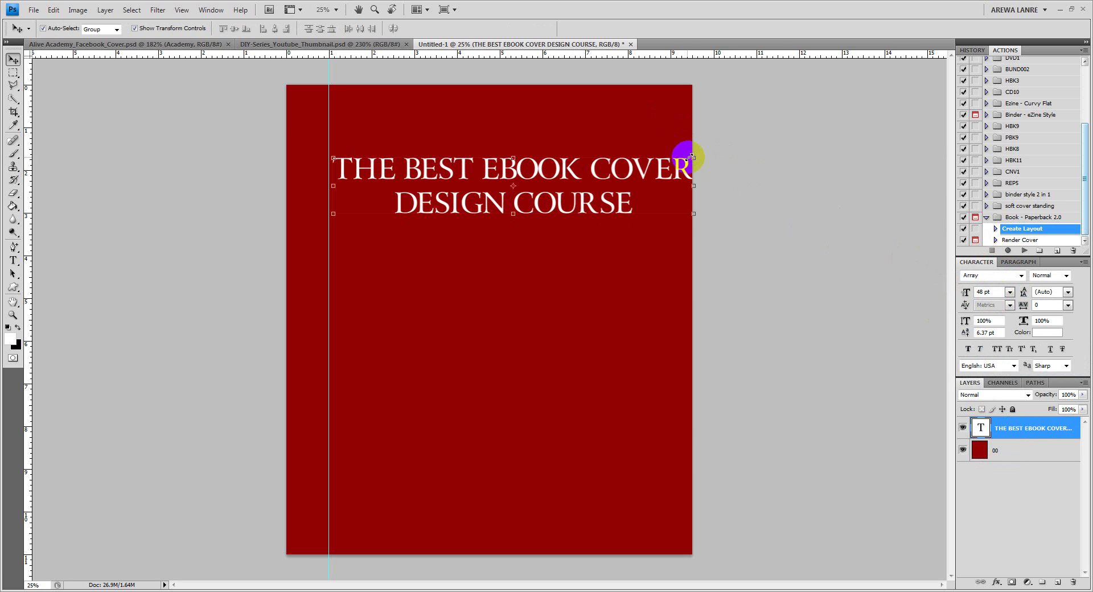
Scale the title to about 94.3% width and 147.2% height within the front cover, and apply faux bold.
left_click_drag(694, 158, 683, 125)
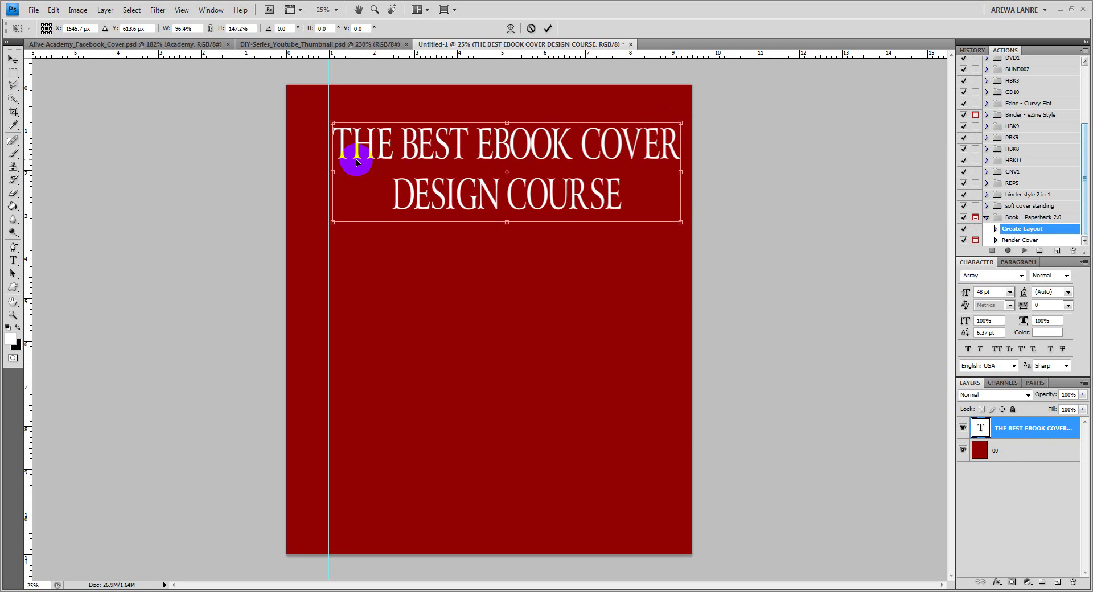
left_click_drag(334, 172, 342, 174)
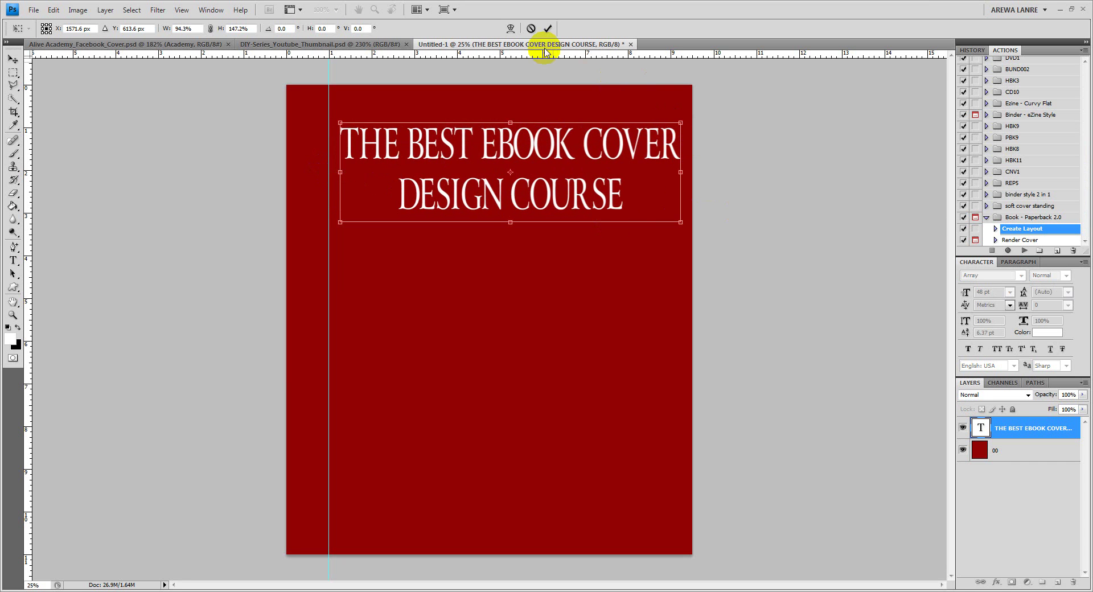
left_click(547, 29)
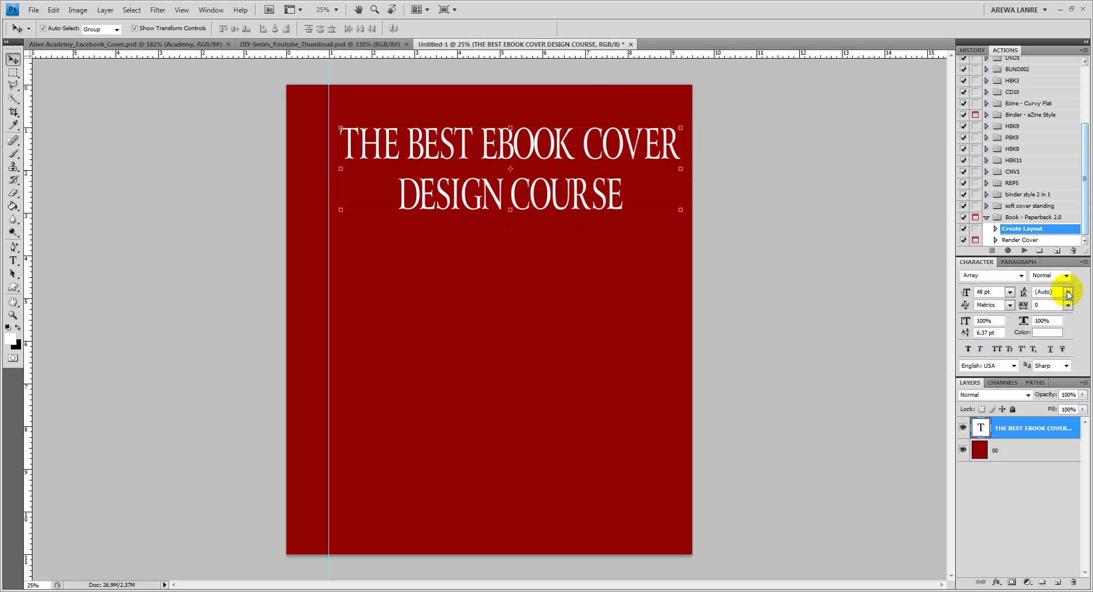
left_click(968, 350)
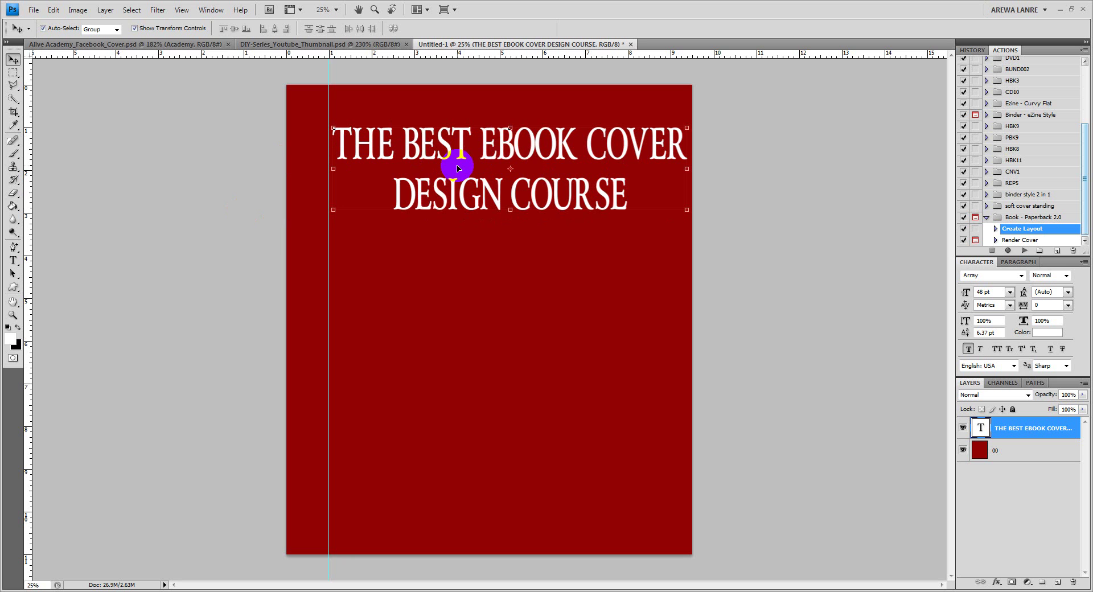
Break the title before EBOOK so it reads on three lines: THE BEST / EBOOK COVER / DESIGN COURSE.
left_click(14, 262)
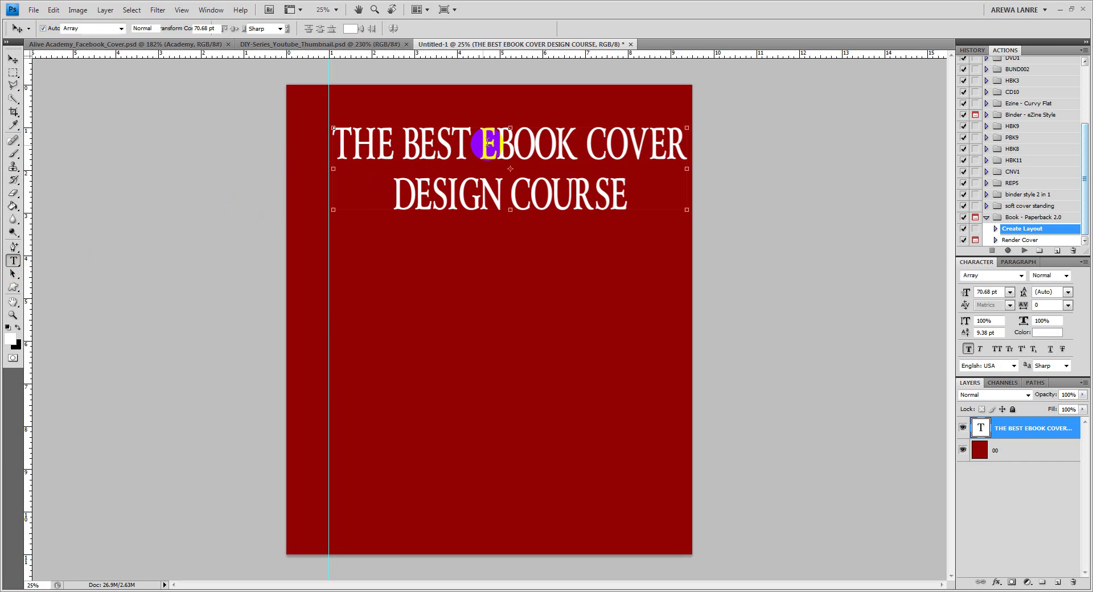
left_click(483, 146)
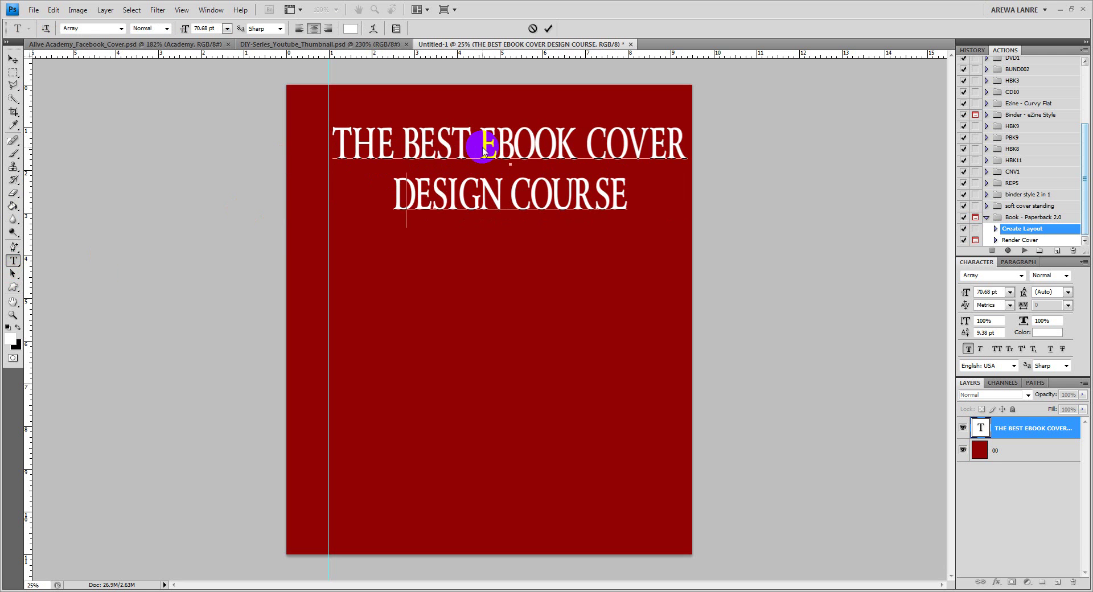
key("Return")
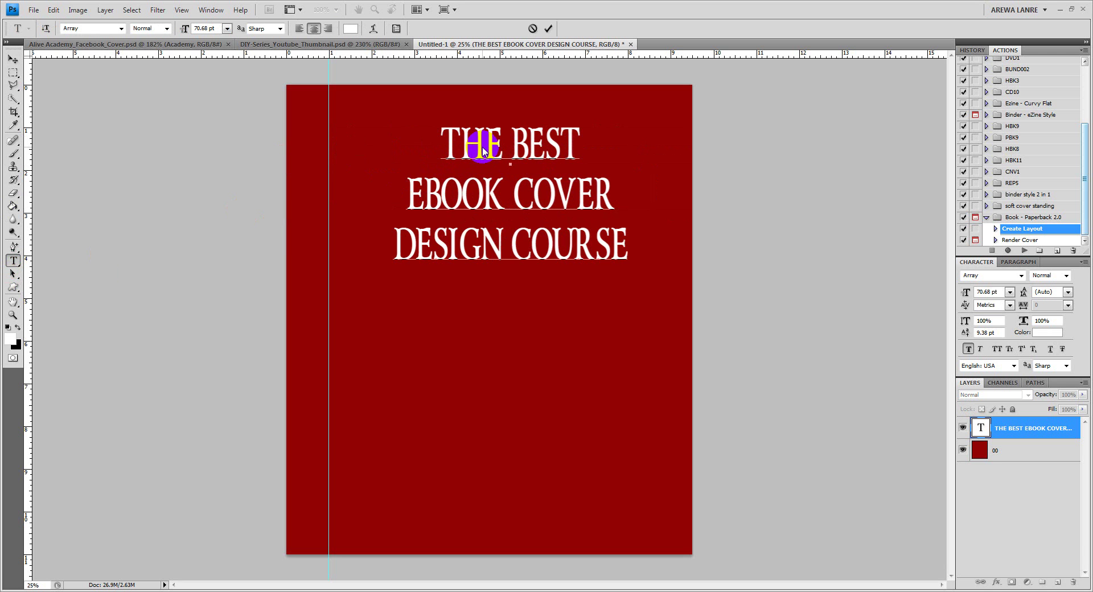
left_click(12, 63)
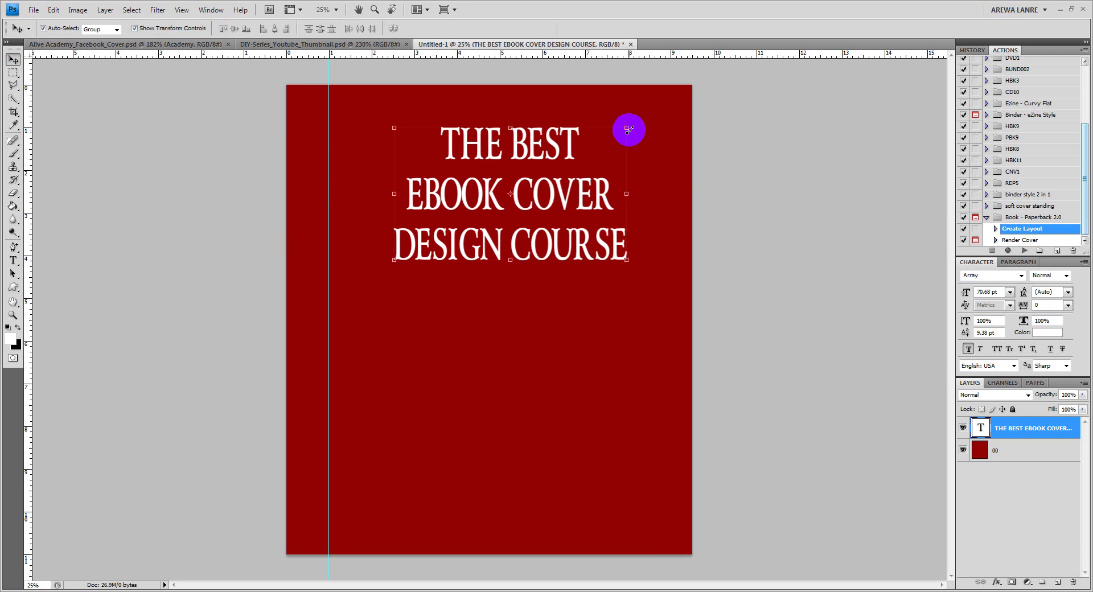
Scale the three-line title to about 131.6% width and 112.6% height and move it slightly lower on the cover.
left_click(627, 128)
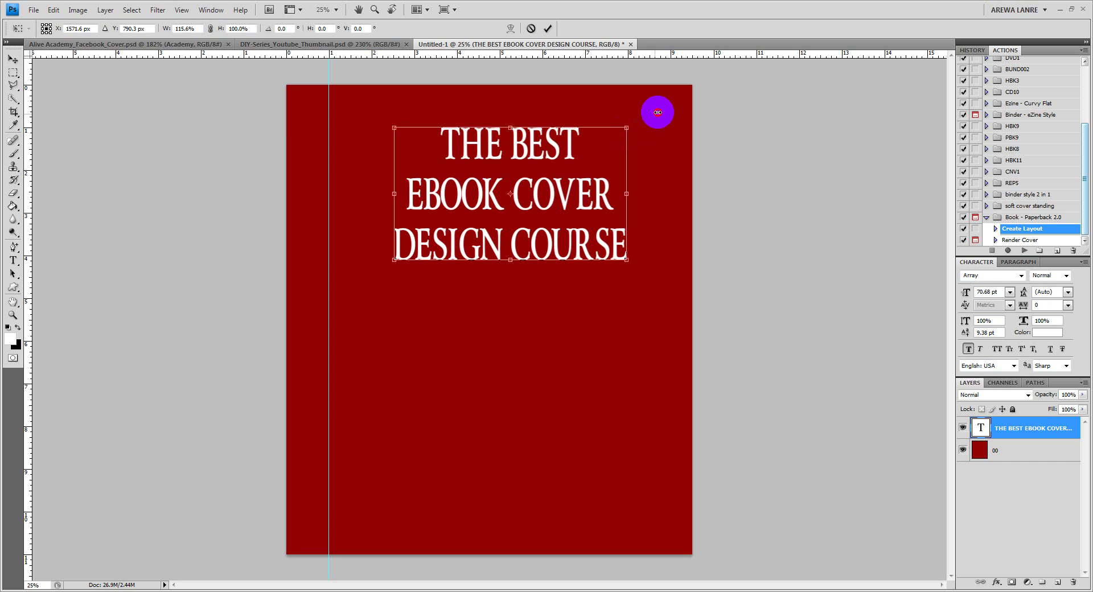
left_click_drag(666, 108, 664, 109)
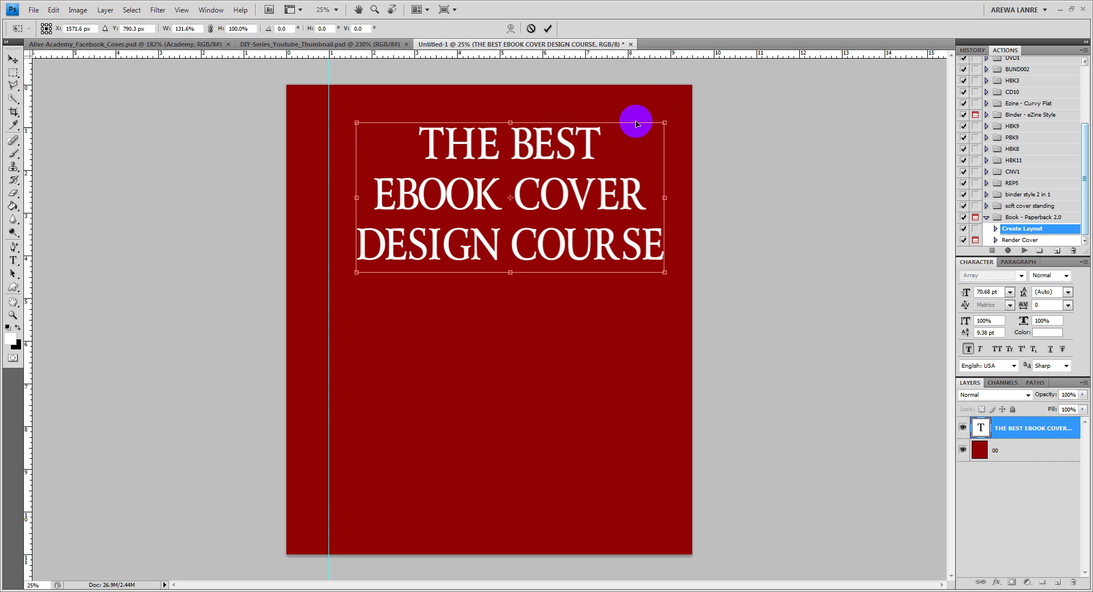
left_click_drag(513, 117, 511, 104)
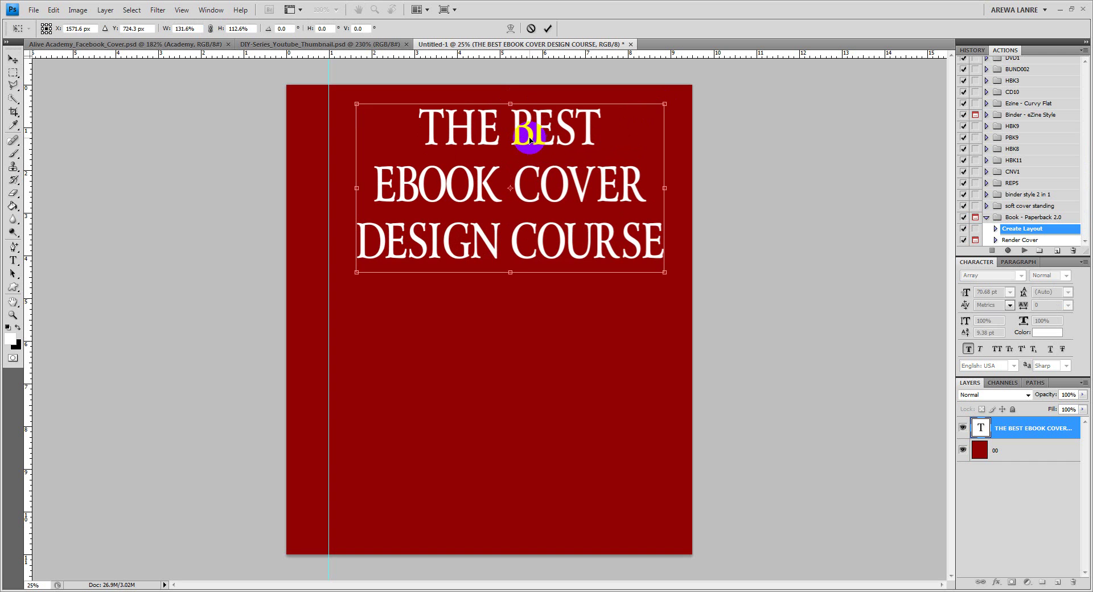
left_click_drag(530, 140, 524, 159)
key("Return")
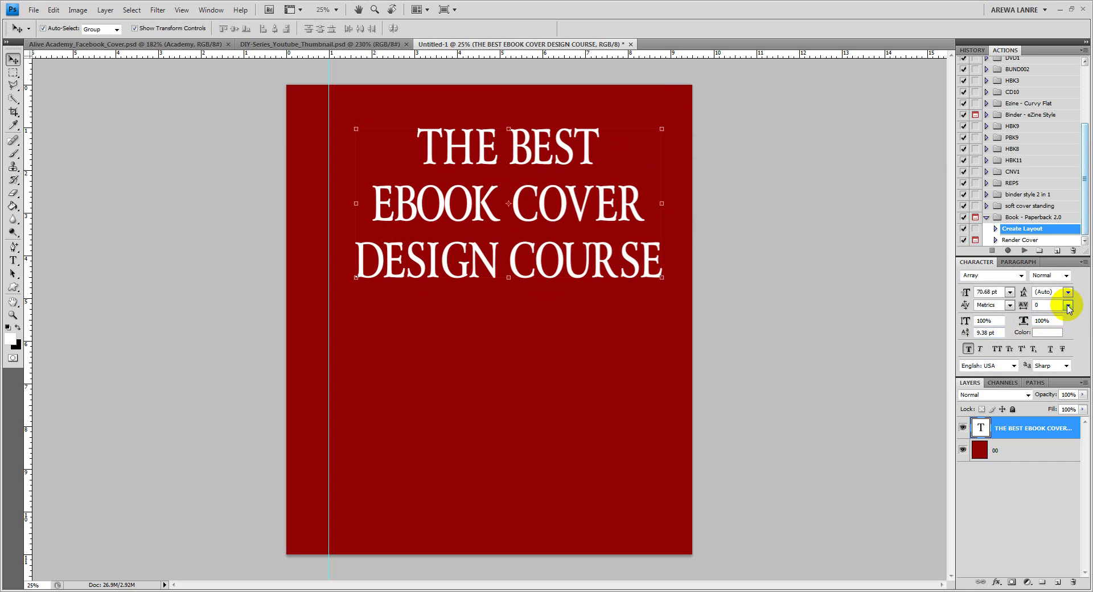
Set the title's letter tracking to 25 and deselect the text layer.
left_click(1068, 306)
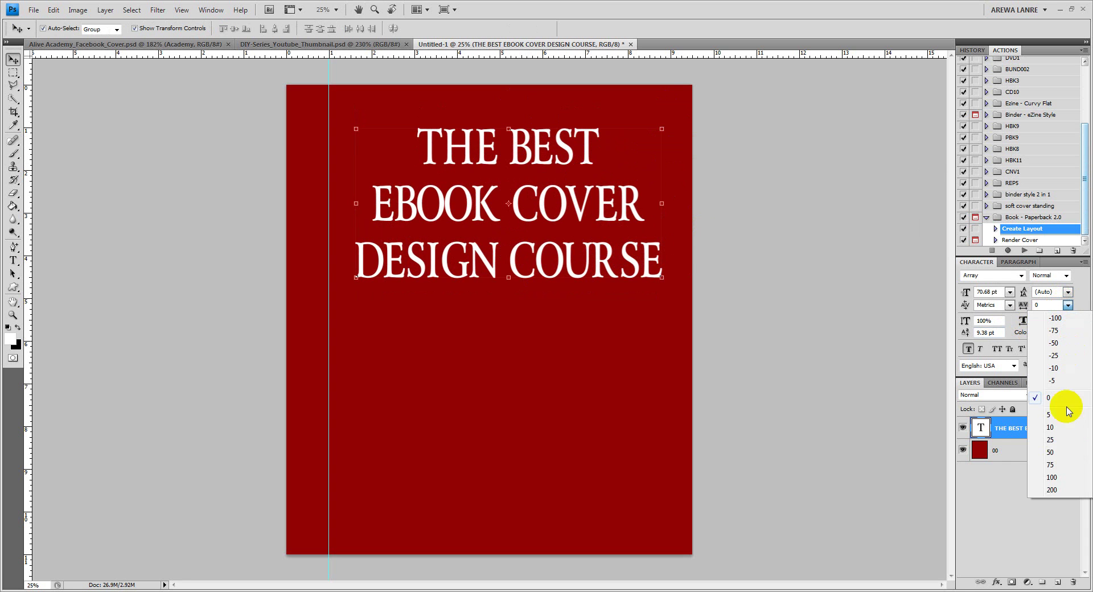
left_click(1051, 440)
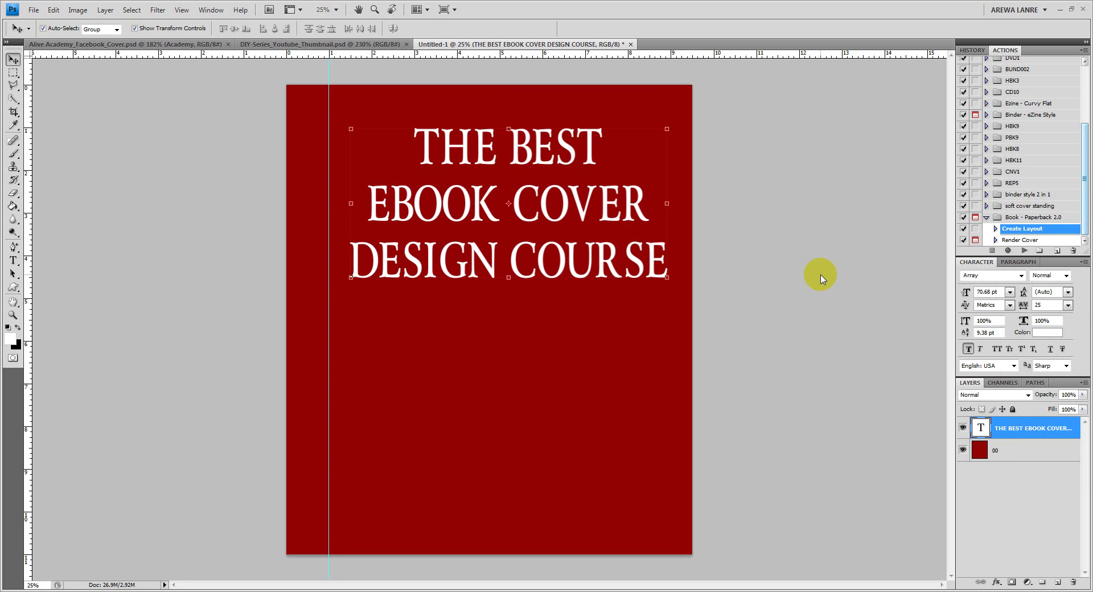
left_click(823, 266)
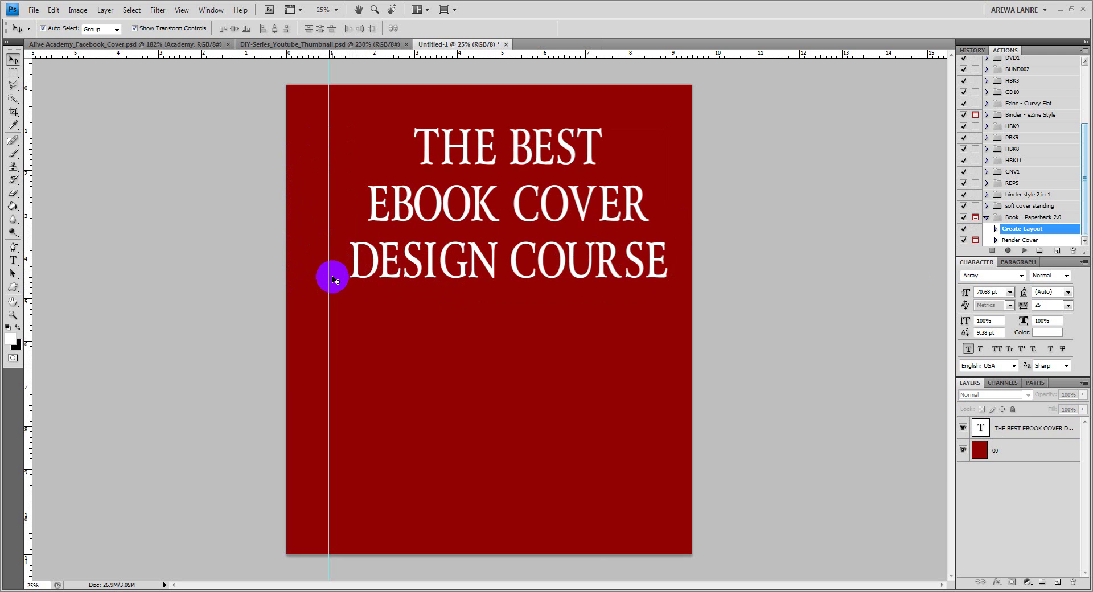
left_click(729, 282)
left_click(552, 249)
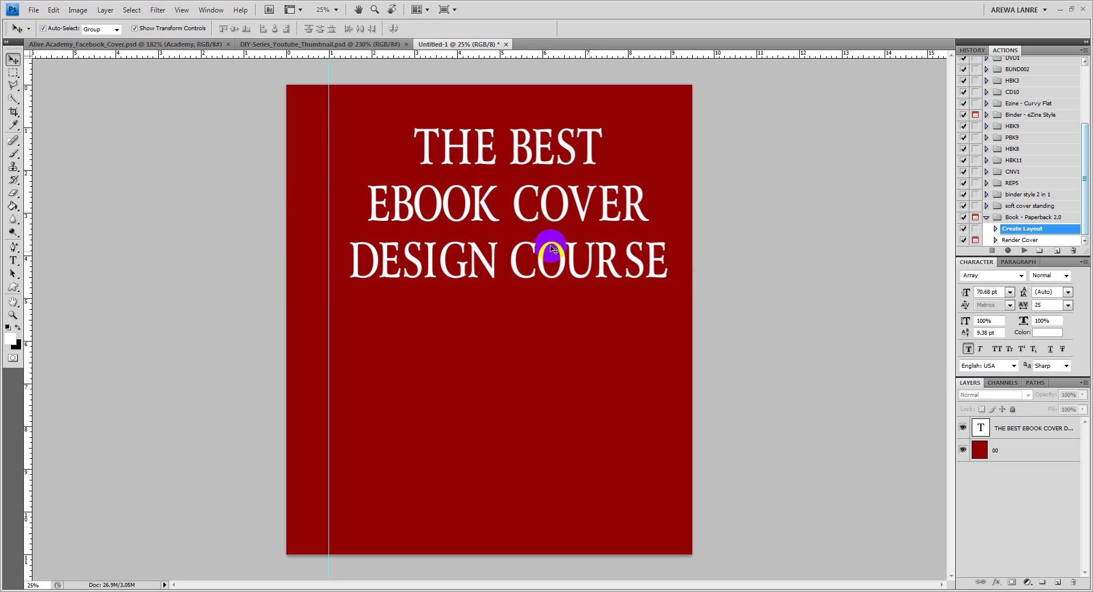
left_click(734, 145)
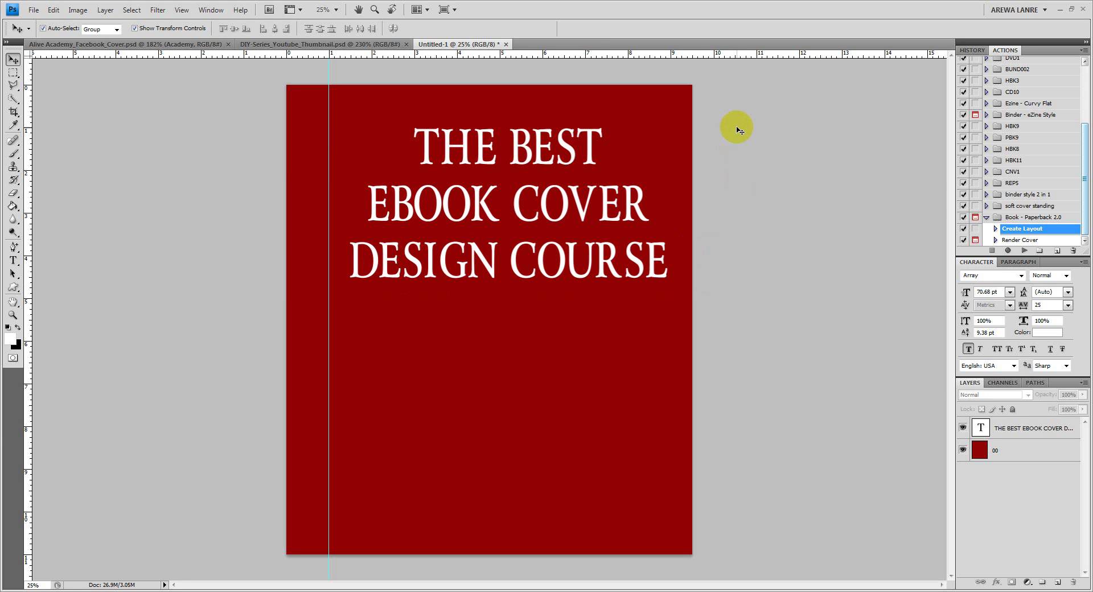
left_click(576, 209)
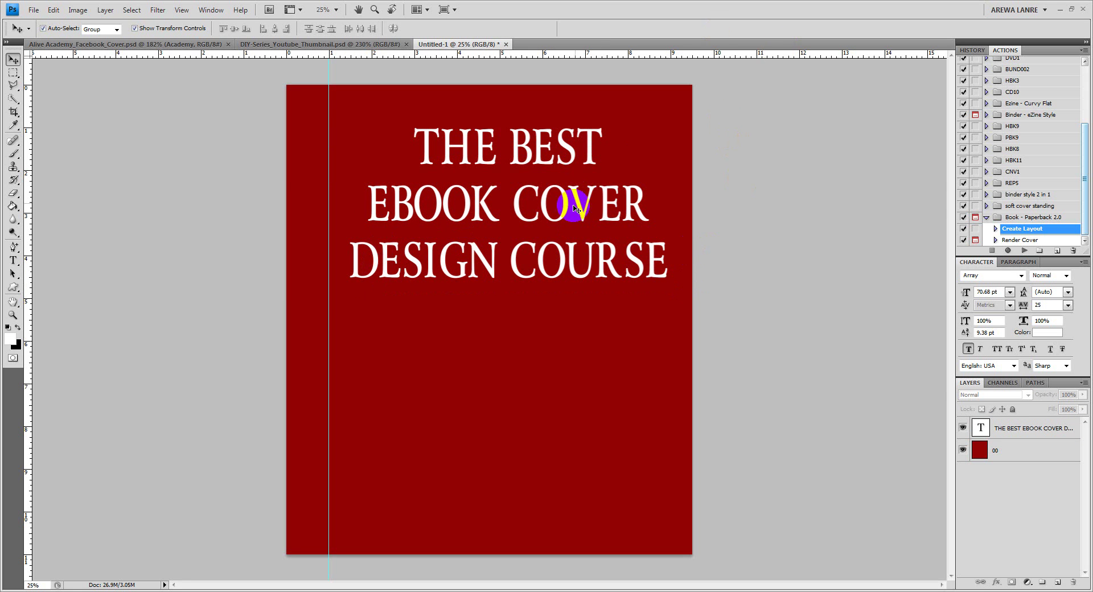
Select the title layer, try a leading of 60 pt, and settle on 72 pt to tighten the line spacing.
left_click(440, 181)
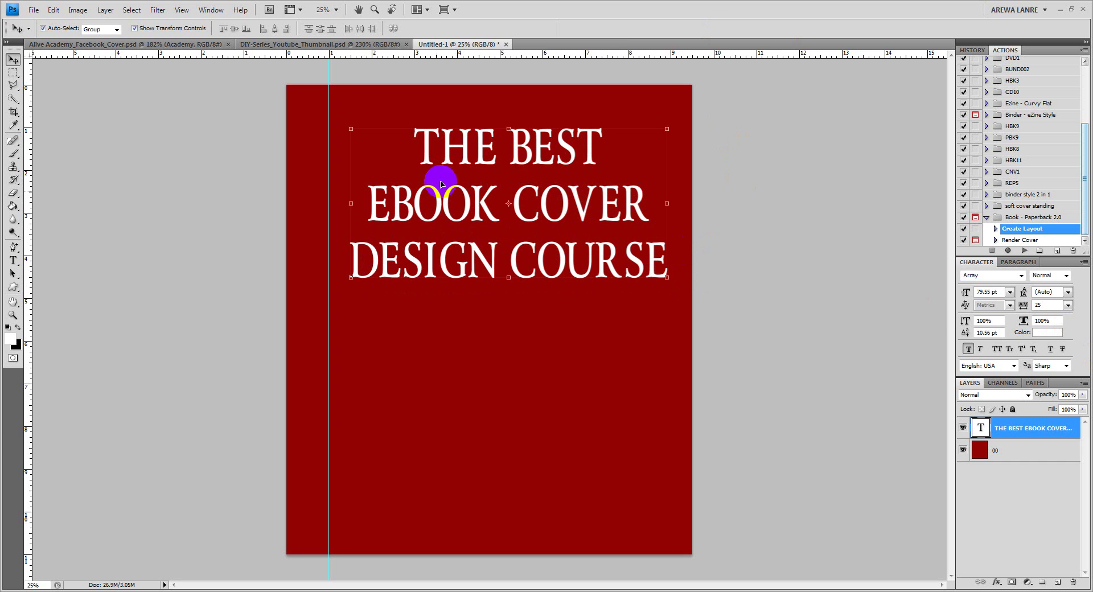
left_click(1068, 292)
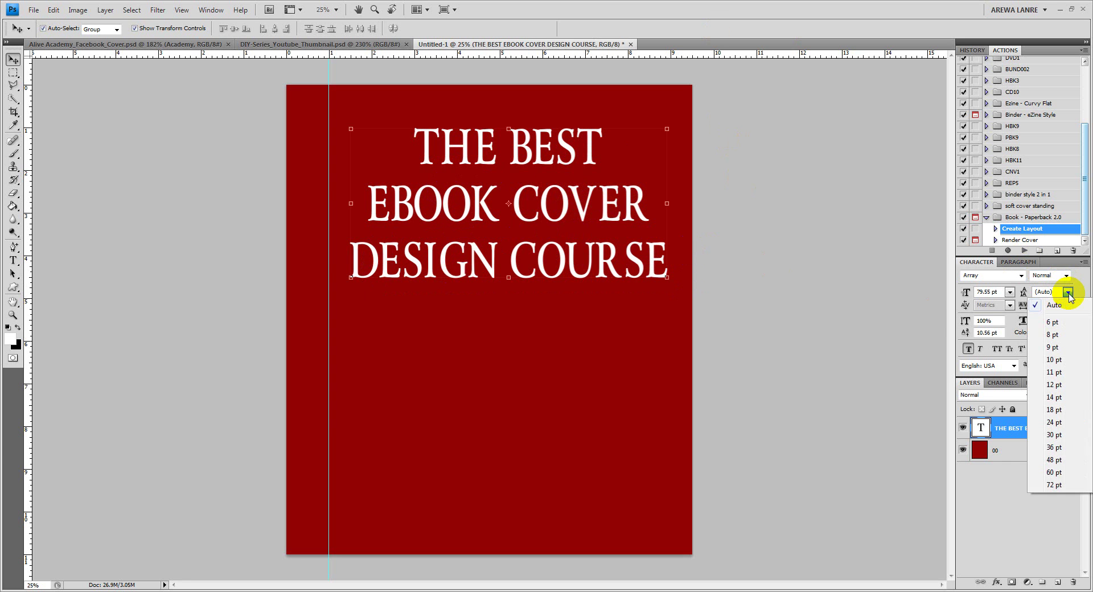
left_click(1054, 473)
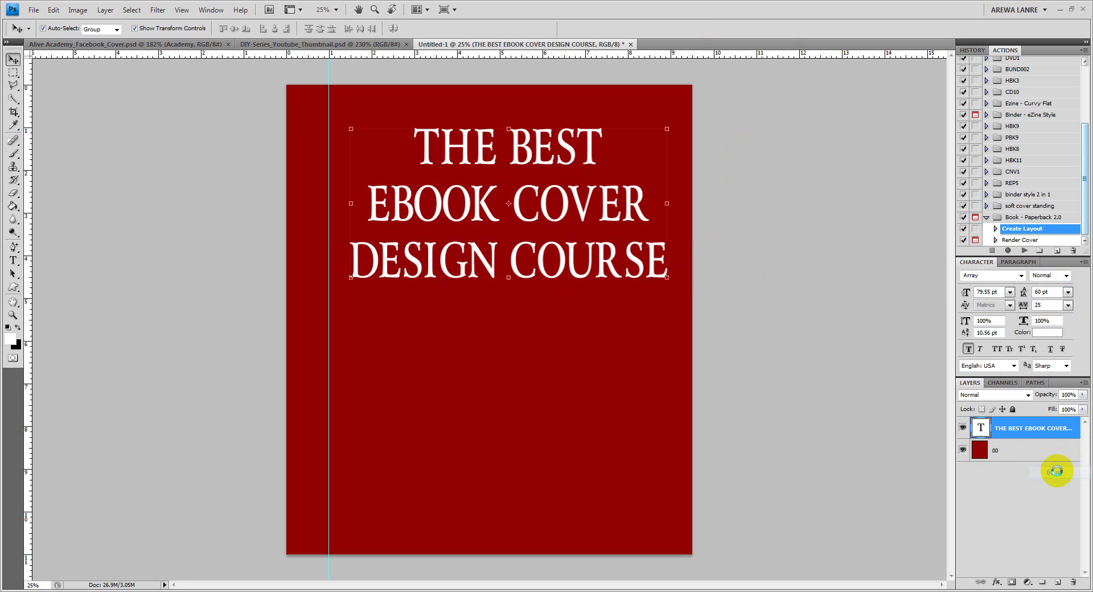
left_click(1066, 293)
left_click(1054, 480)
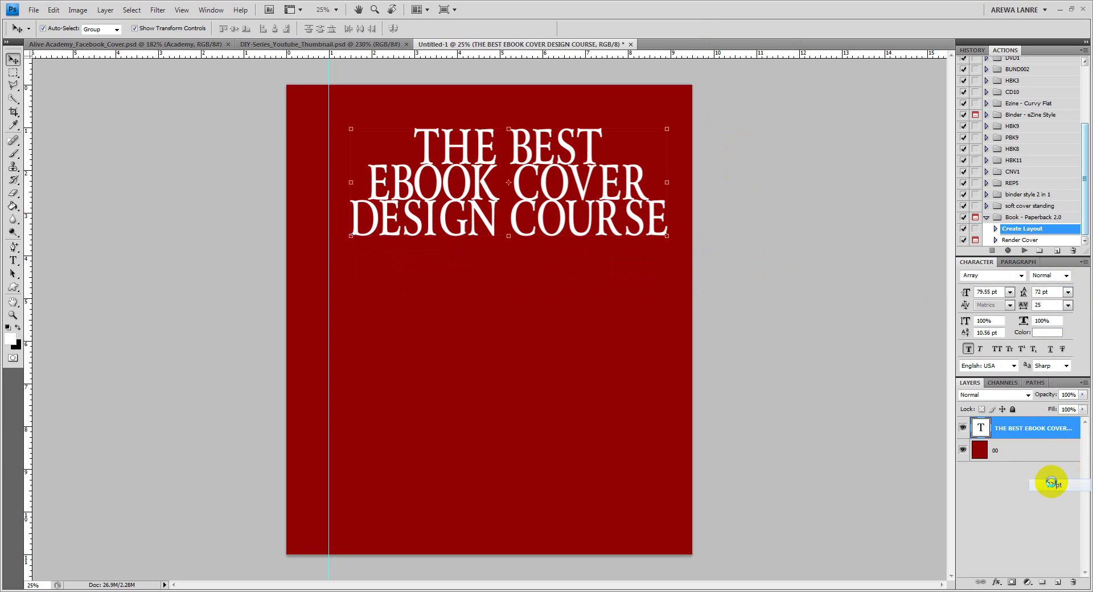
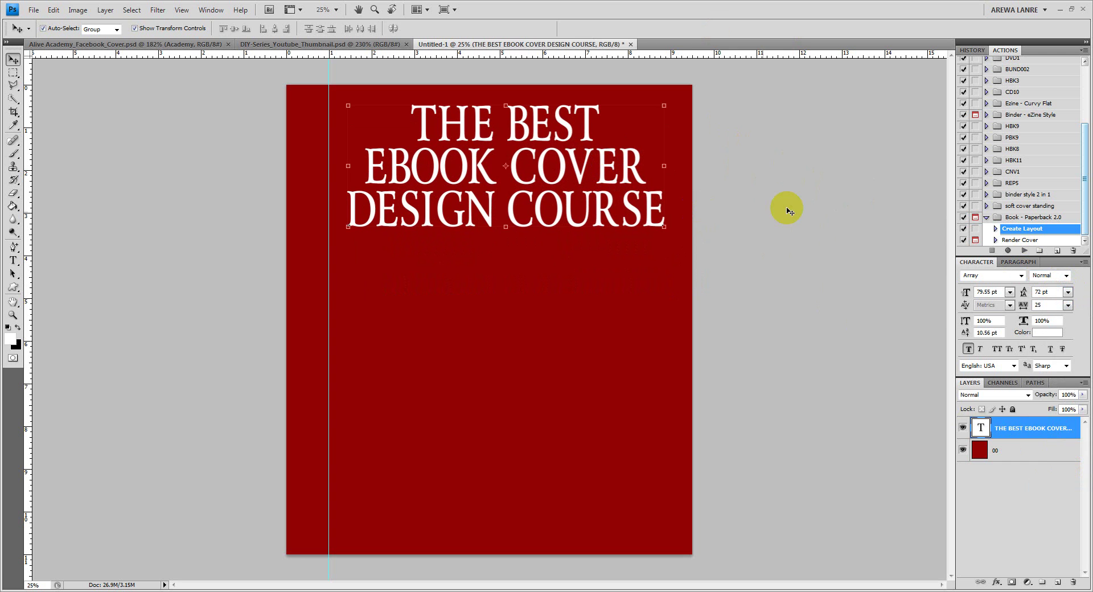
Add a 48 pt text line below the title containing the author's name in possessive form followed by DIY CASERIES.
left_click(788, 205)
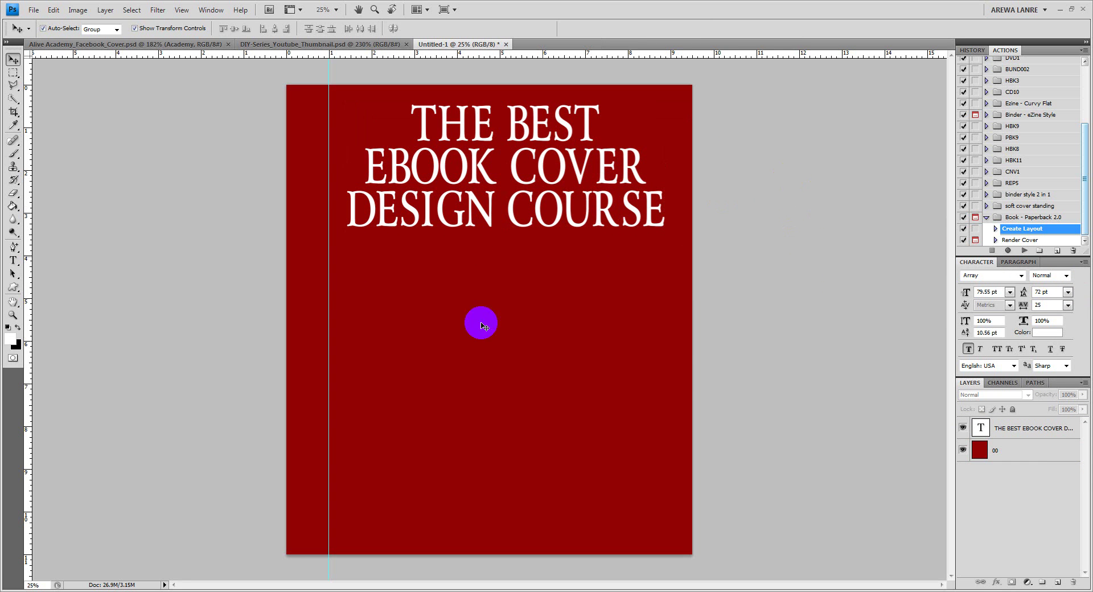
left_click(13, 261)
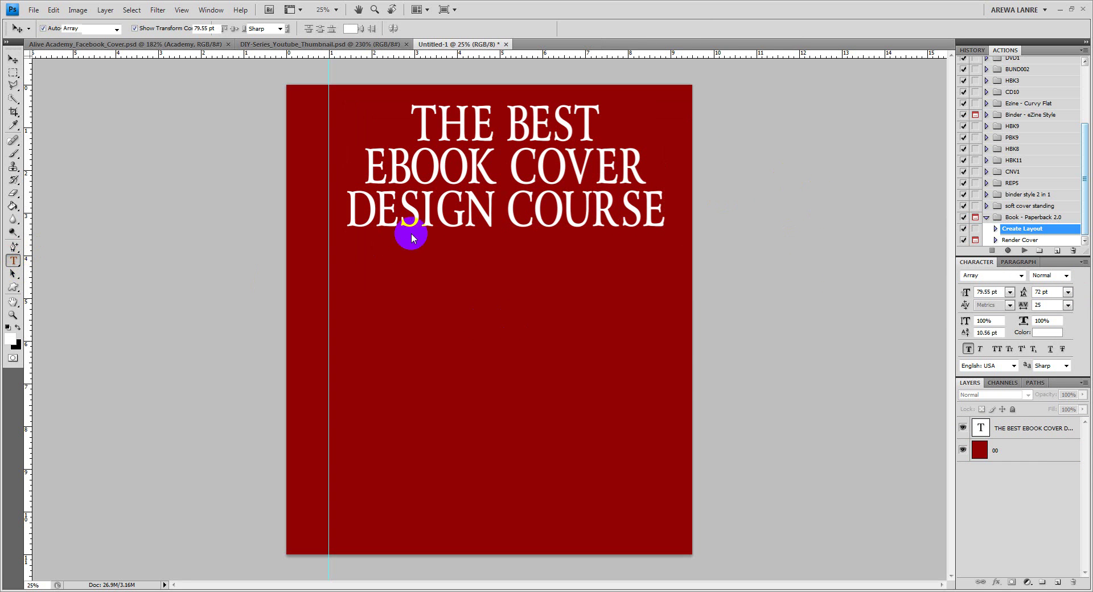
left_click(385, 265)
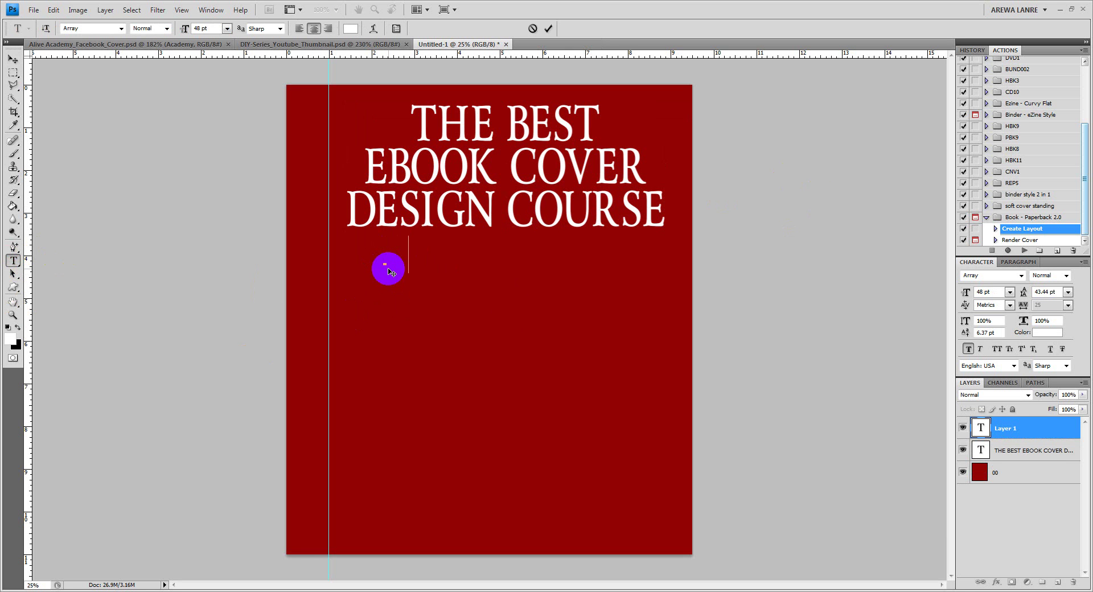
type("AREW")
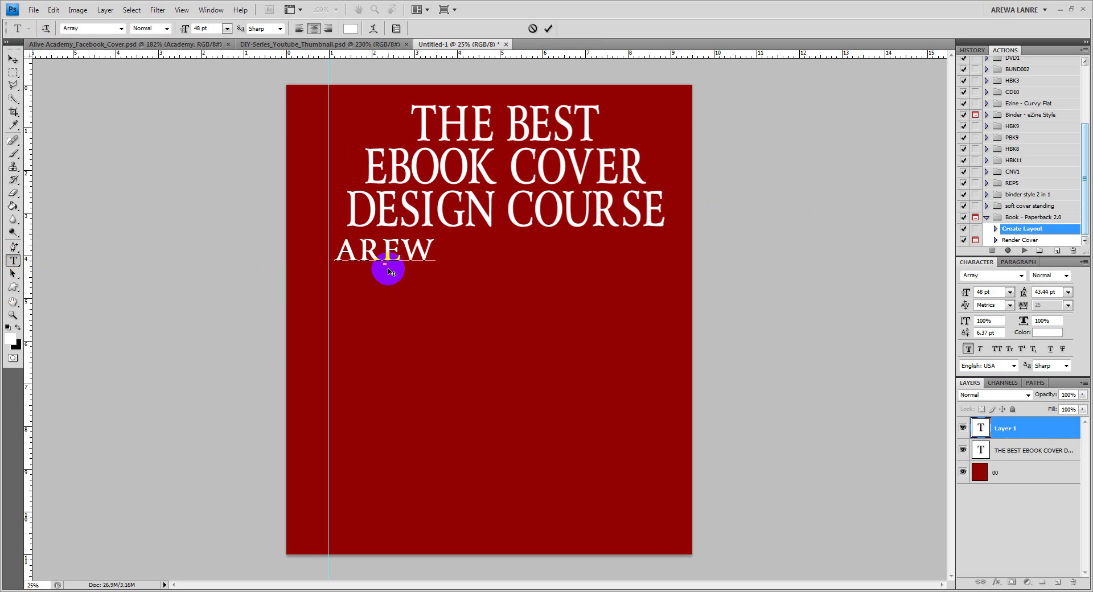
type("A LANRE")
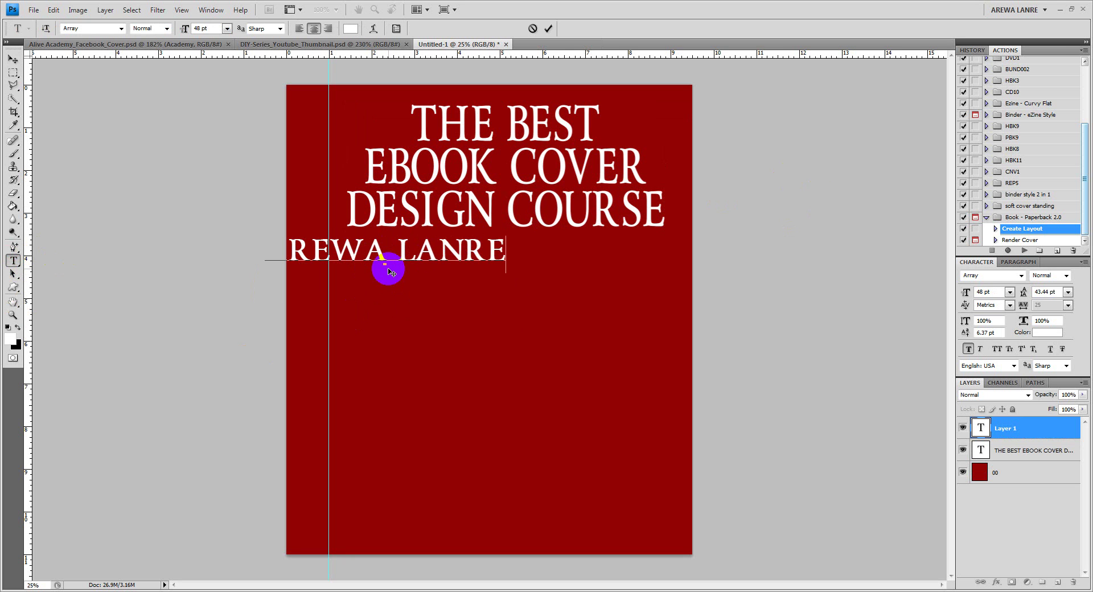
type("'S D")
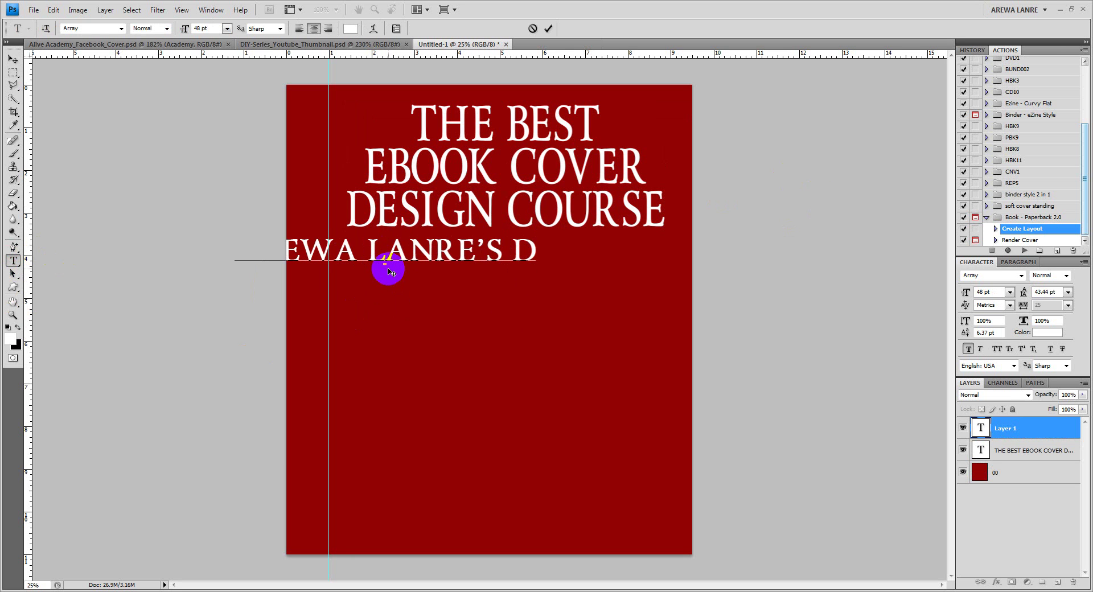
type("IY")
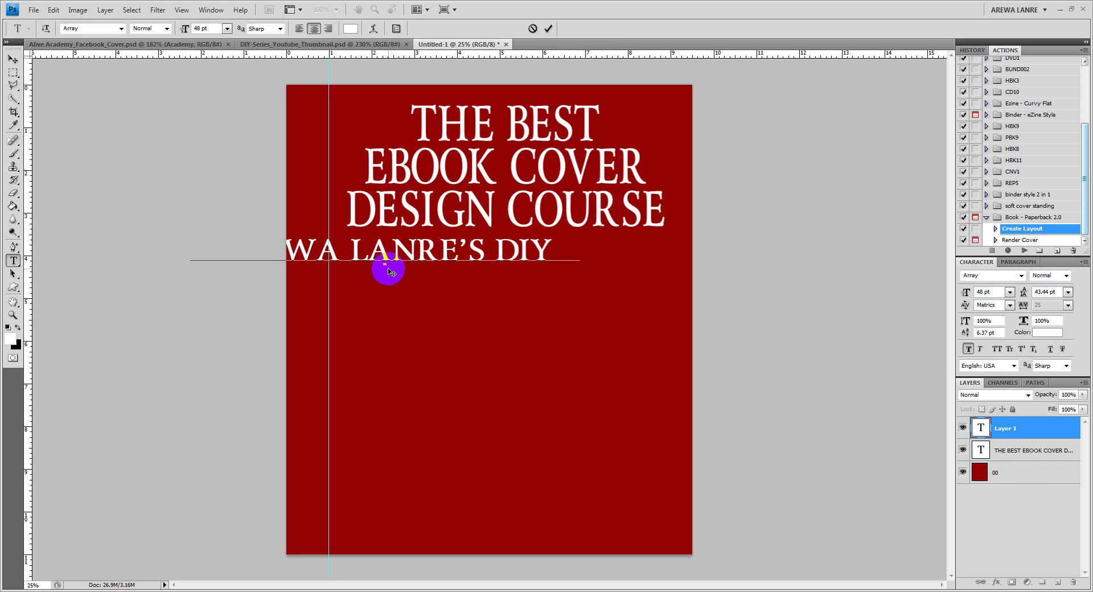
type(" CASERIES")
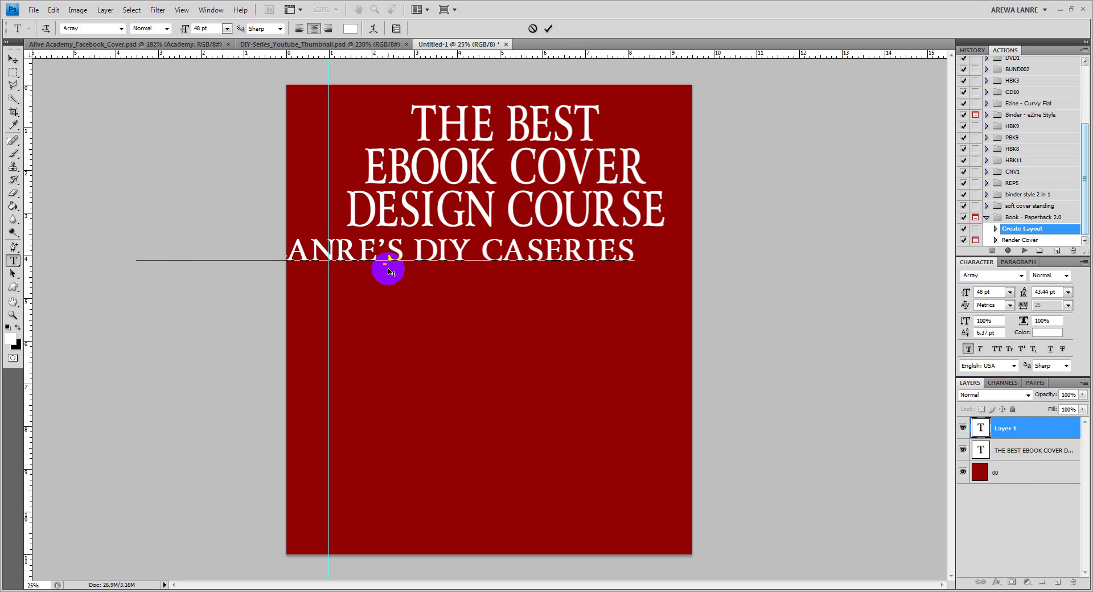
Remove the stray CA before SERIES in the new subtitle line and shift the line to the right beneath the title.
left_click(525, 255)
left_click_drag(482, 254, 480, 254)
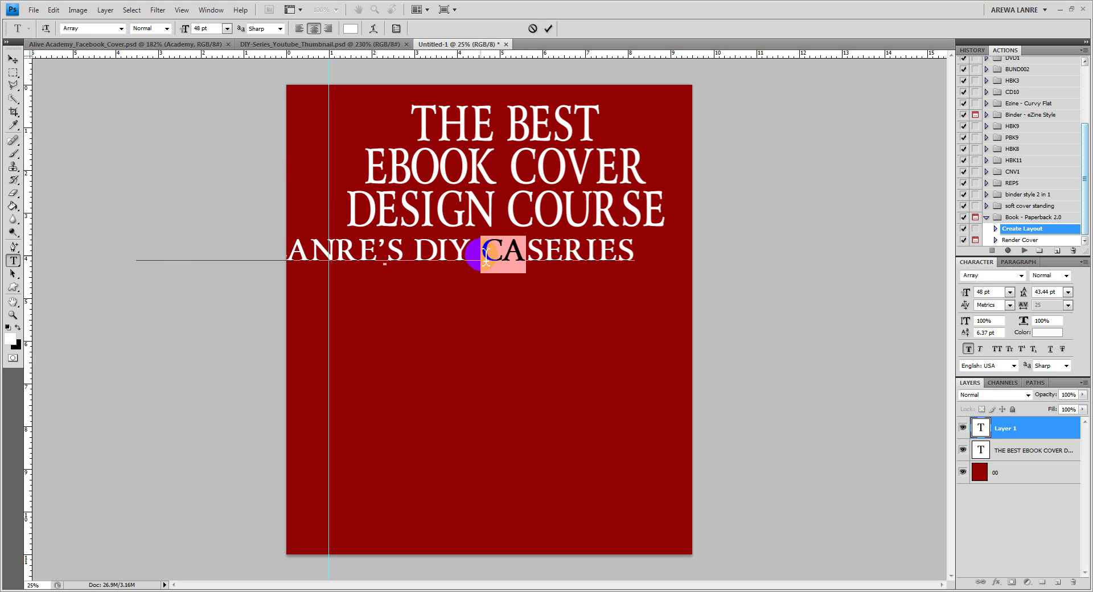
left_click(484, 255)
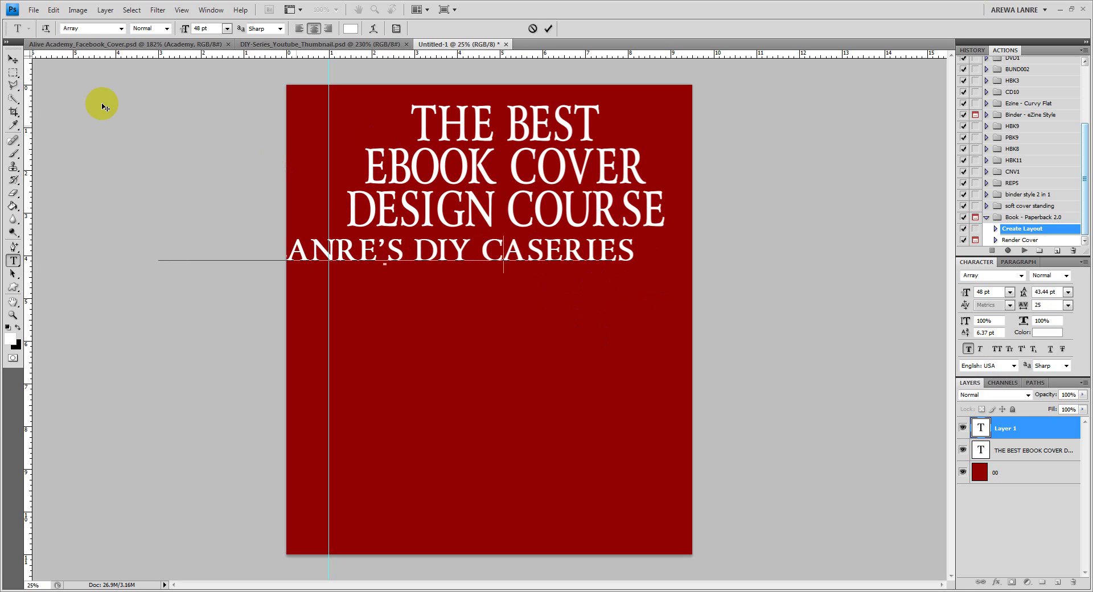
key("BackSpace")
key("Delete")
left_click(13, 59)
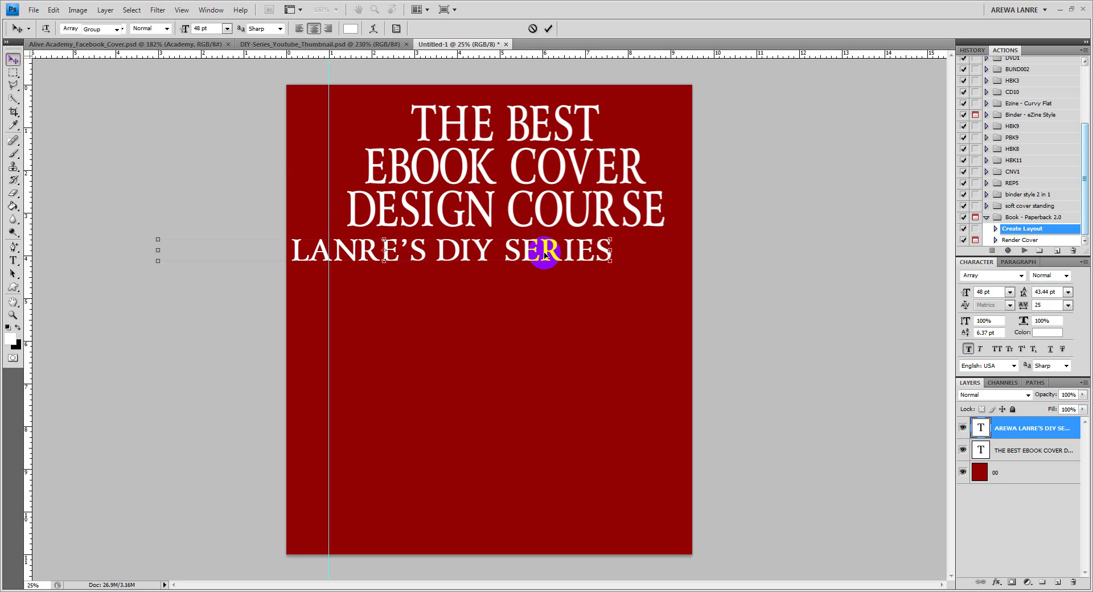
left_click_drag(554, 251, 610, 254)
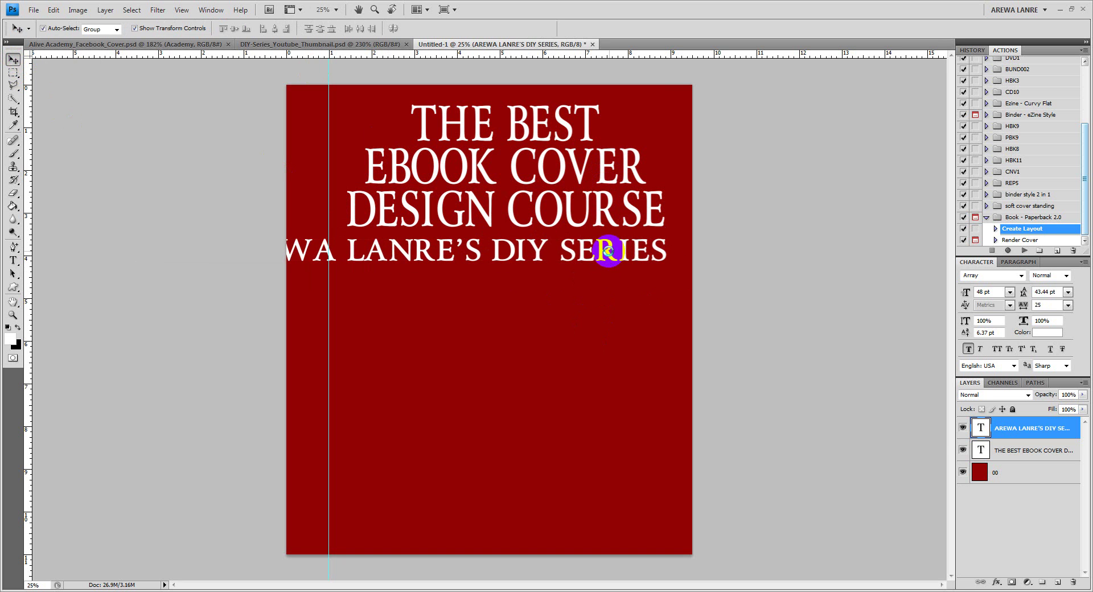
Change the subtitle's text color to bright yellow with a hue of 59.
left_click(1052, 333)
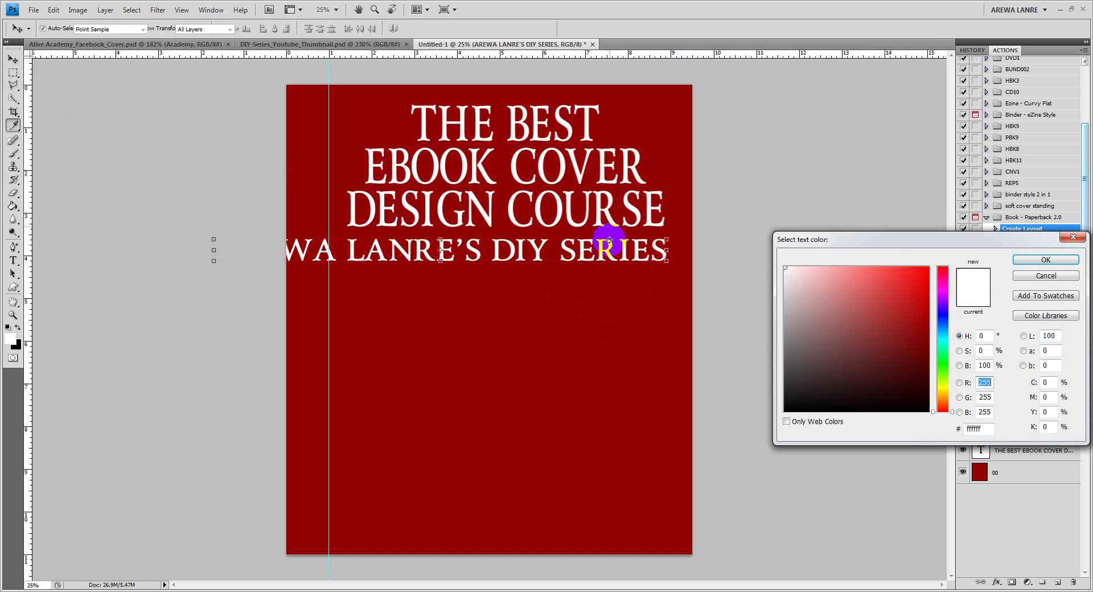
left_click(948, 387)
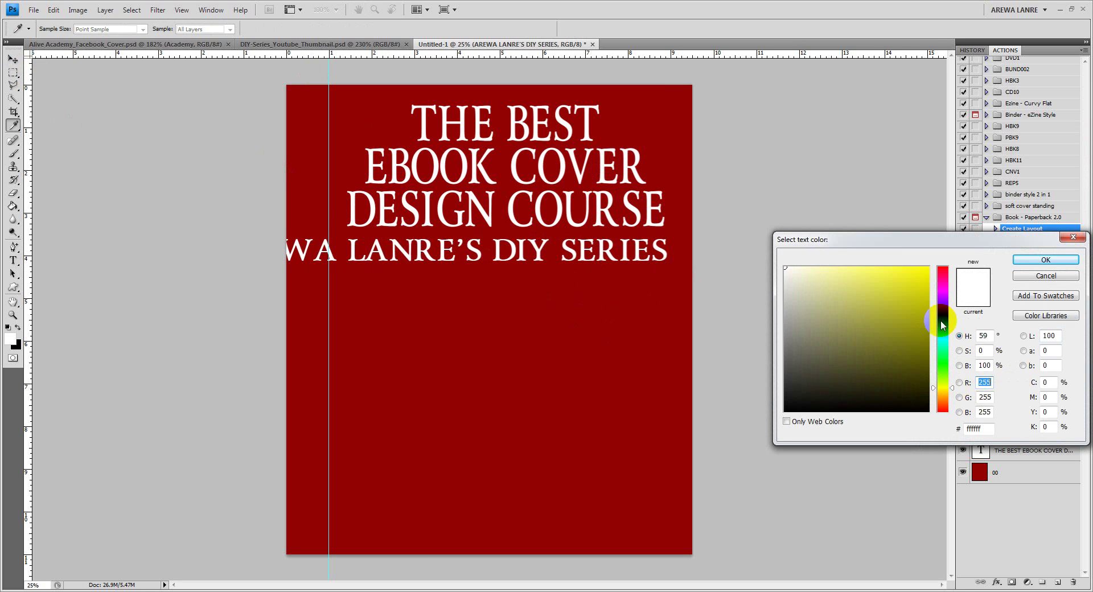
left_click(927, 269)
left_click(1056, 262)
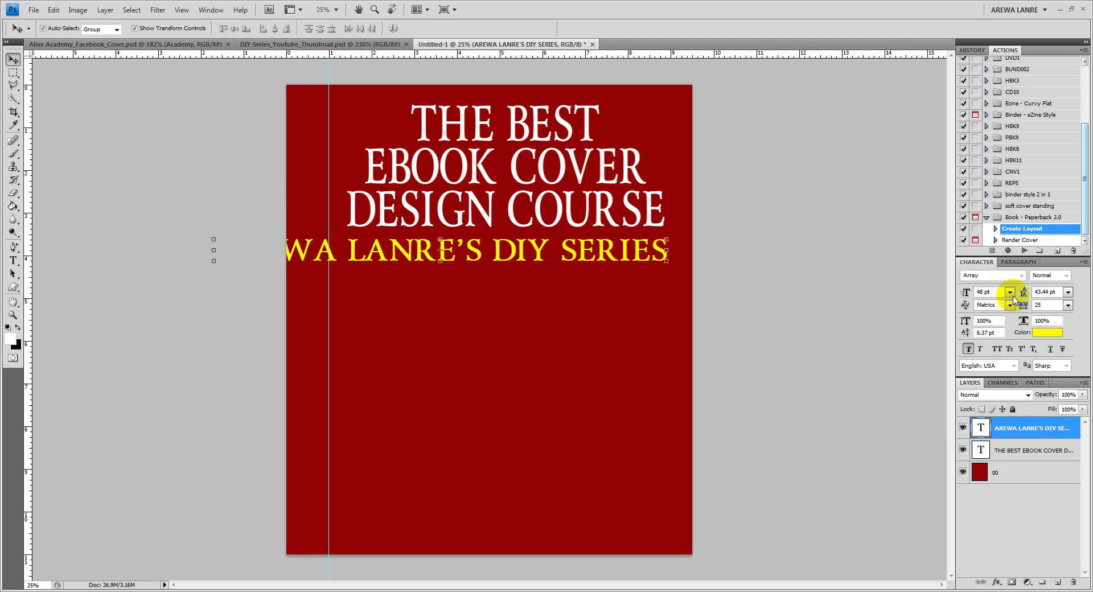
Reduce the subtitle's font size, trying 24 pt and settling on 30 pt, and center it directly under the title.
left_click(1009, 292)
left_click(1006, 423)
left_click_drag(536, 255, 601, 243)
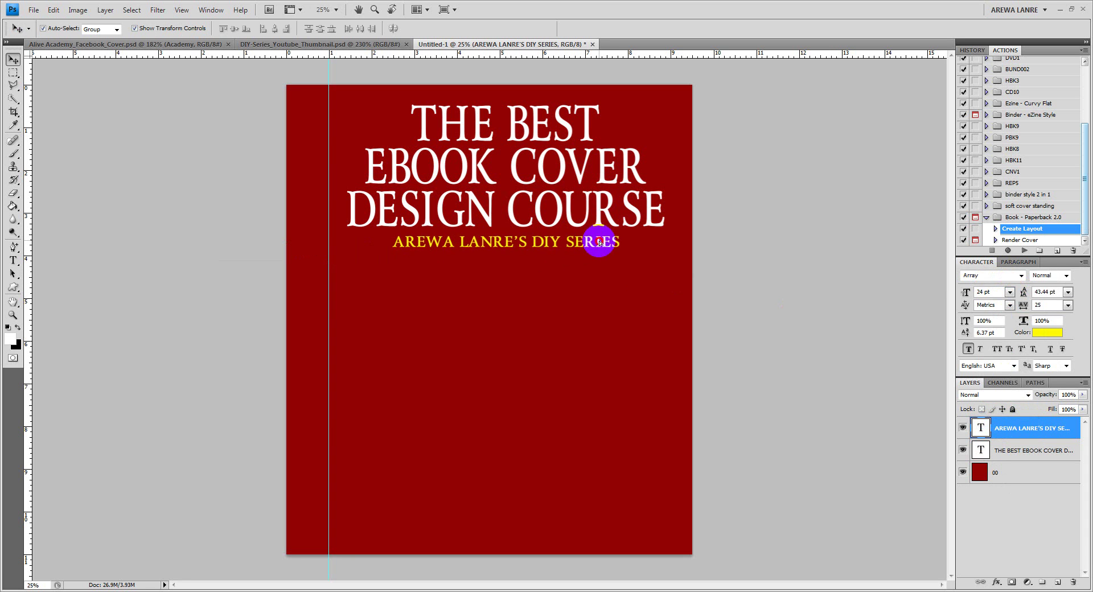
left_click(1009, 292)
left_click(992, 434)
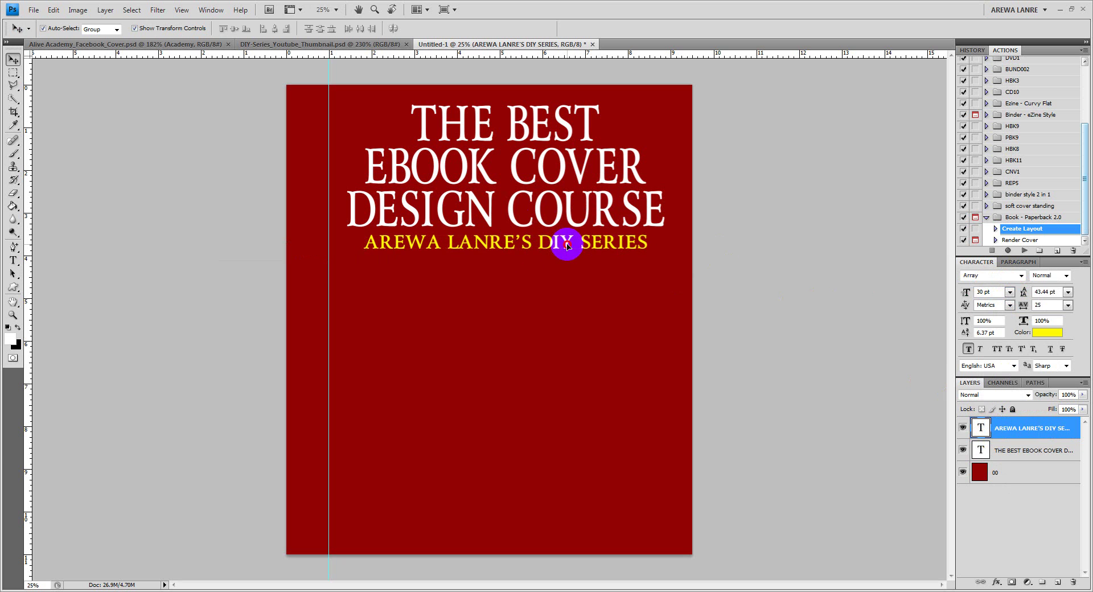
left_click_drag(568, 246, 570, 246)
left_click(788, 262)
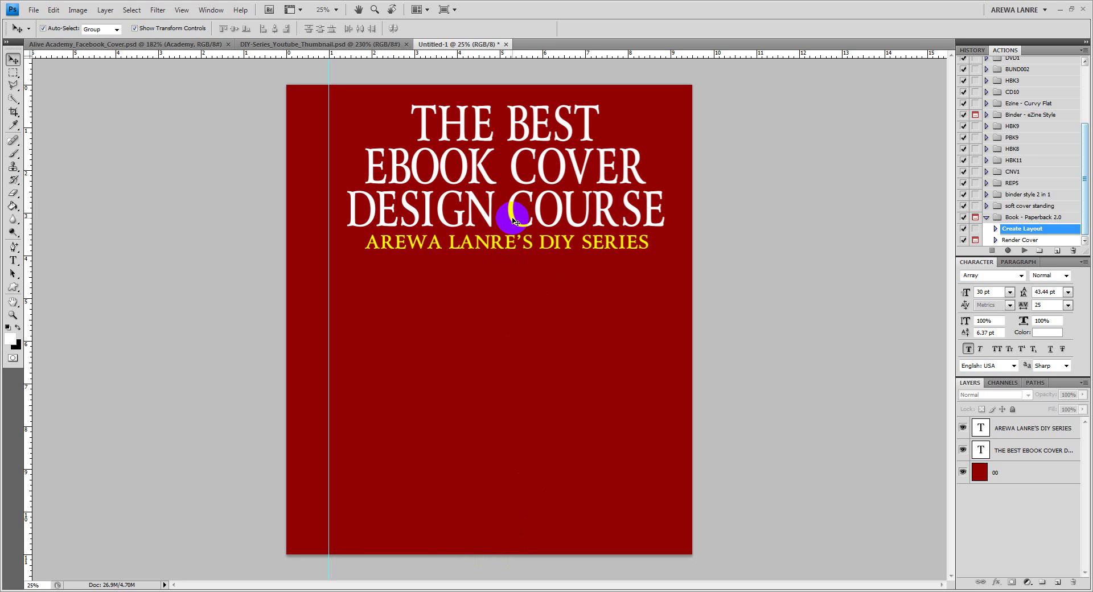
Add a white text line reading ALIVE ACADEMY near the bottom of the cover.
left_click(13, 260)
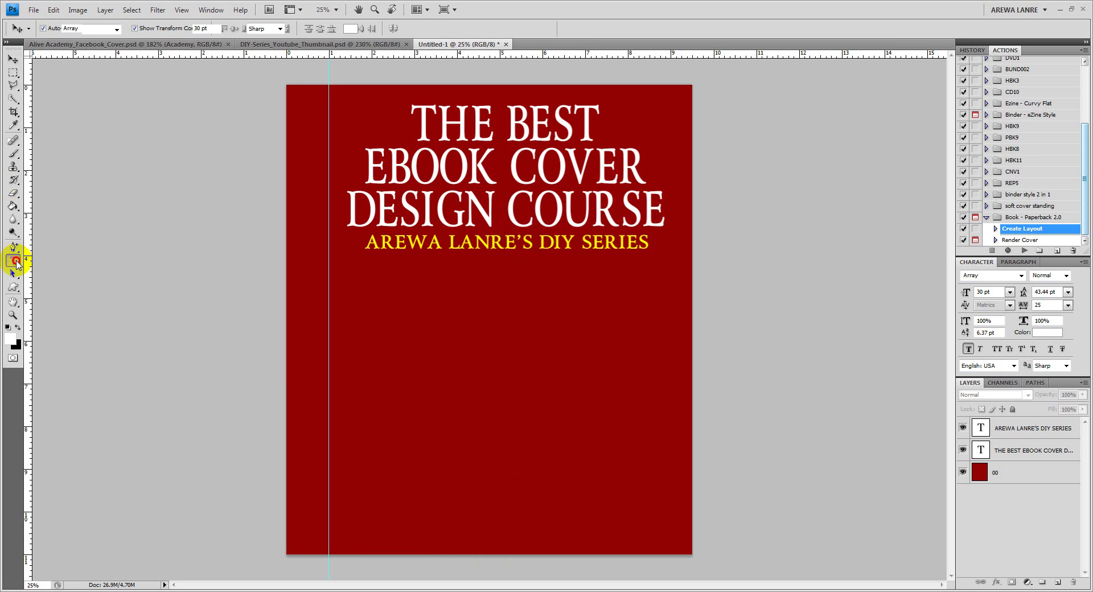
left_click(414, 518)
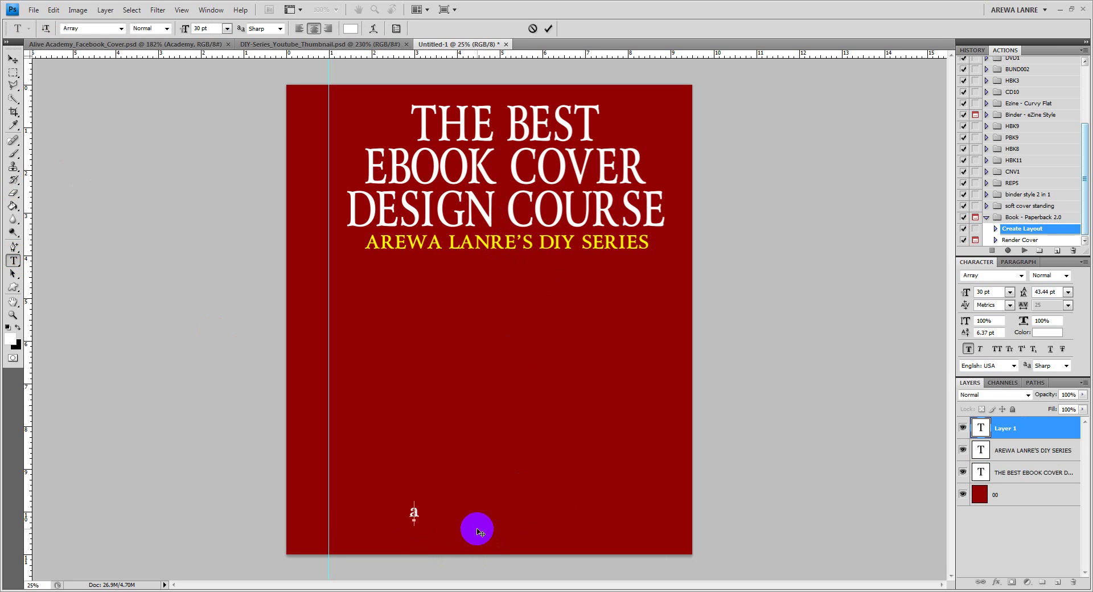
type("aLIVE")
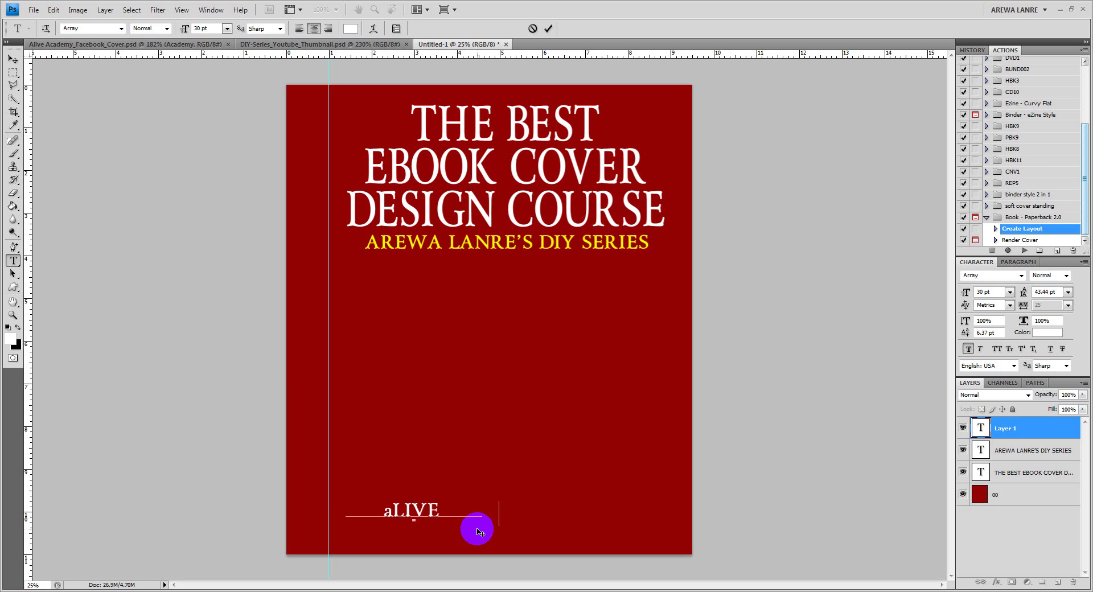
key("ctrl+a")
type("ALIVE ACADEMY")
left_click(12, 58)
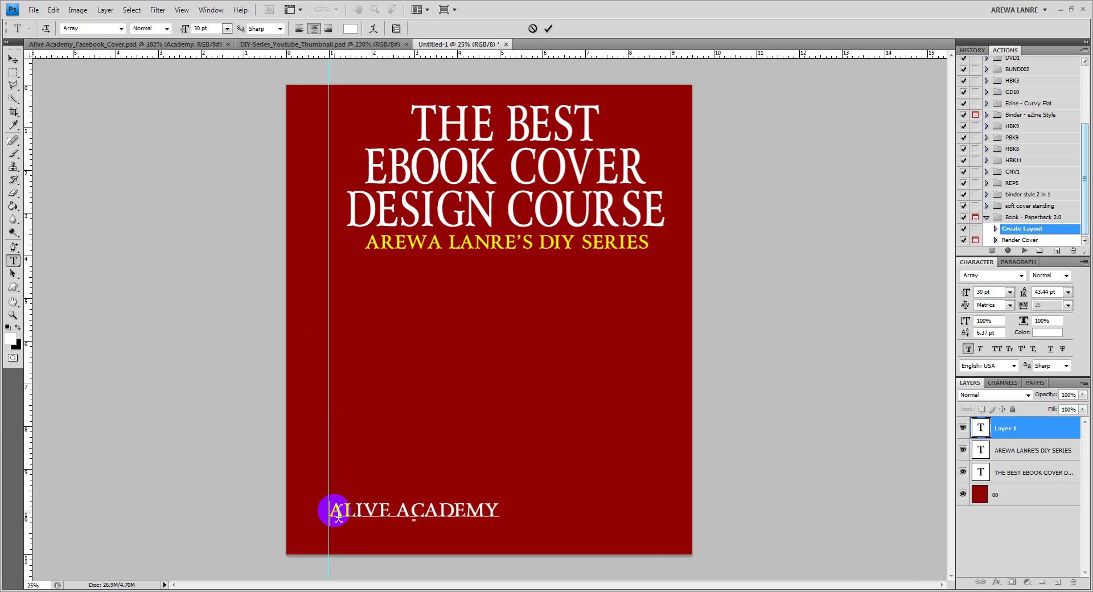
Prefix the ALIVE ACADEMY line with a lowercase "by:" and center it near the bottom of the front cover.
type("bY:")
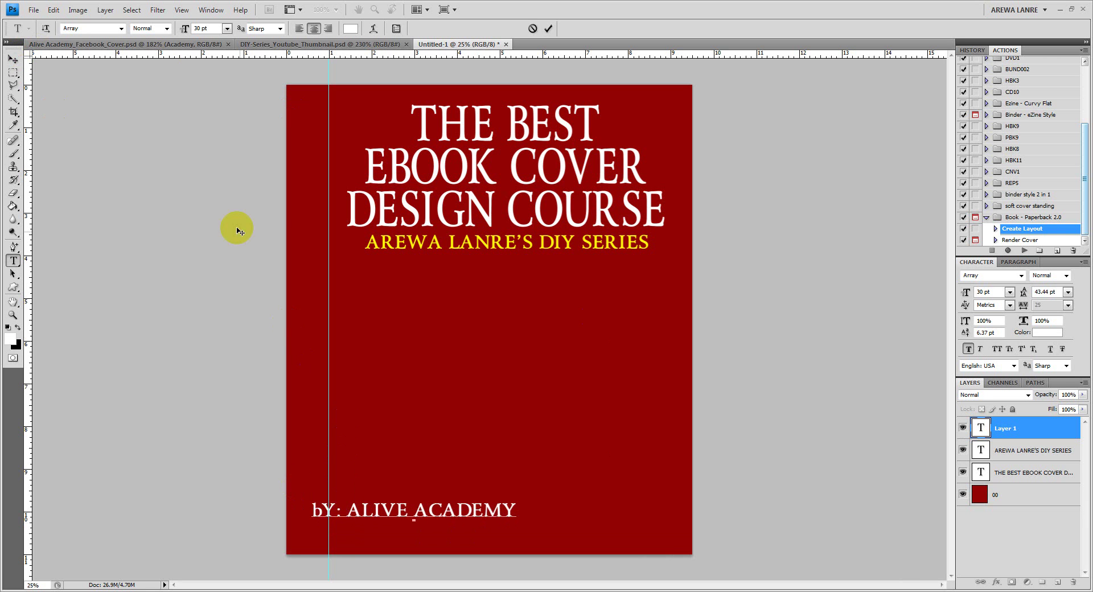
left_click_drag(331, 518, 302, 505)
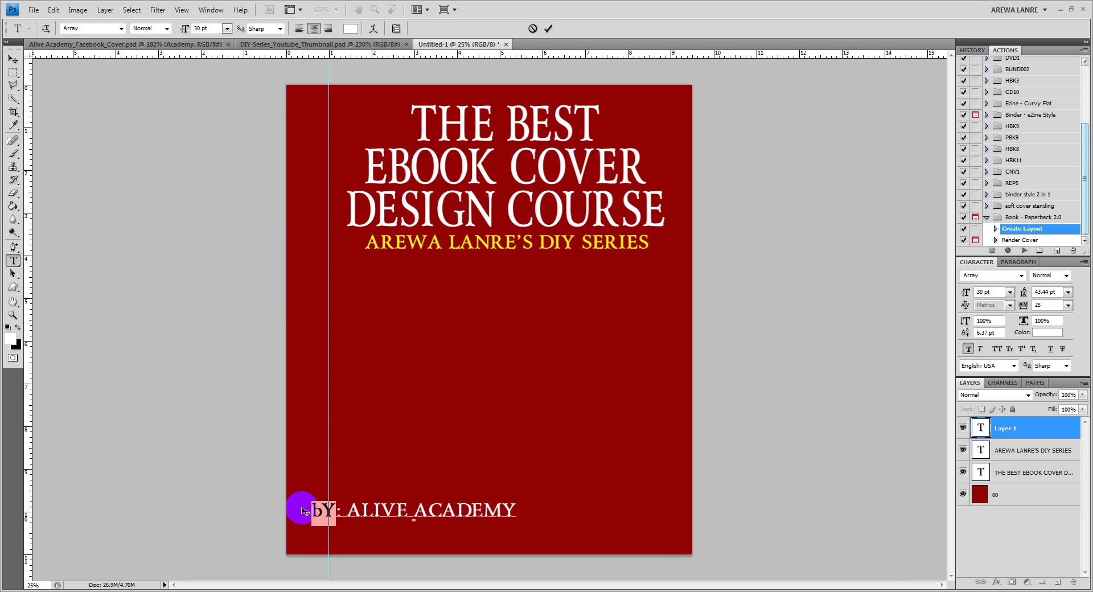
type("by")
left_click(11, 58)
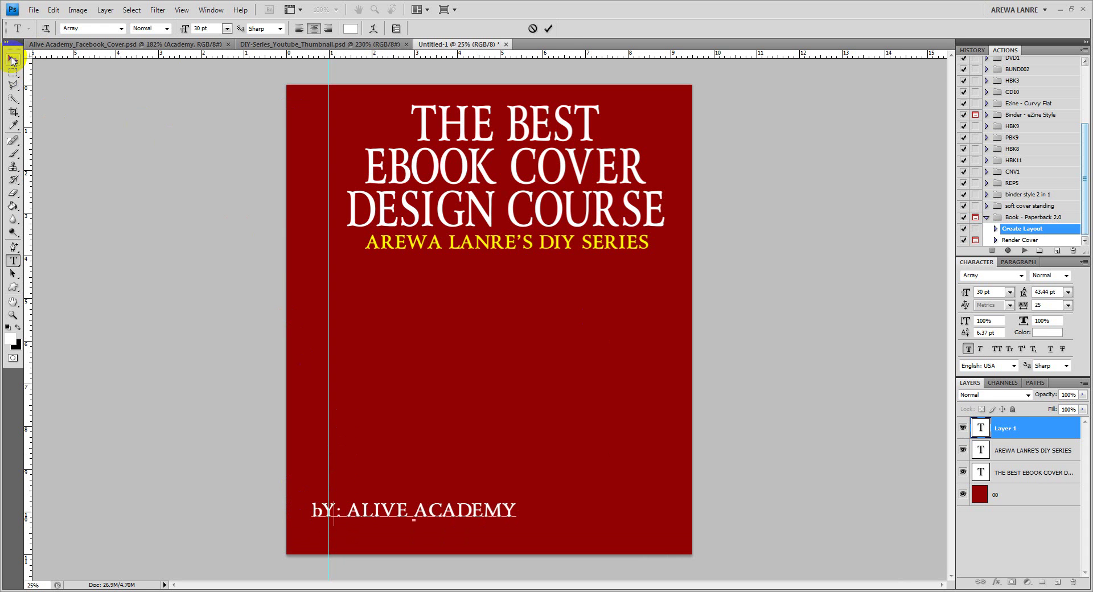
left_click_drag(402, 513, 493, 516)
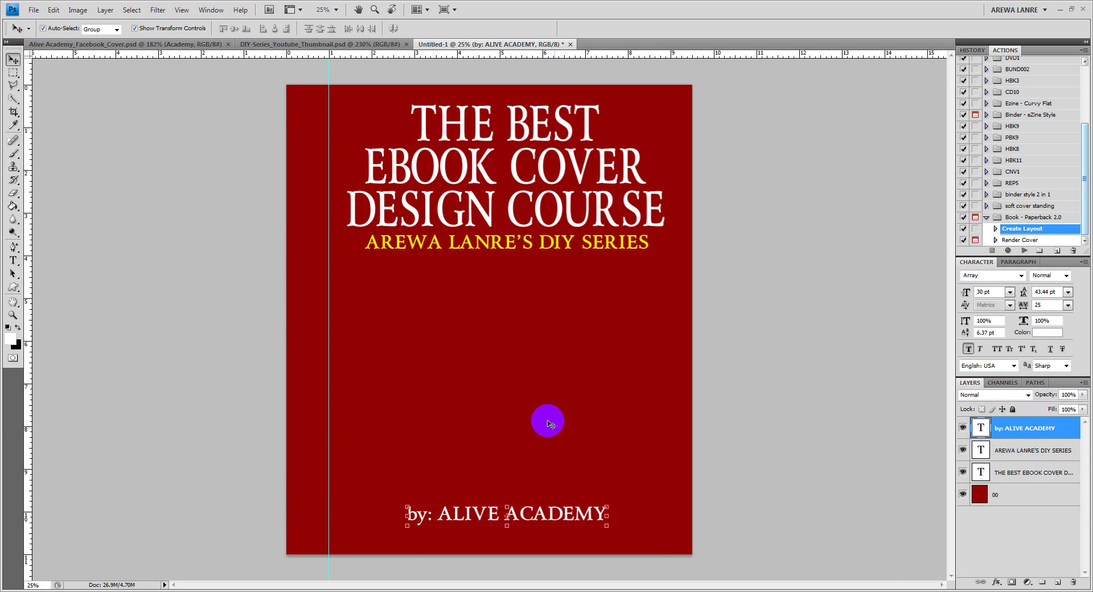
Set the "by: ALIVE ACADEMY" line to 36 pt, scale it to 136.9%, and move it slightly lower on the cover.
left_click(1009, 292)
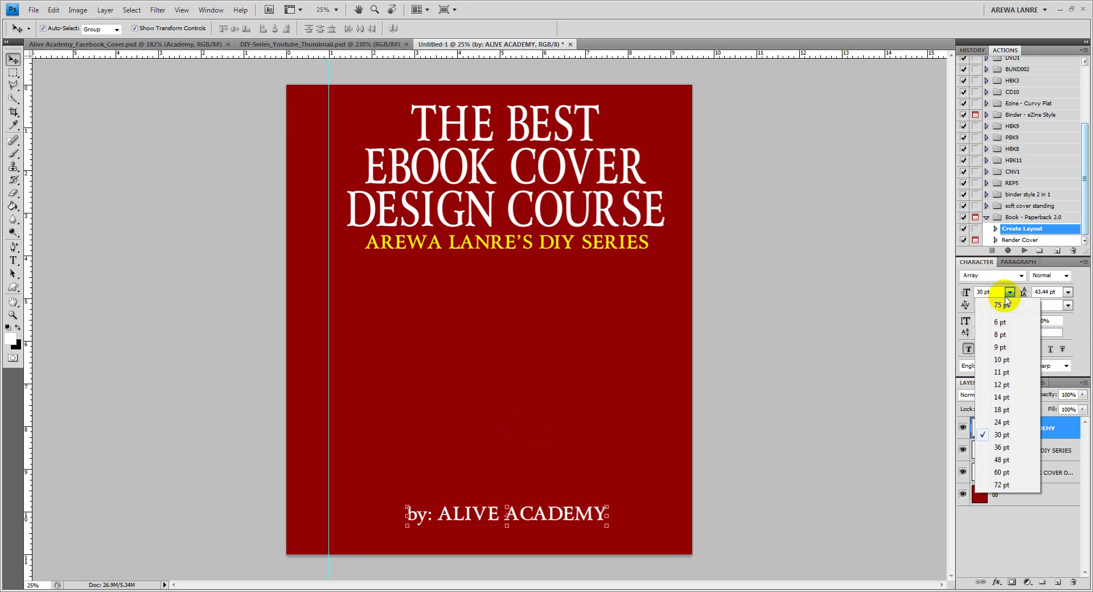
left_click(1001, 447)
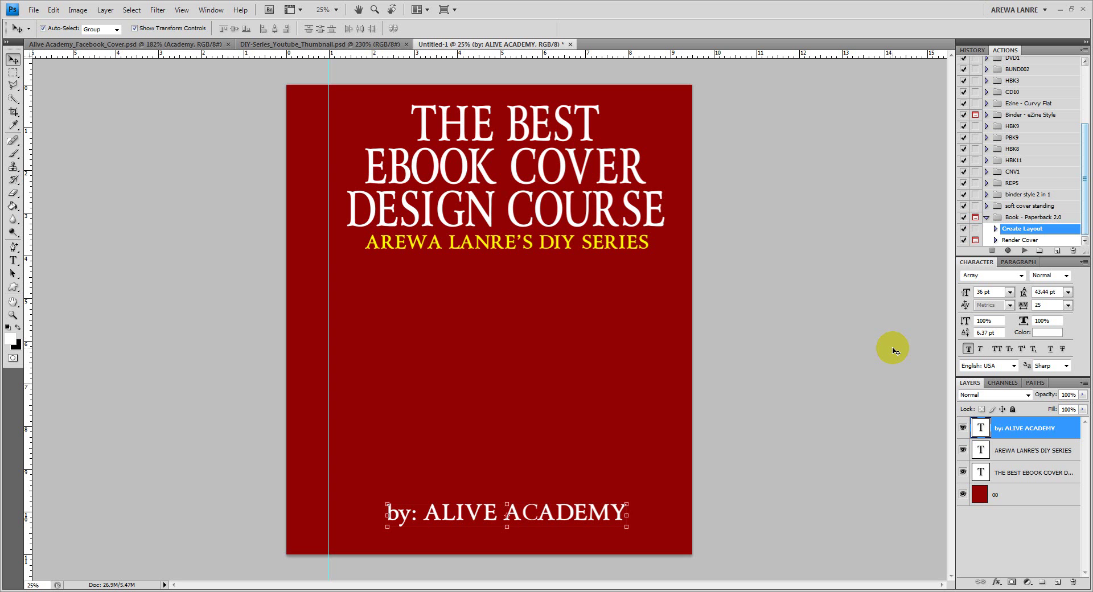
left_click_drag(628, 502, 666, 471)
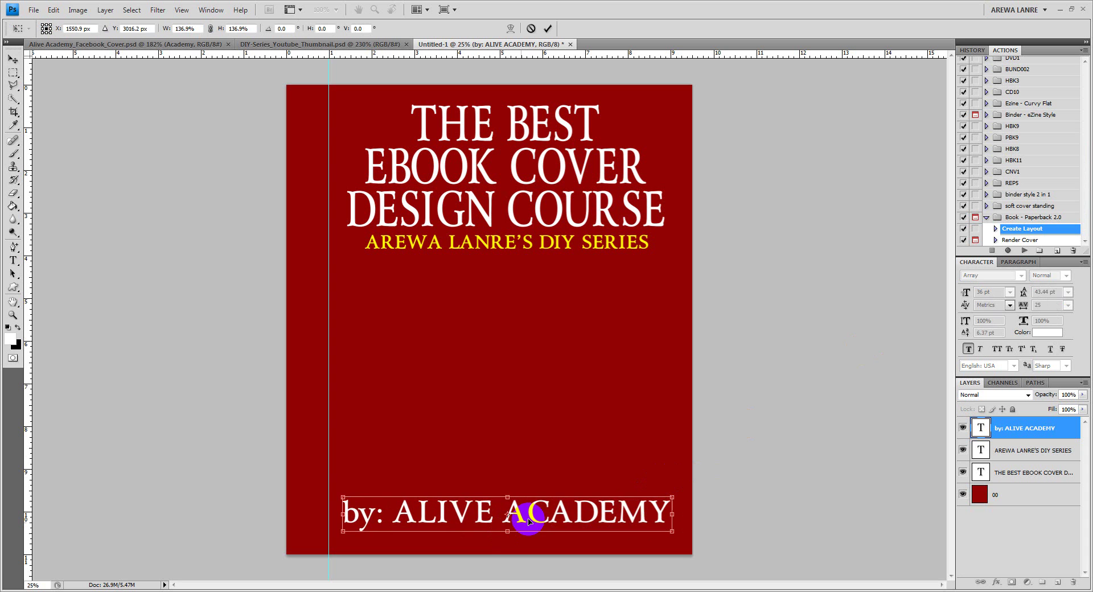
left_click_drag(532, 517, 532, 520)
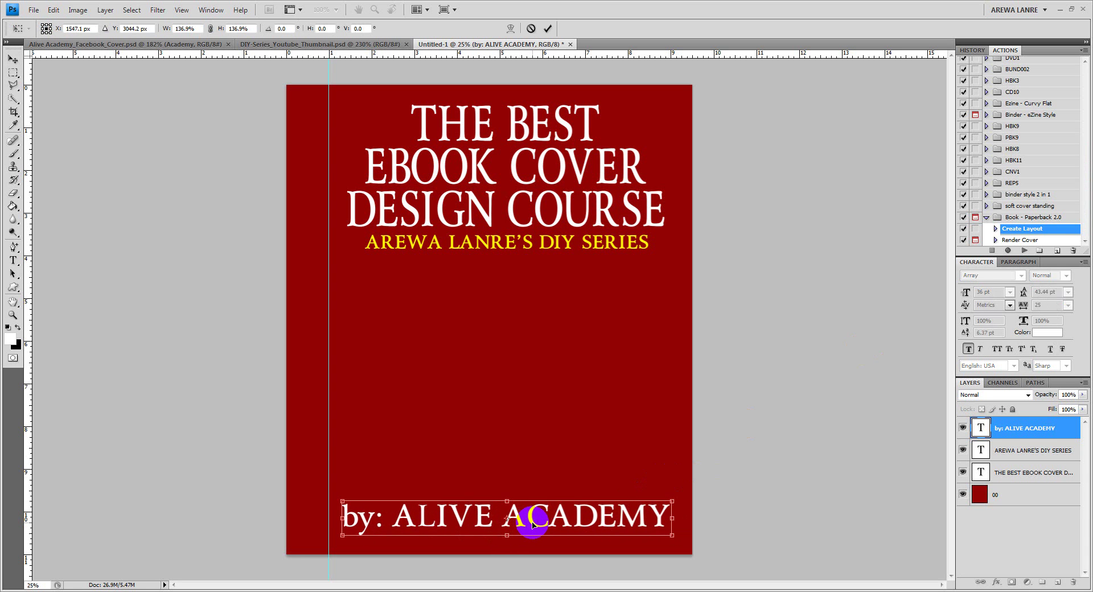
key("Return")
left_click(784, 490)
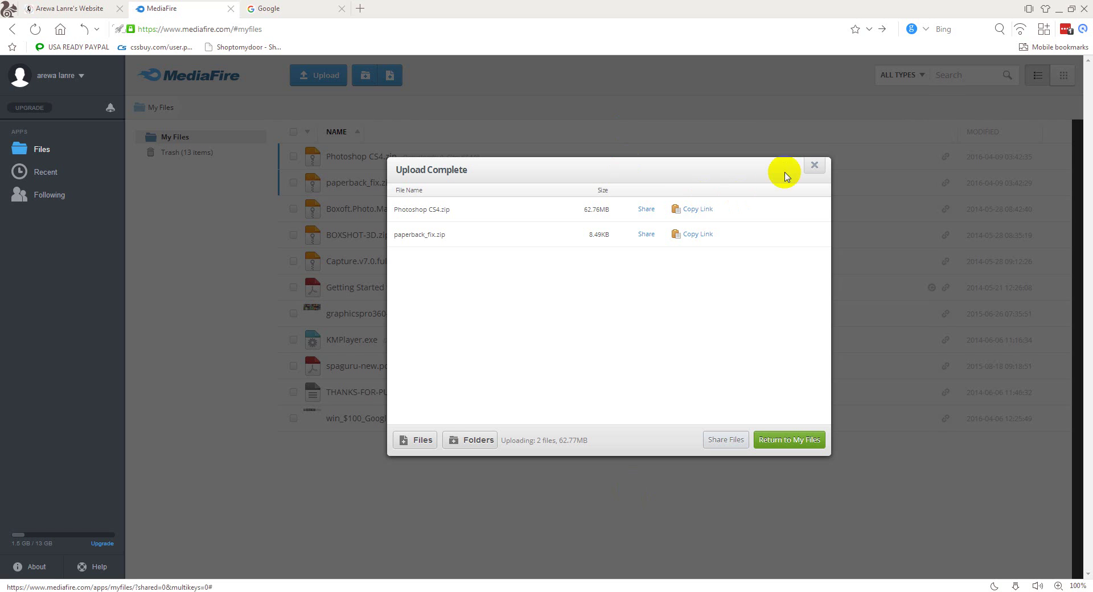
Switch to the web browser, dismiss MediaFire's upload dialog, and search Google for money.
left_click(815, 166)
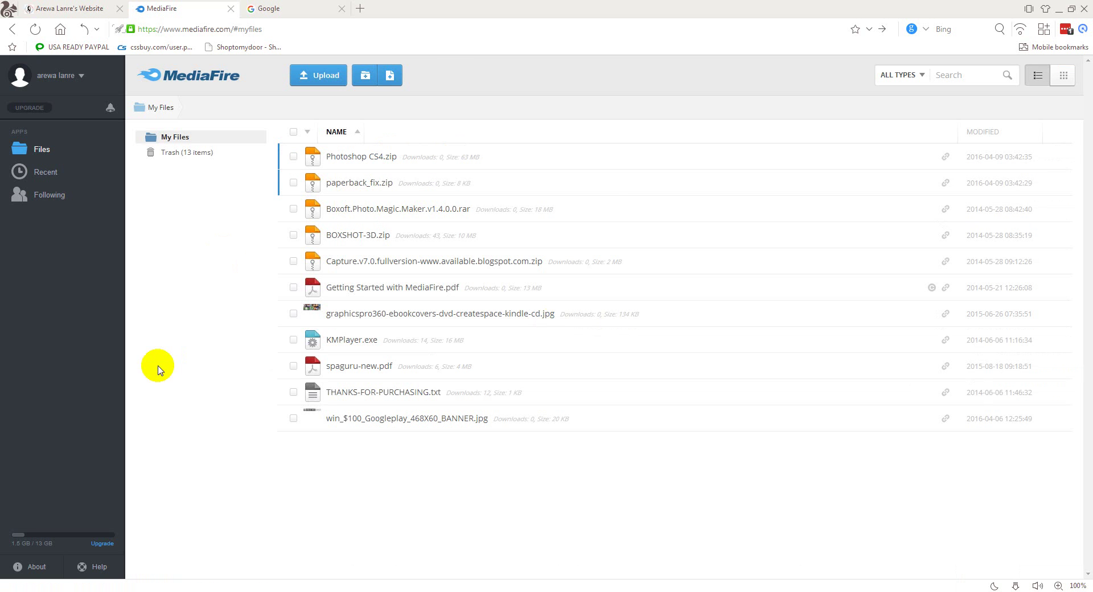
left_click(312, 10)
left_click(540, 248)
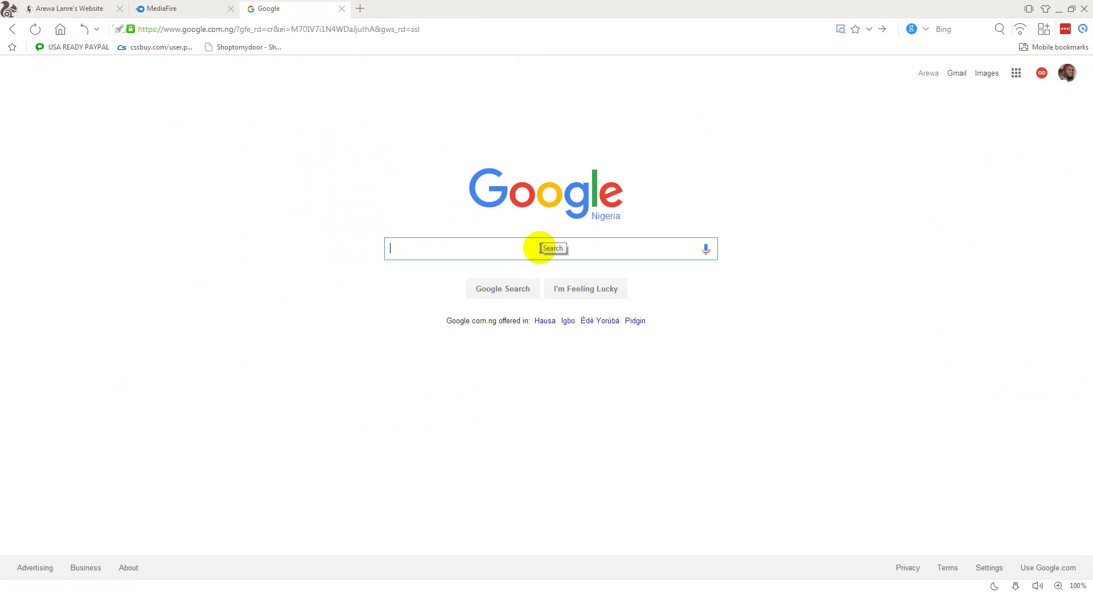
type("money")
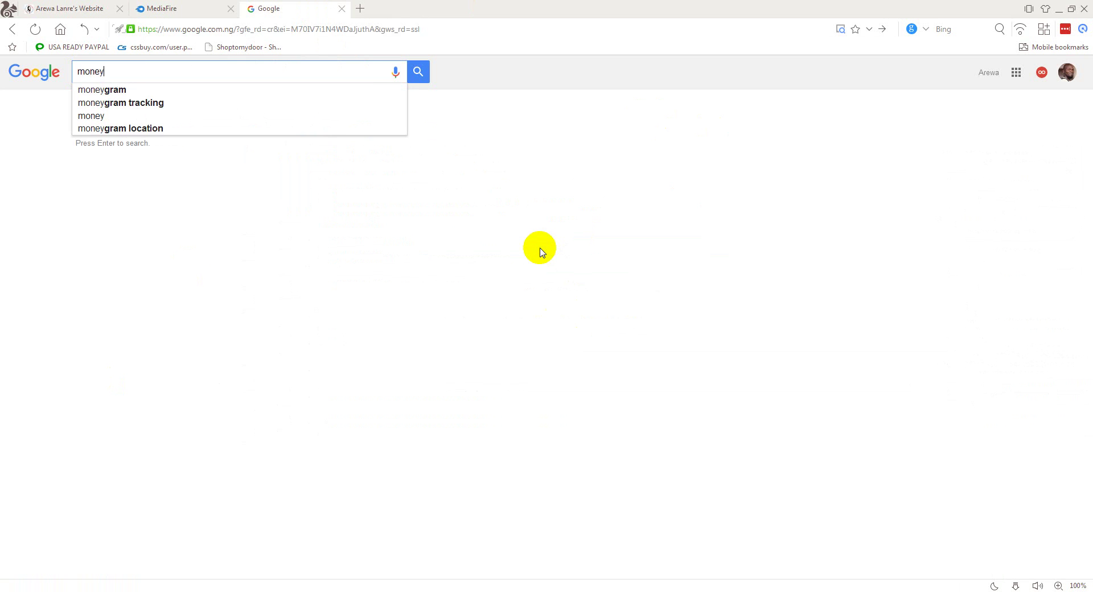
key("Return")
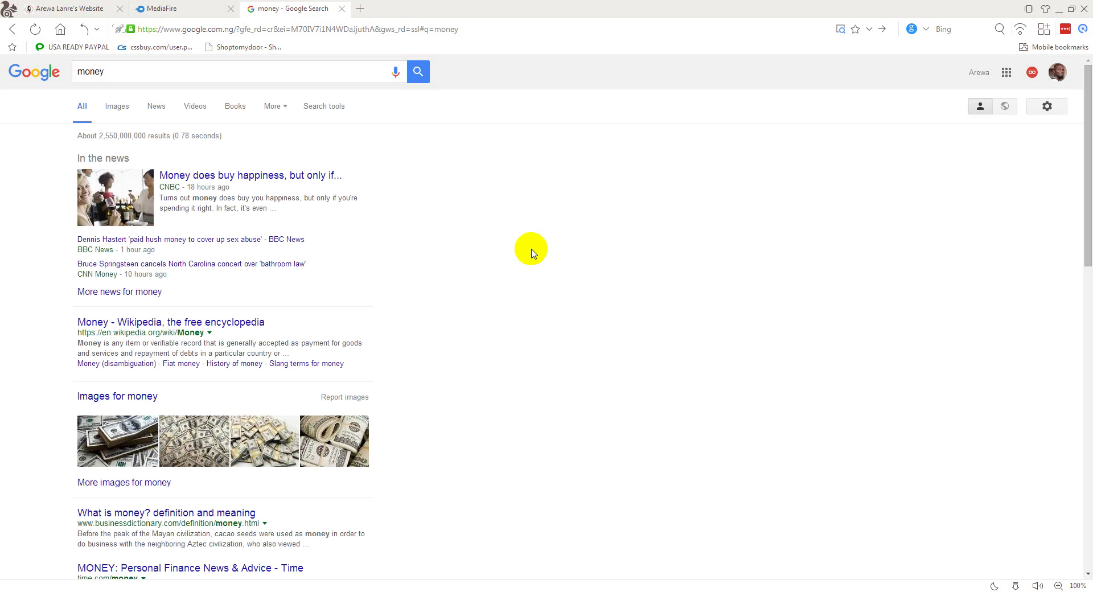
Browse the image results for money and open the photo of the cheering man surrounded by falling dollar bills.
left_click(117, 107)
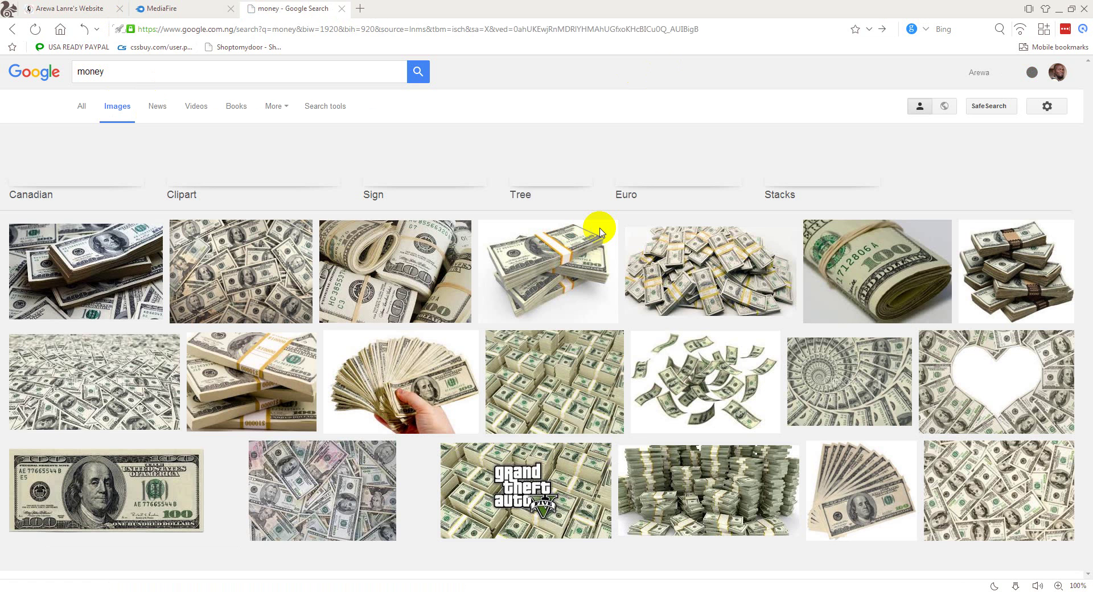
scroll(484, 342, "down", 1)
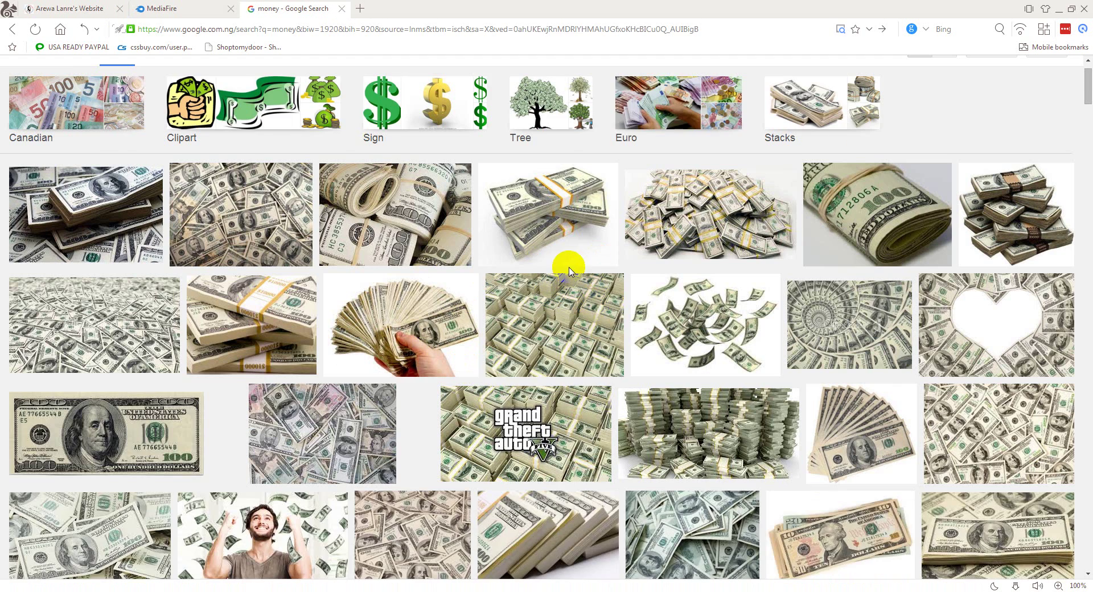
scroll(569, 268, "down", 2)
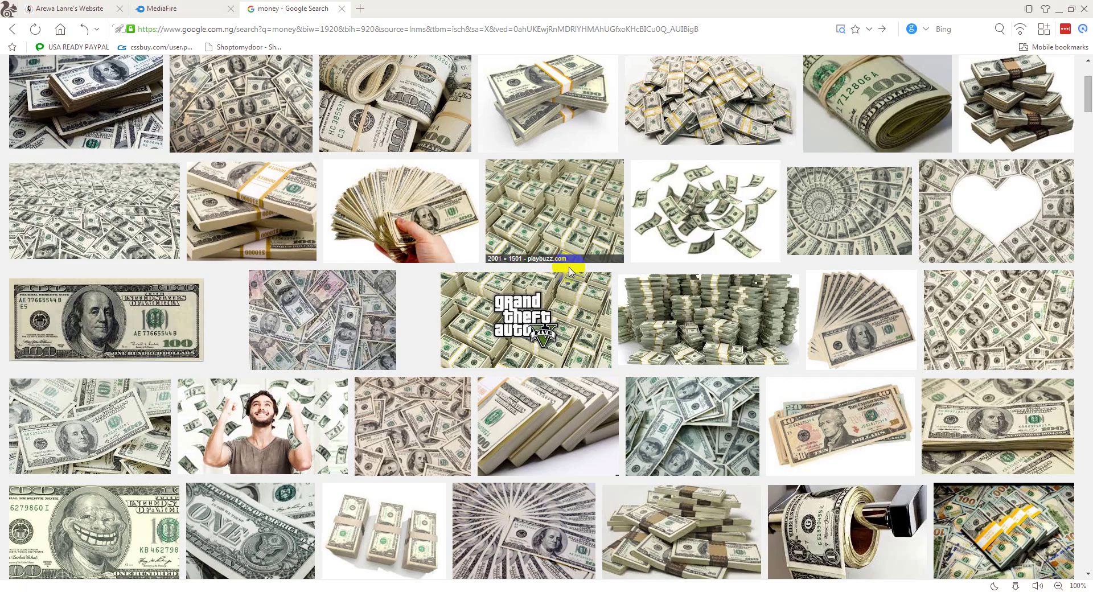
left_click(259, 420)
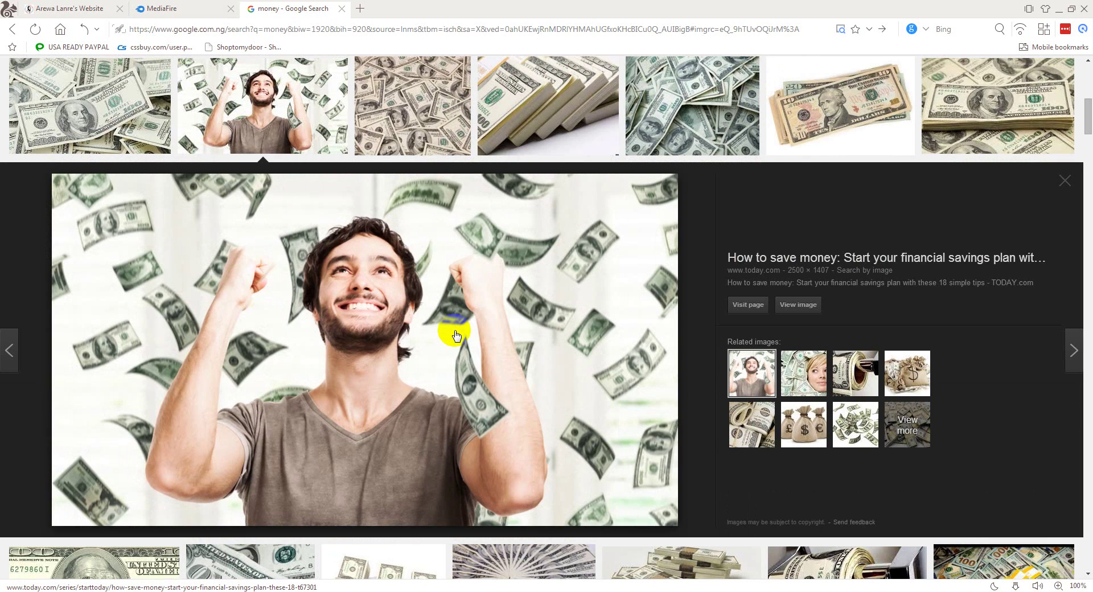
Save the cheering man photo to the Downloads folder under the file name moneyimage.
right_click(363, 315)
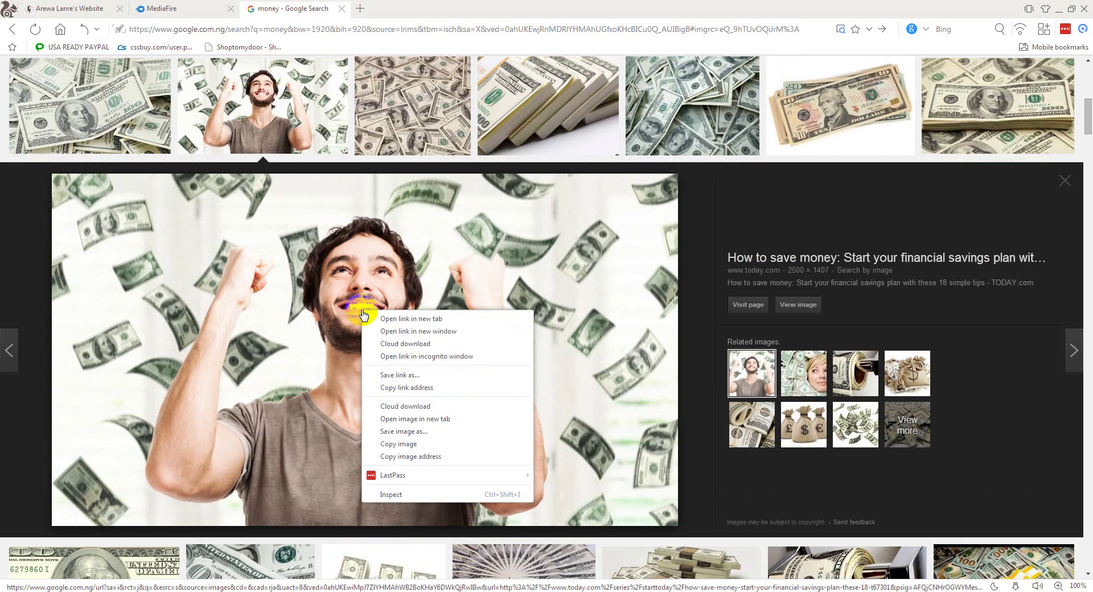
left_click(402, 431)
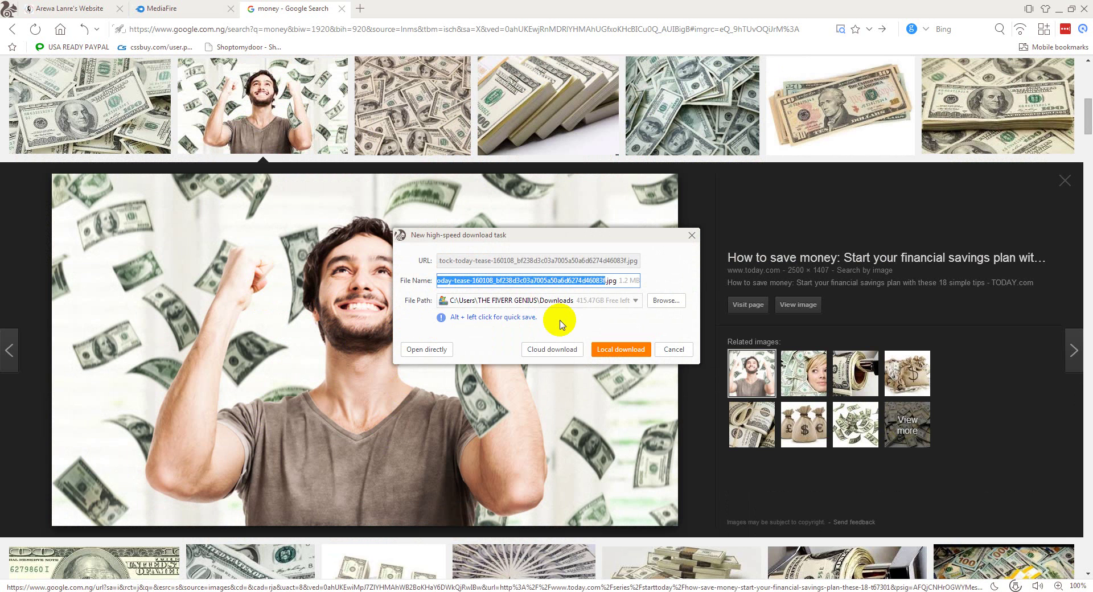
type("moneyimage")
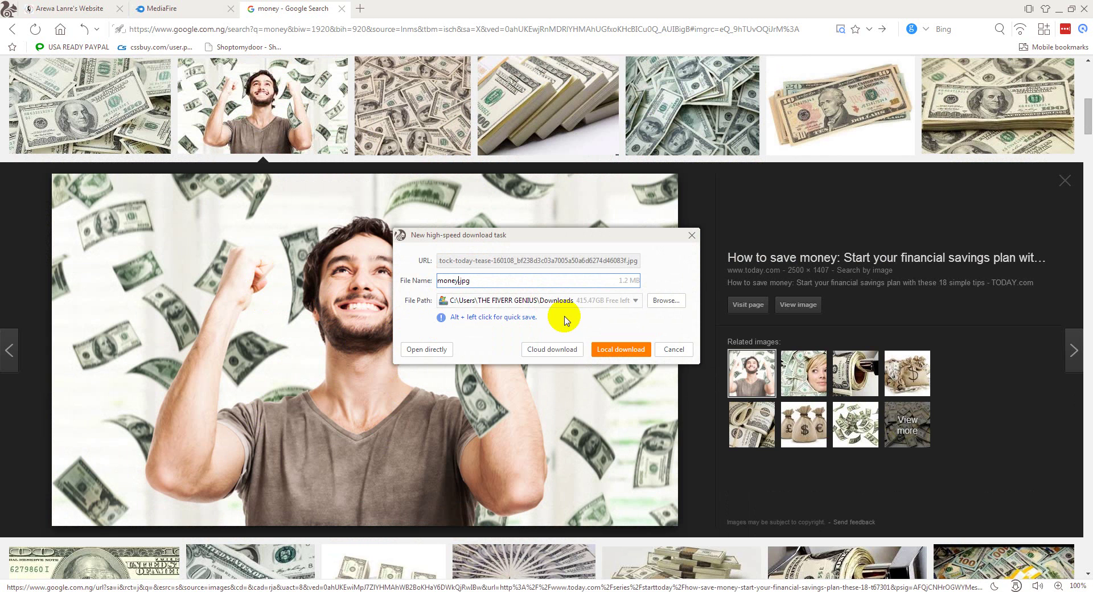
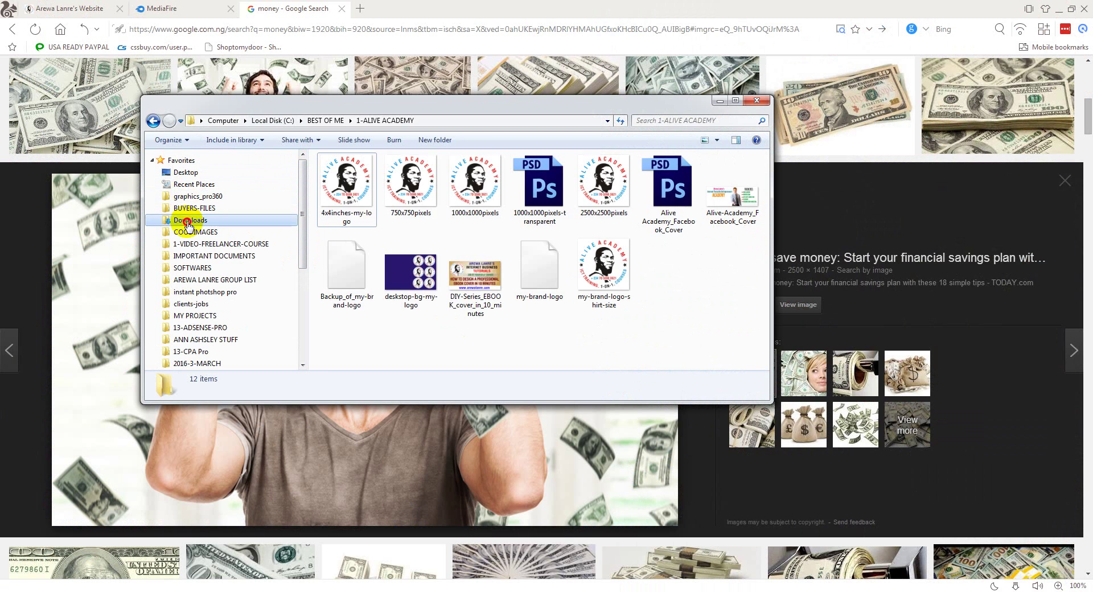
Find moneyimage in the Downloads folder and open it in Photoshop as a separate document.
left_click_drag(765, 165, 764, 243)
left_click(722, 245)
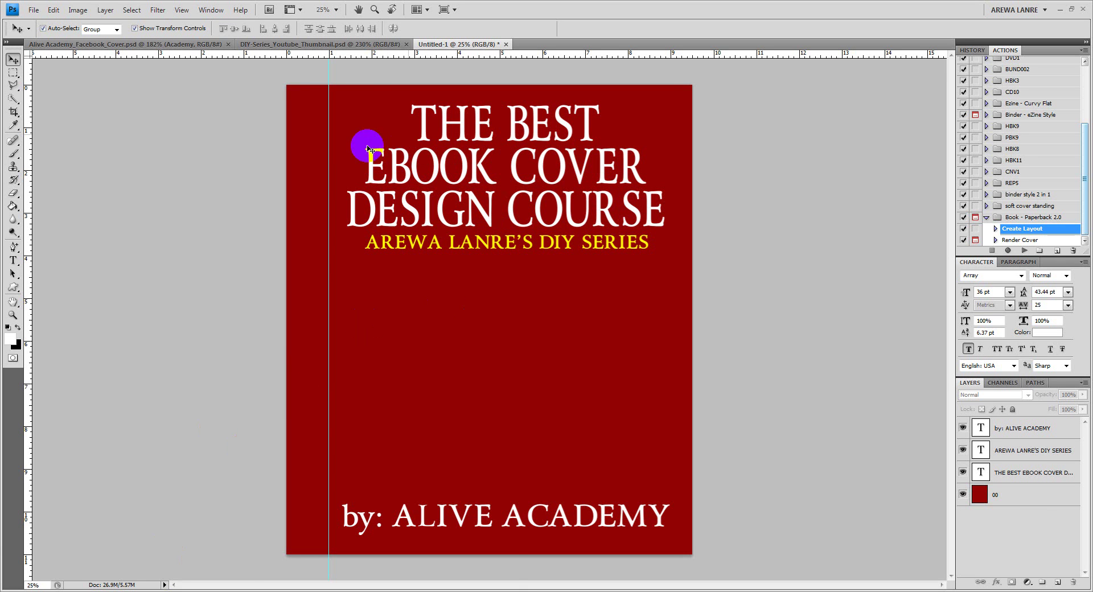
mouse_move(49, 588)
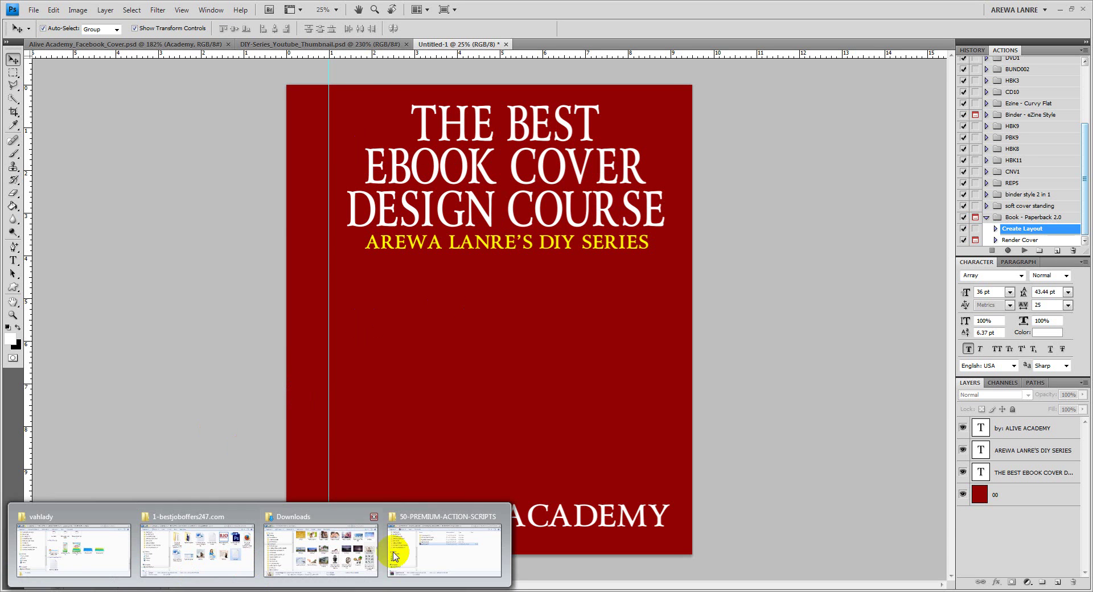
left_click(344, 561)
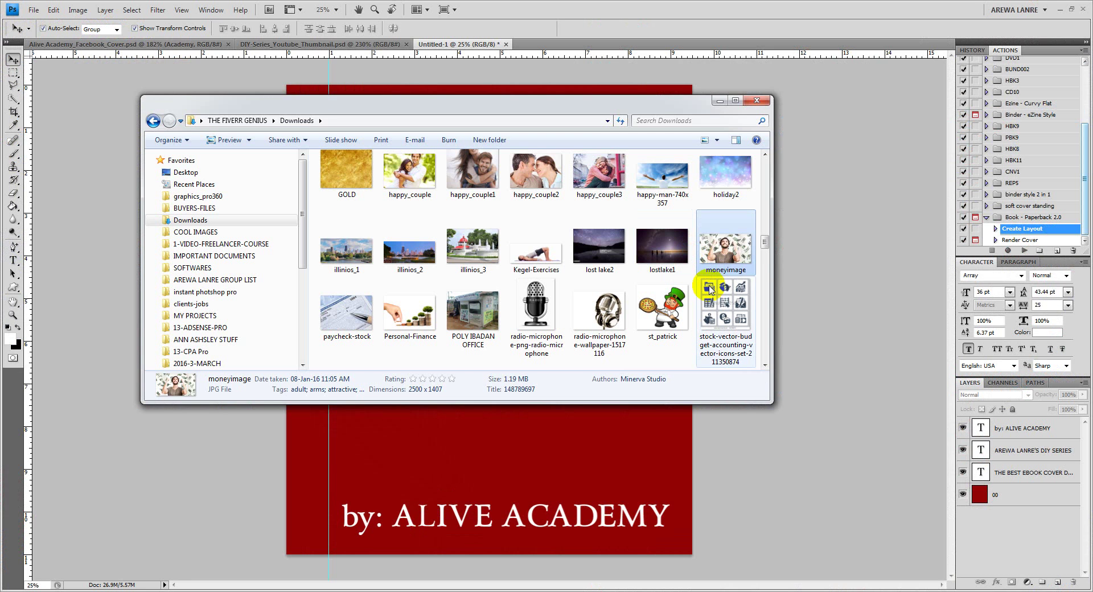
left_click_drag(723, 249, 884, 334)
left_click(710, 188)
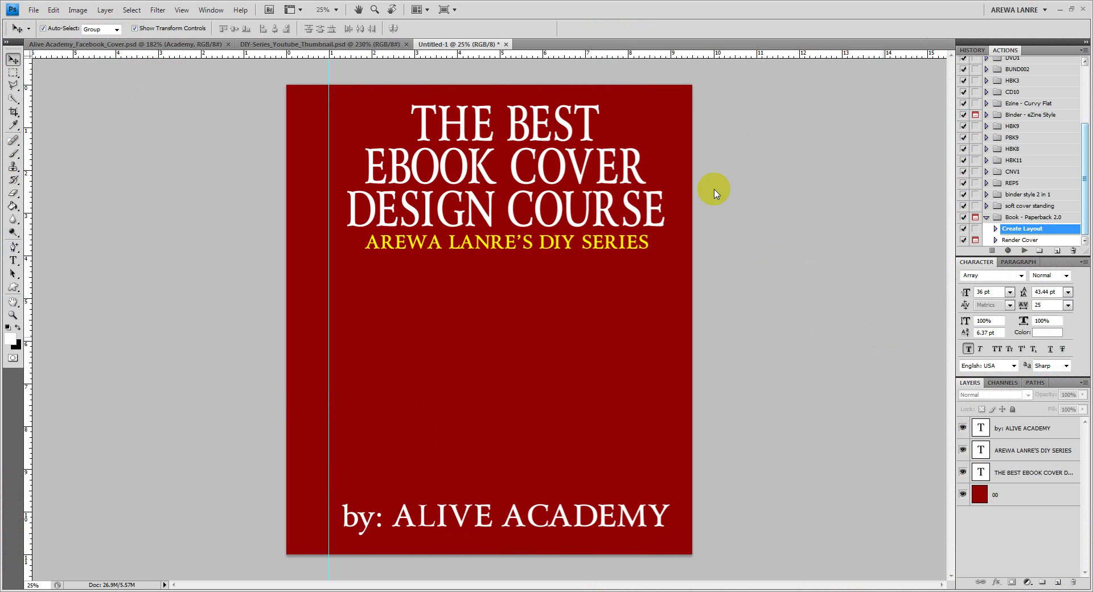
left_click_drag(663, 192, 664, 188)
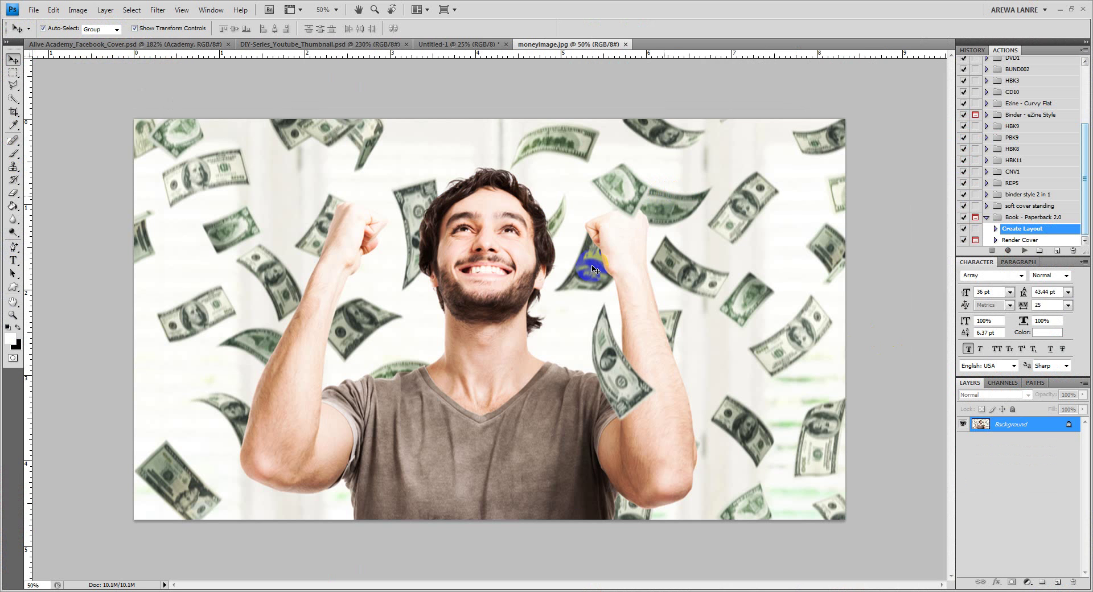
left_click(436, 47)
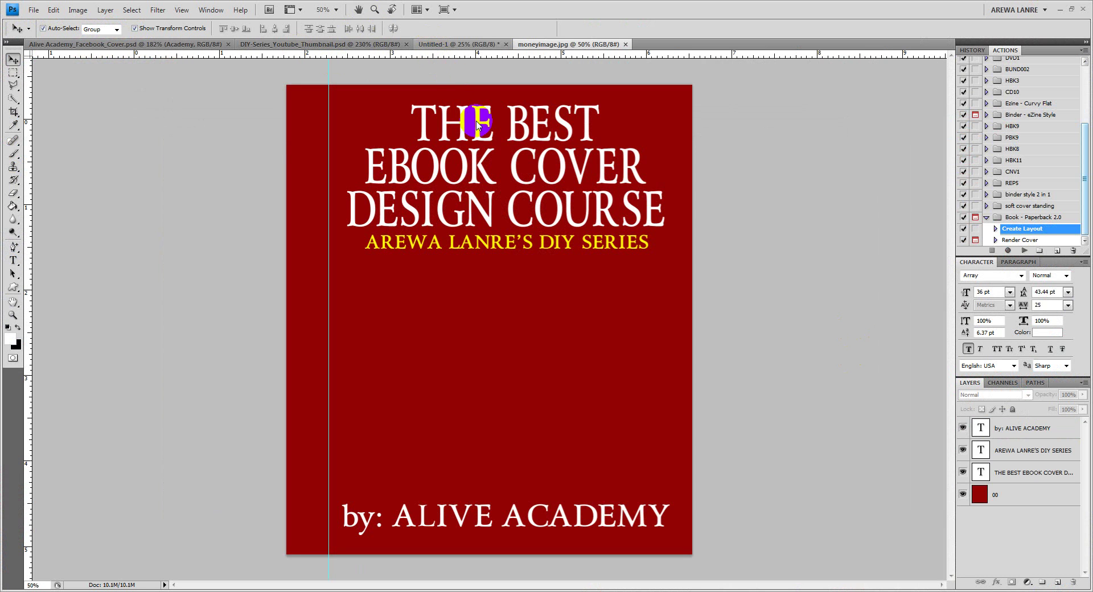
left_click(13, 72)
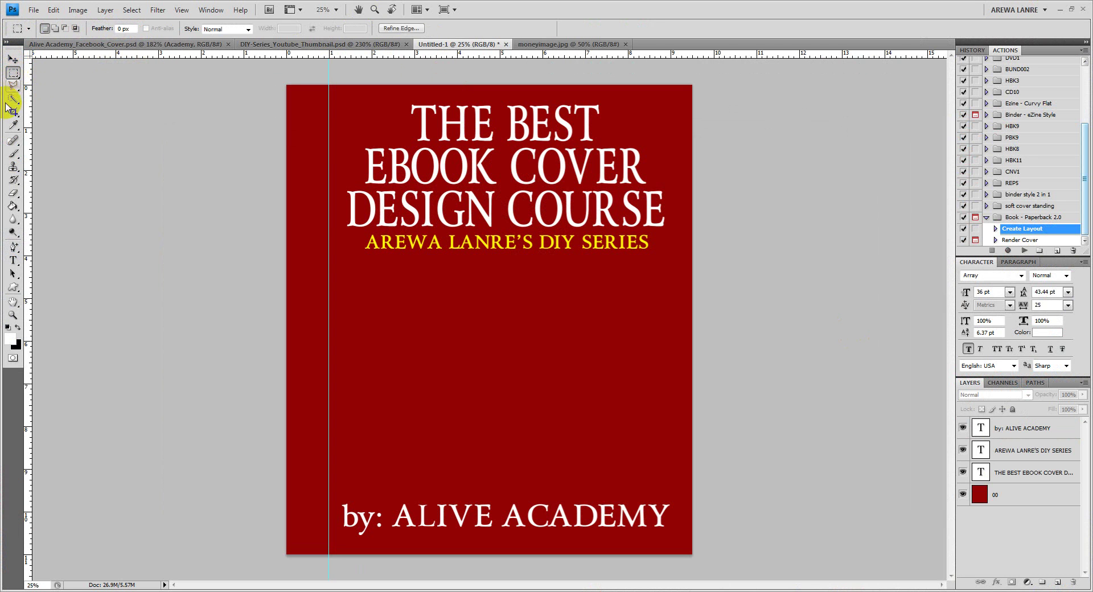
left_click(13, 113)
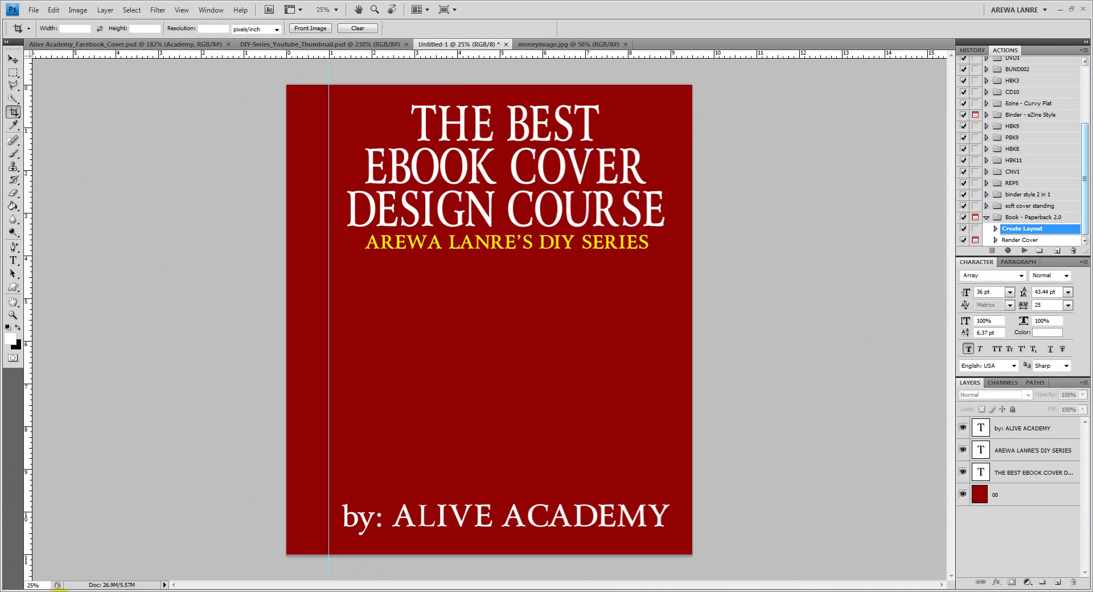
mouse_move(252, 568)
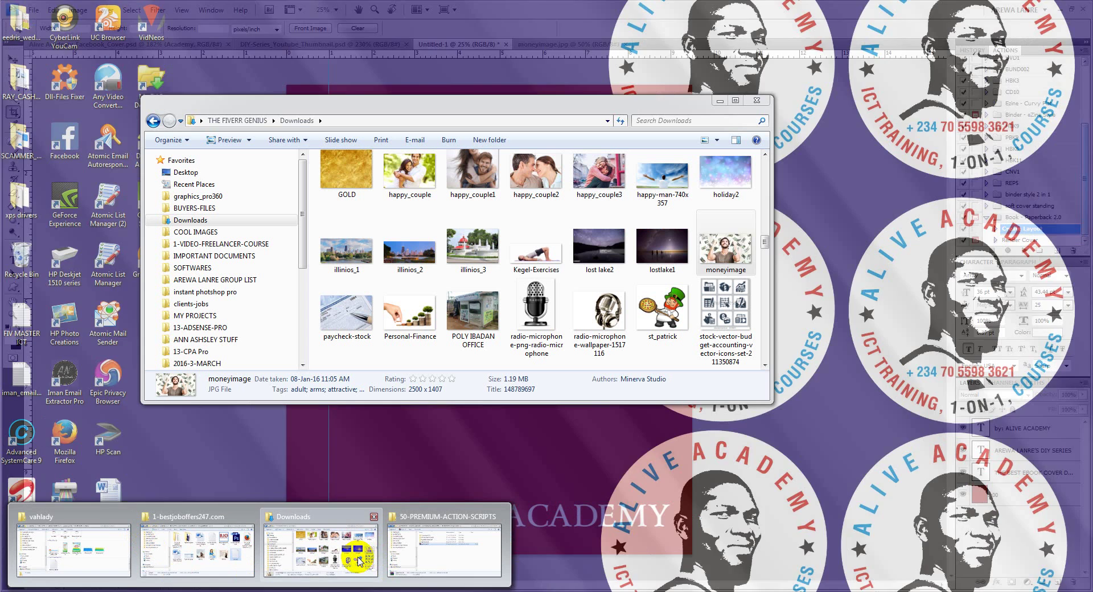
left_click(359, 561)
left_click(670, 246)
left_click(865, 387)
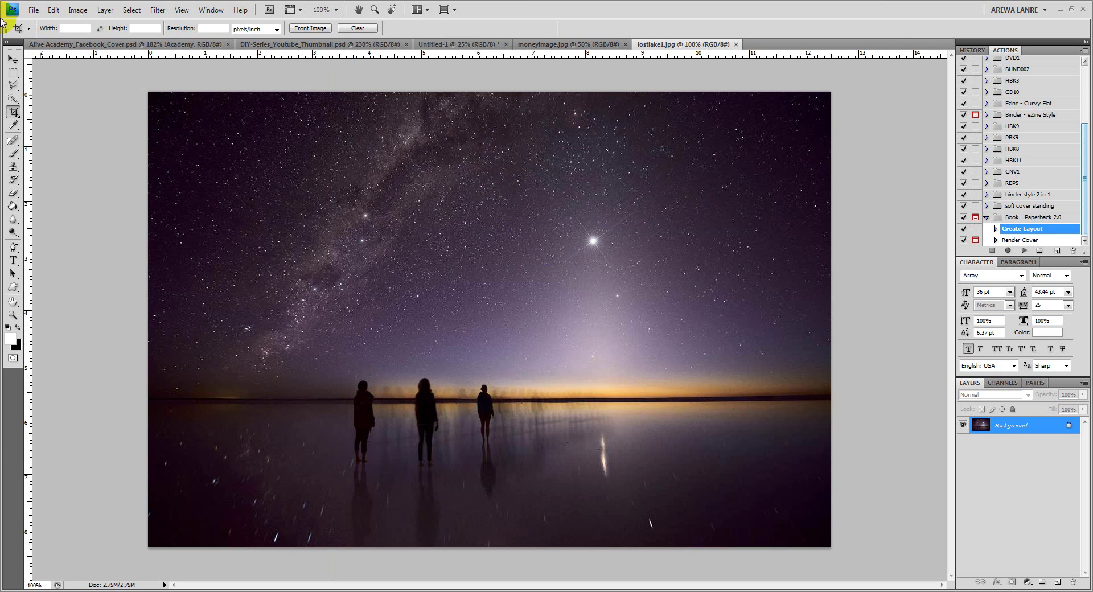
left_click(13, 58)
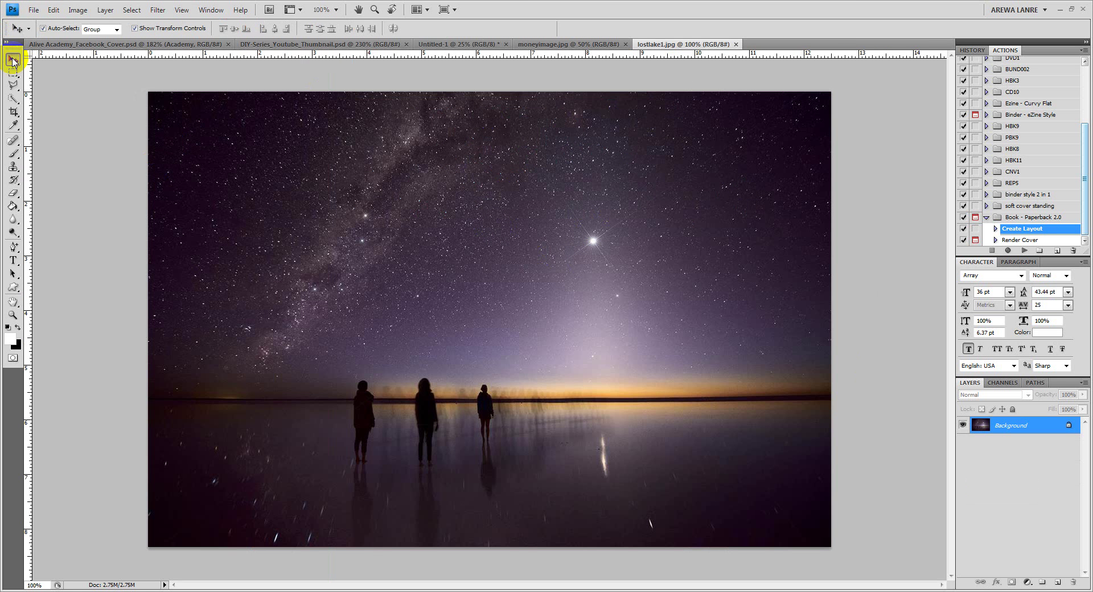
left_click(737, 44)
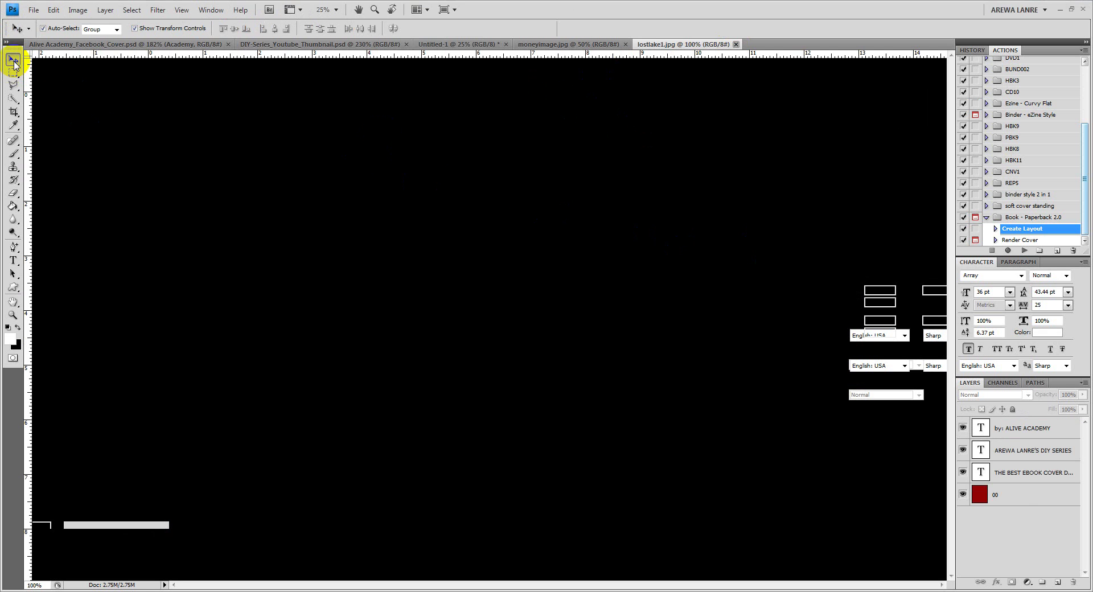
left_click(426, 192)
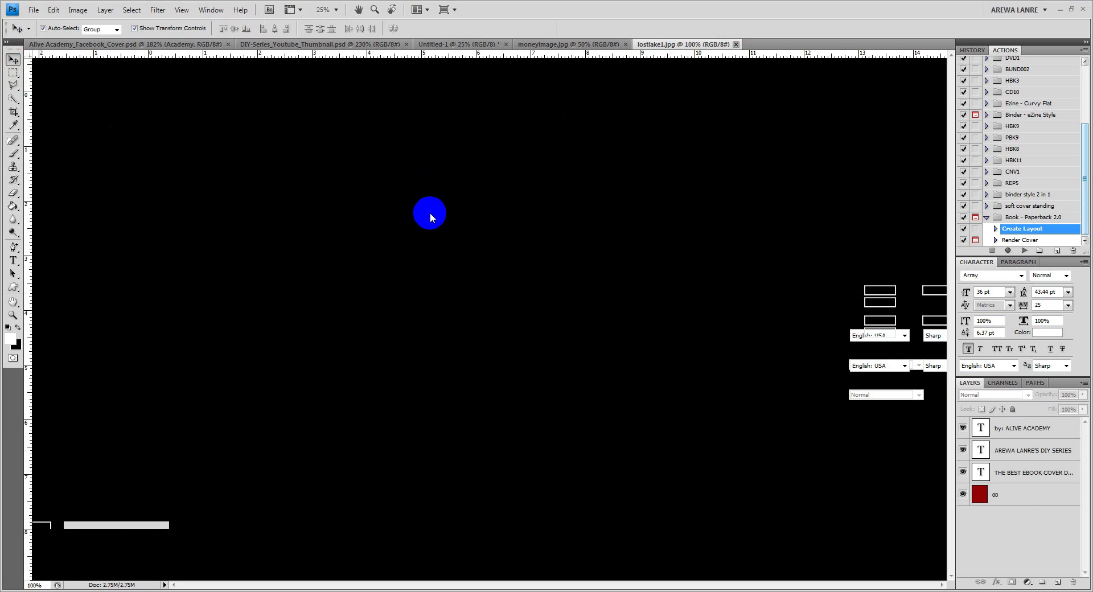
mouse_move(430, 217)
left_mouse_down()
mouse_move(326, 174)
mouse_move(432, 254)
mouse_move(227, 521)
mouse_move(269, 415)
mouse_move(351, 346)
mouse_move(410, 361)
mouse_move(454, 327)
left_mouse_up()
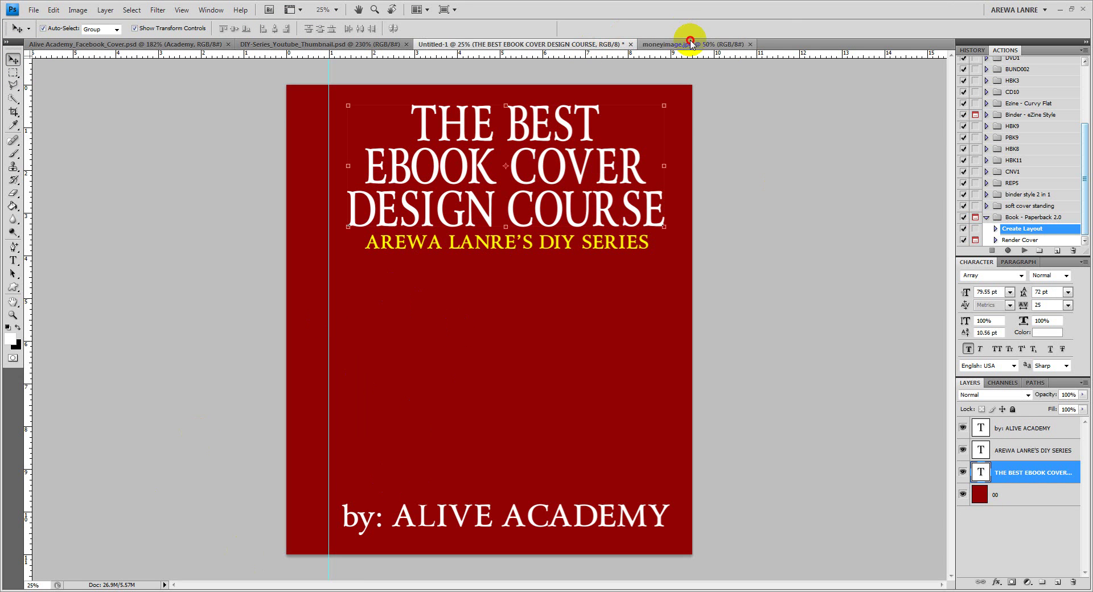
Copy the whole moneyimage photo into the cover document, placing it between the yellow subtitle and the "by: ALIVE ACADEMY" line.
left_click(690, 44)
left_click(659, 220)
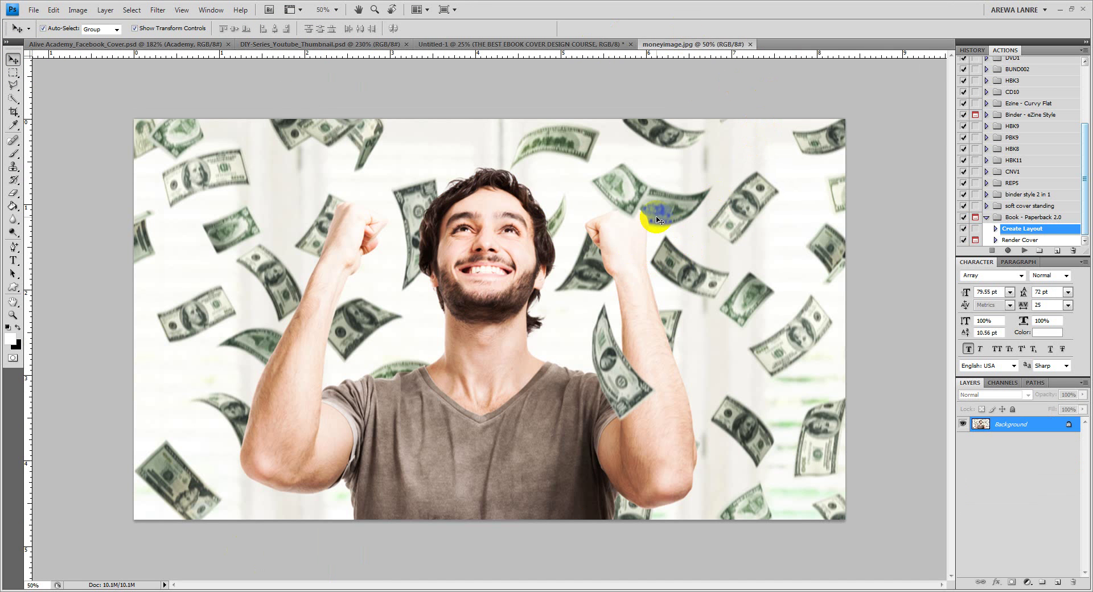
key("ctrl+a")
left_click_drag(653, 207, 586, 314)
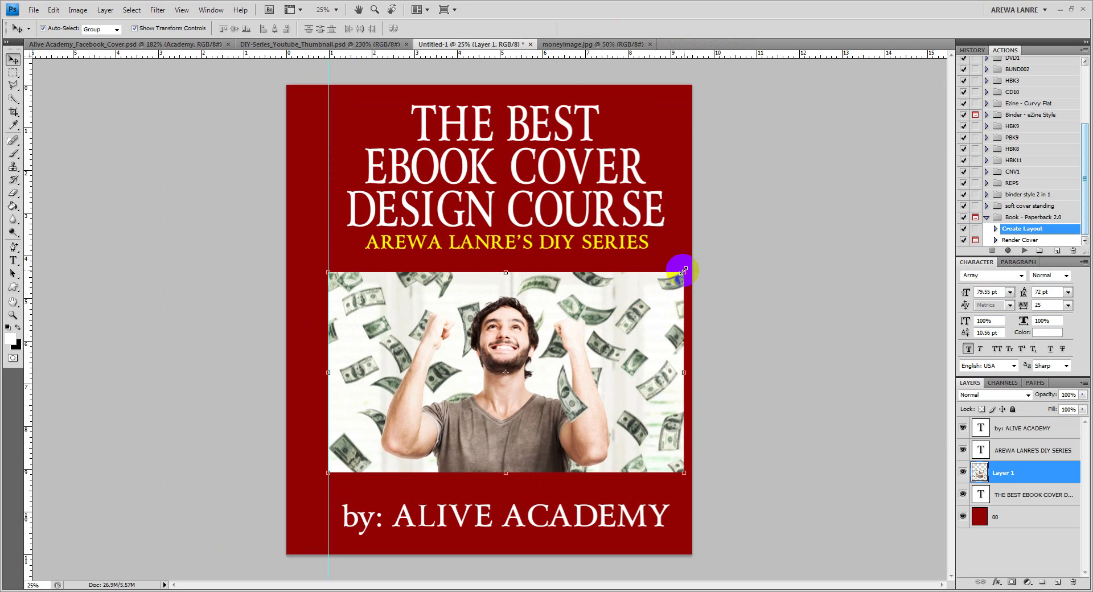
Scale the money photo to about 122.3% so it spans the cover's full width, with its upper edge just below the yellow subtitle.
left_click_drag(686, 269, 749, 254)
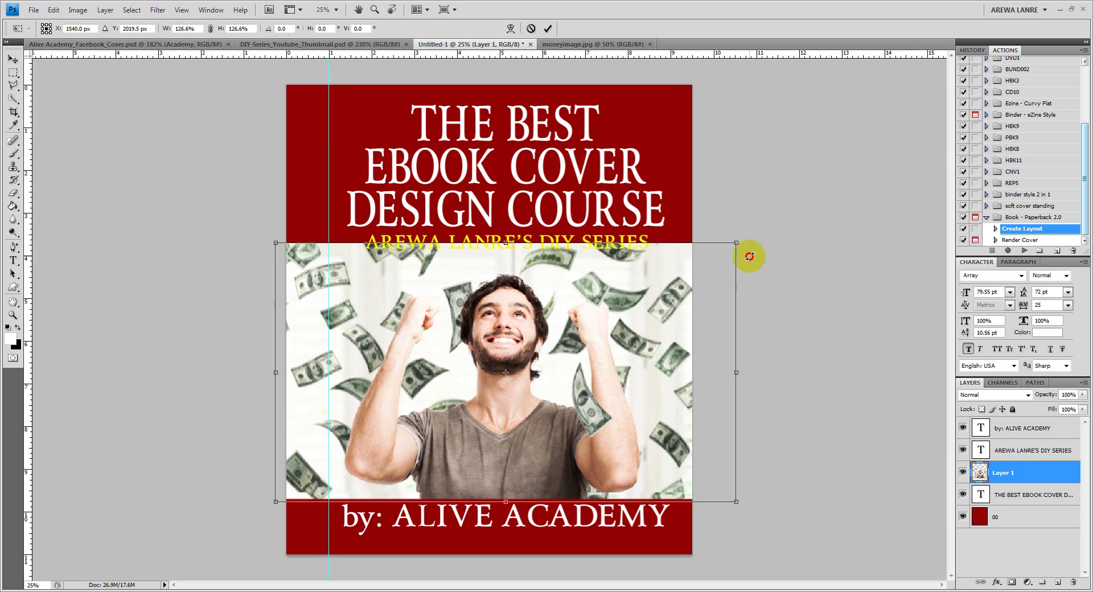
left_click_drag(677, 286, 667, 297)
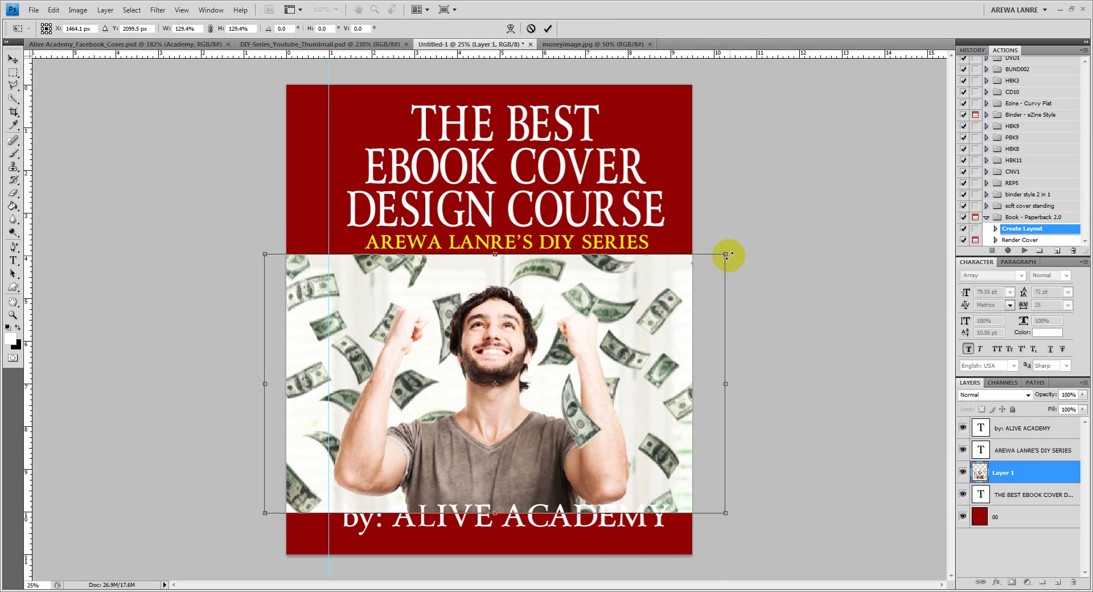
left_click_drag(726, 253, 683, 272)
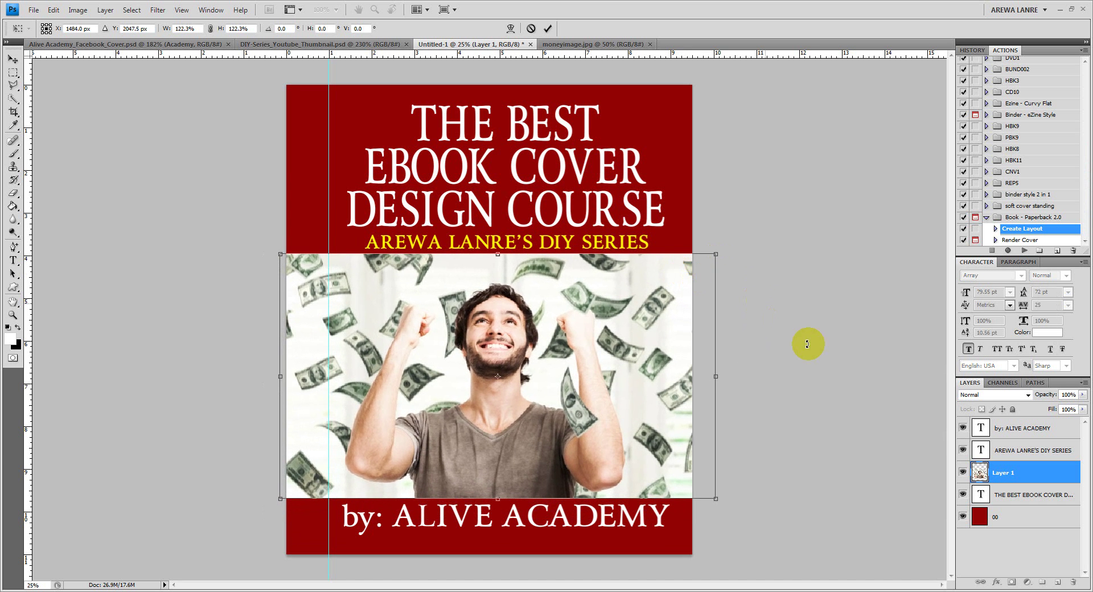
key("Return")
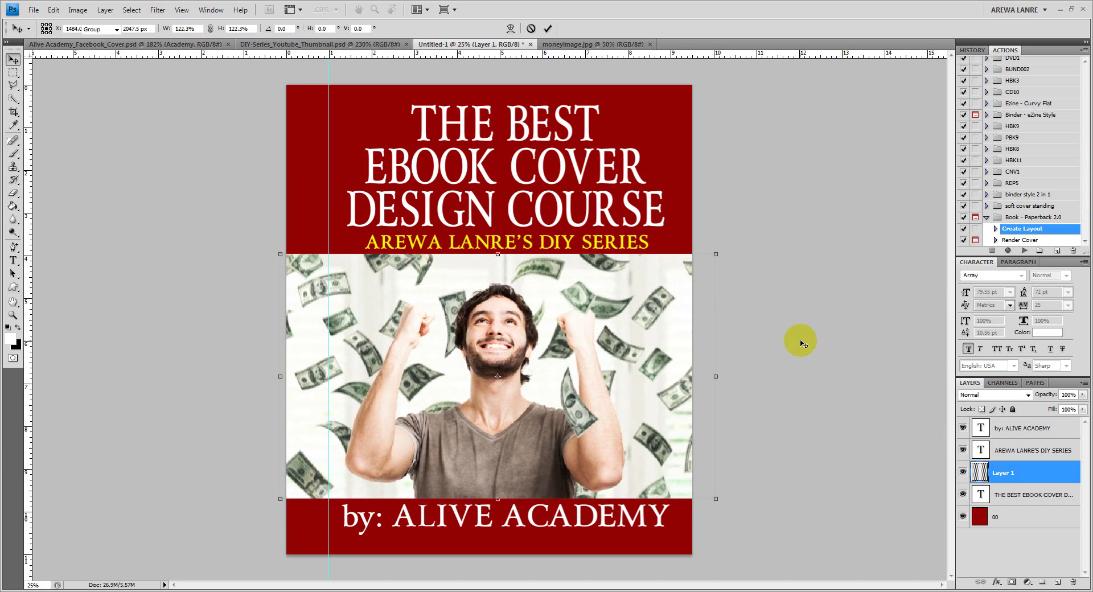
left_click(512, 360)
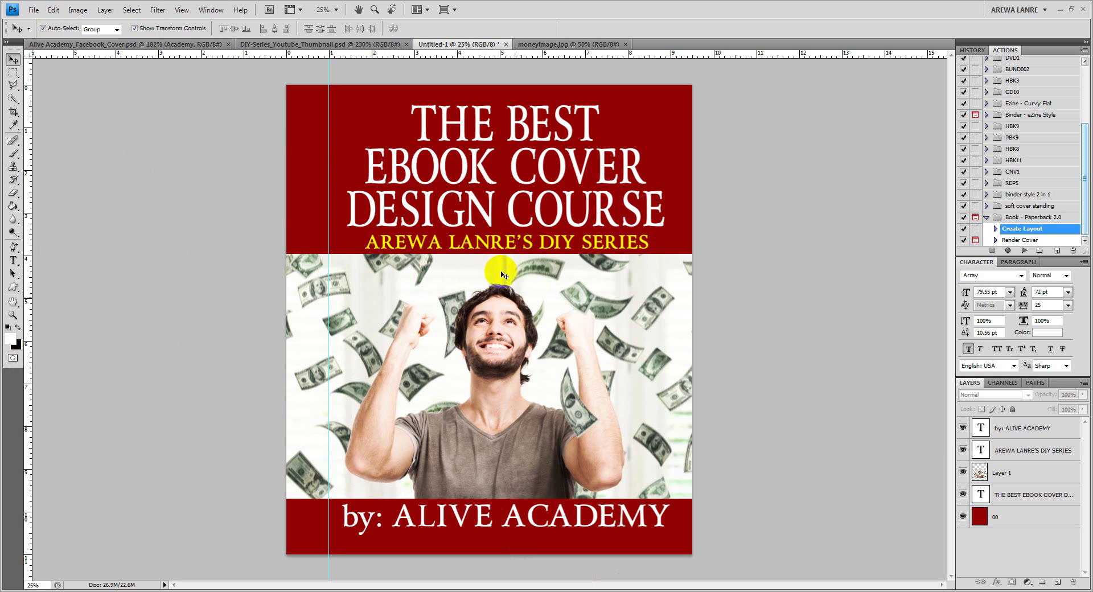
Set the foreground color to the subtitle's yellow, fdfa03, by sampling it from the cover.
left_click(13, 338)
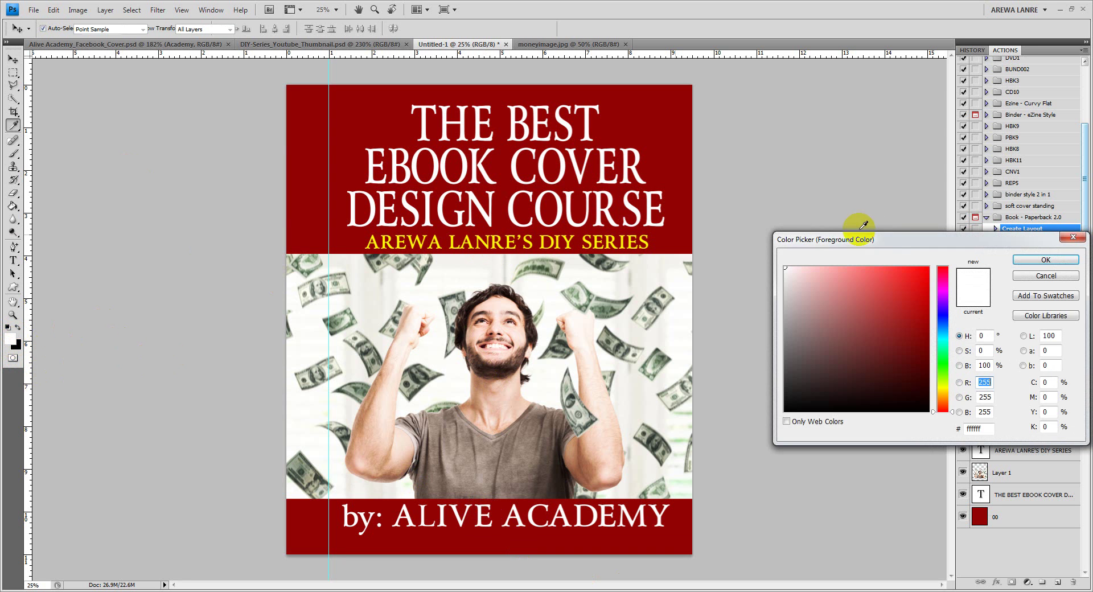
left_click(625, 235)
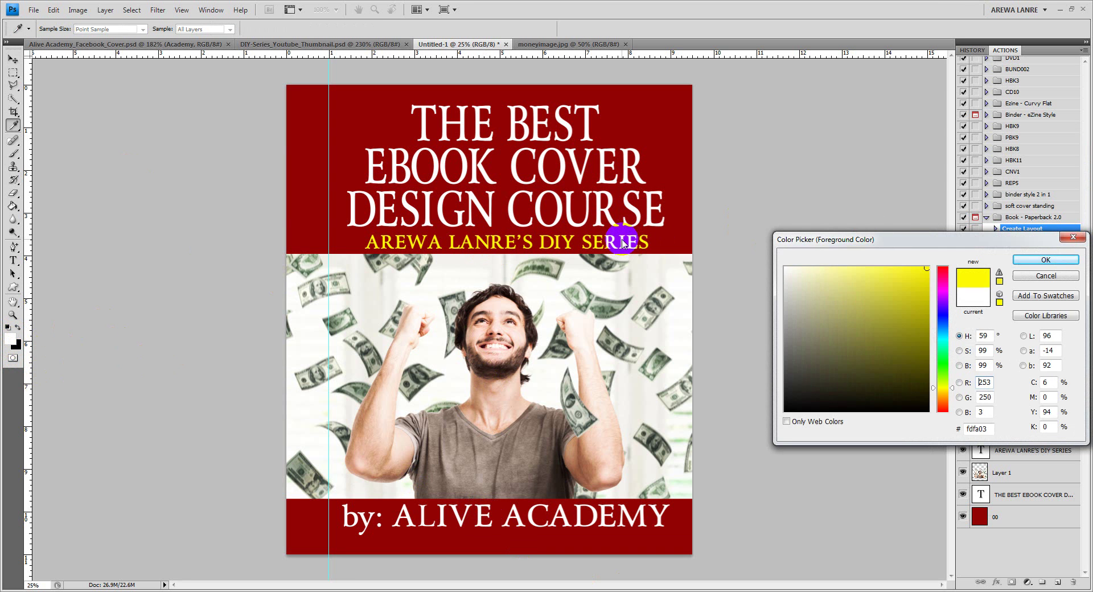
left_click(1046, 259)
key("v")
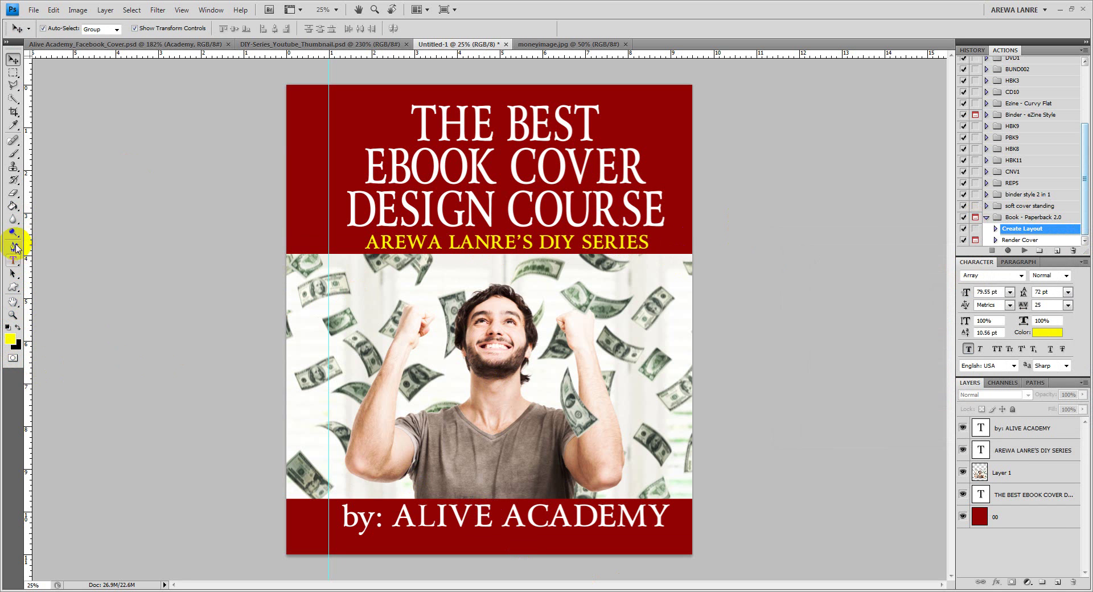
Draw a thin yellow bar with the Rectangle Tool across the full cover width, just below the "by: ALIVE ACADEMY" line.
left_click(16, 292)
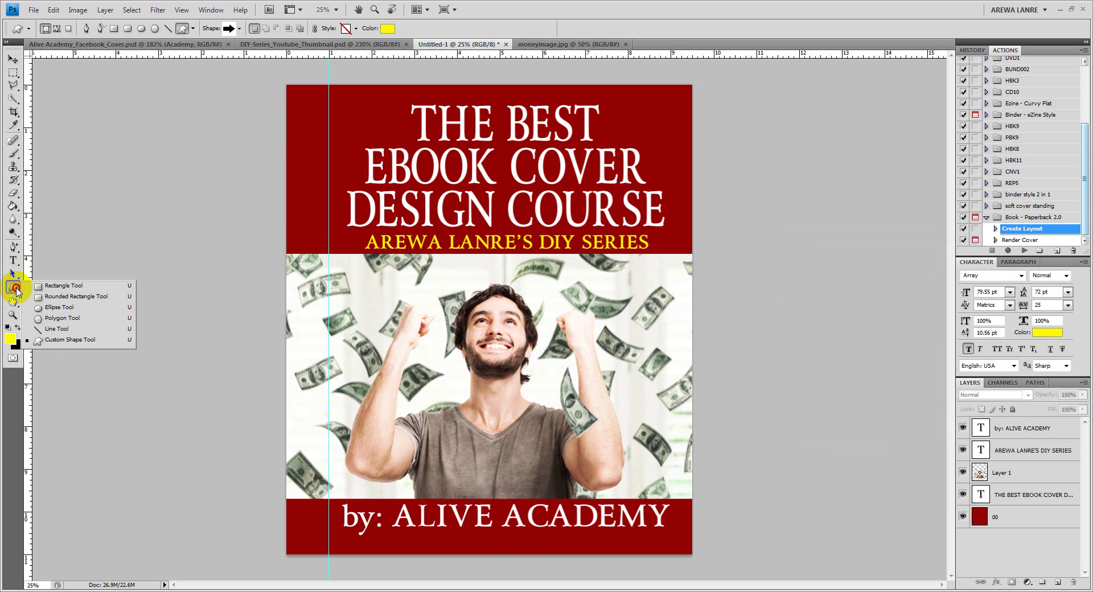
left_click(71, 287)
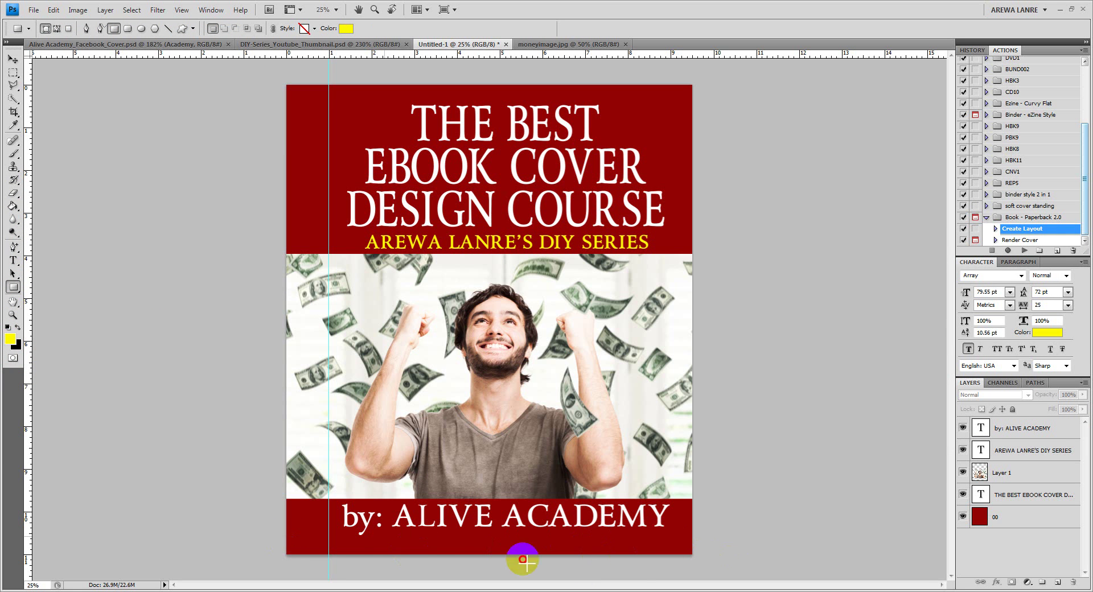
mouse_move(293, 545)
left_mouse_down()
mouse_move(285, 531)
mouse_move(452, 551)
left_mouse_up()
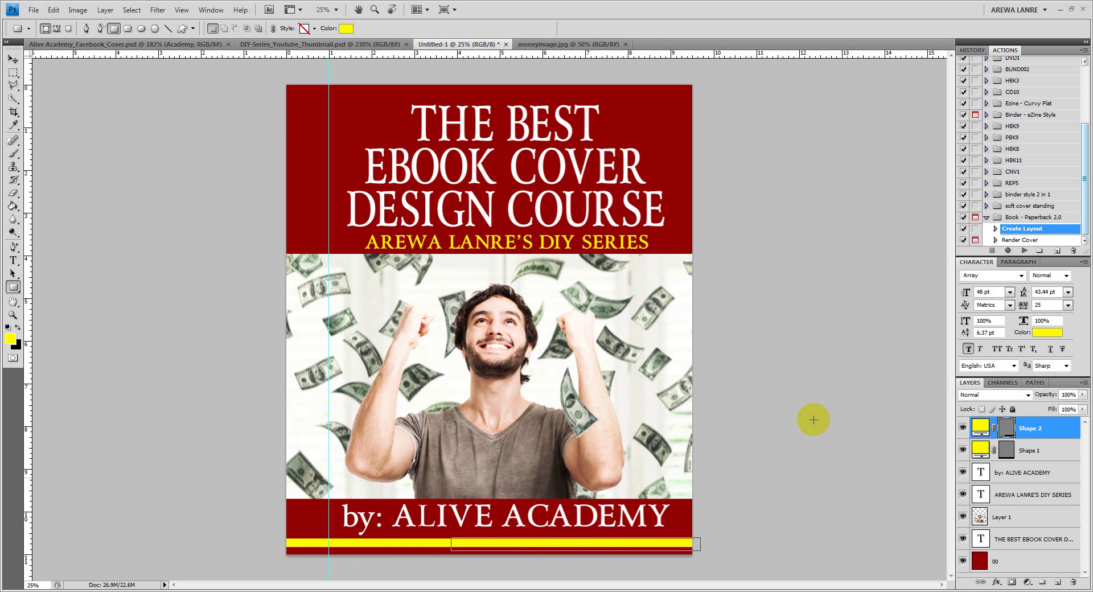
Undo the extra yellow rectangle drawn over the accent bar and deselect the remaining bar.
left_click(12, 59)
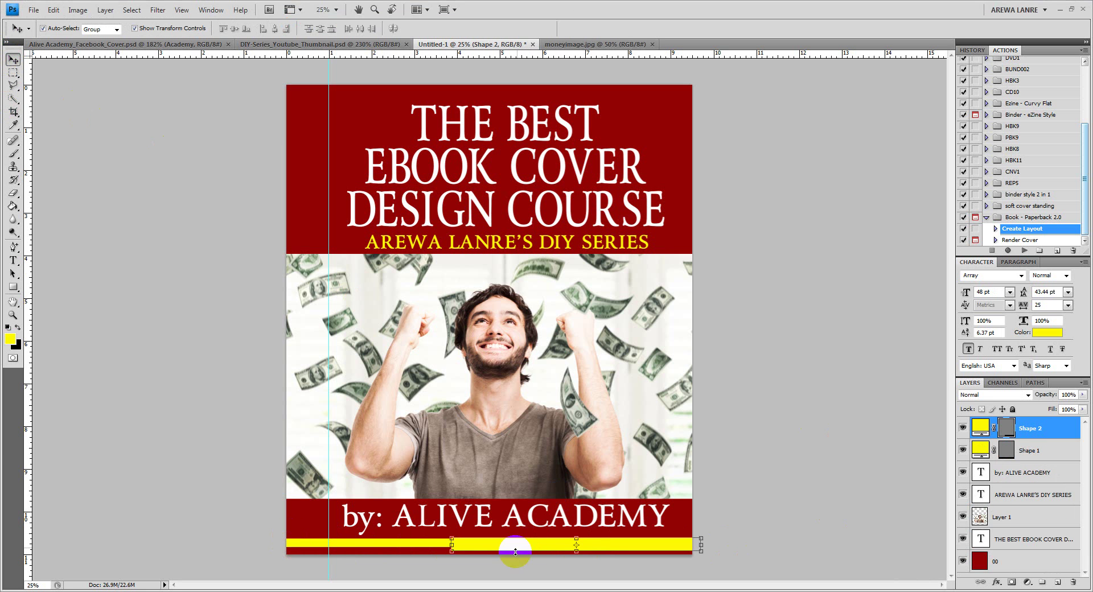
key("ctrl+z")
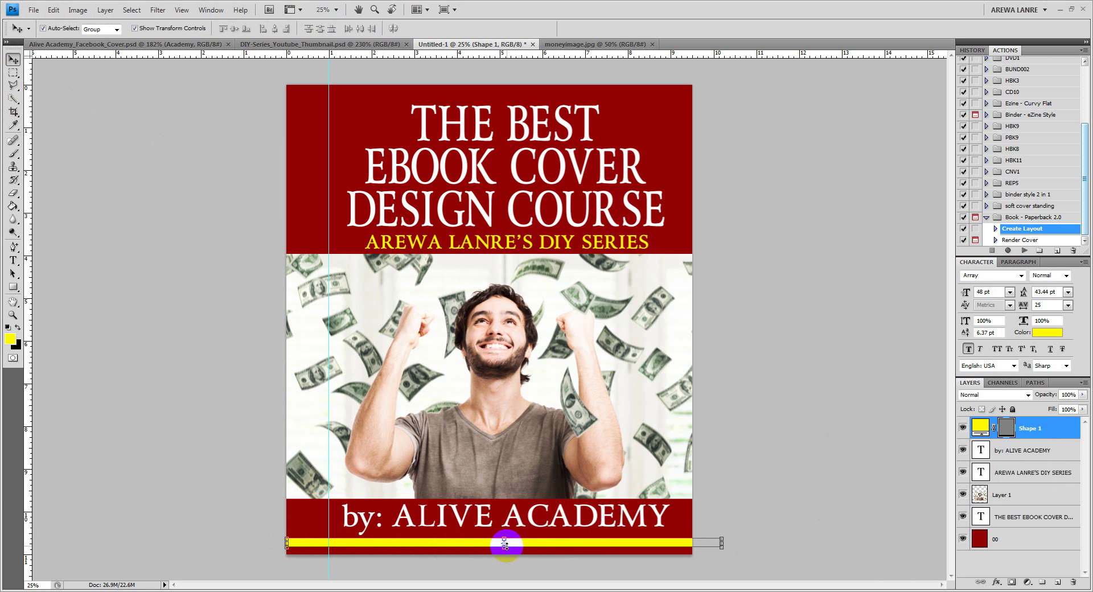
left_click(746, 456)
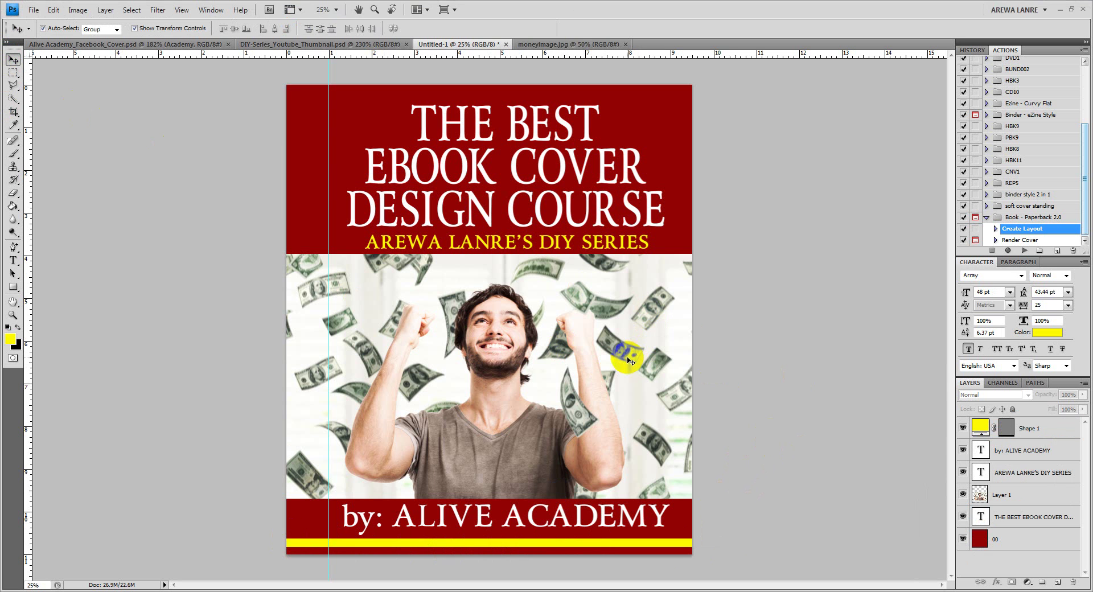
Start saving the cover and create a new folder named DIY-SERIES inside BEST OF ME > 1-ALIVE ACADEMY.
left_click(34, 10)
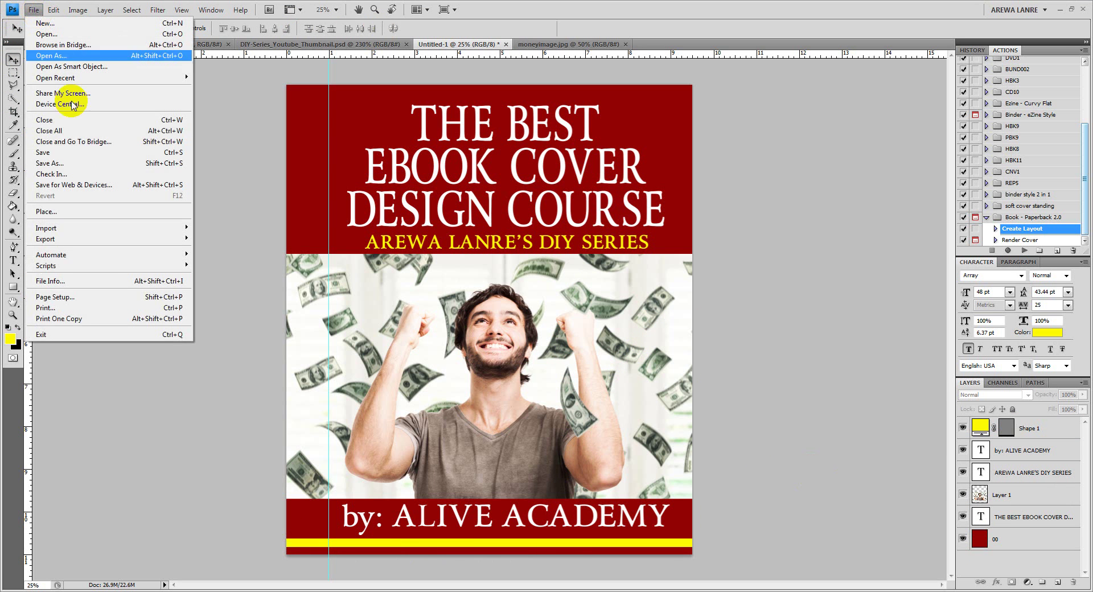
left_click(46, 154)
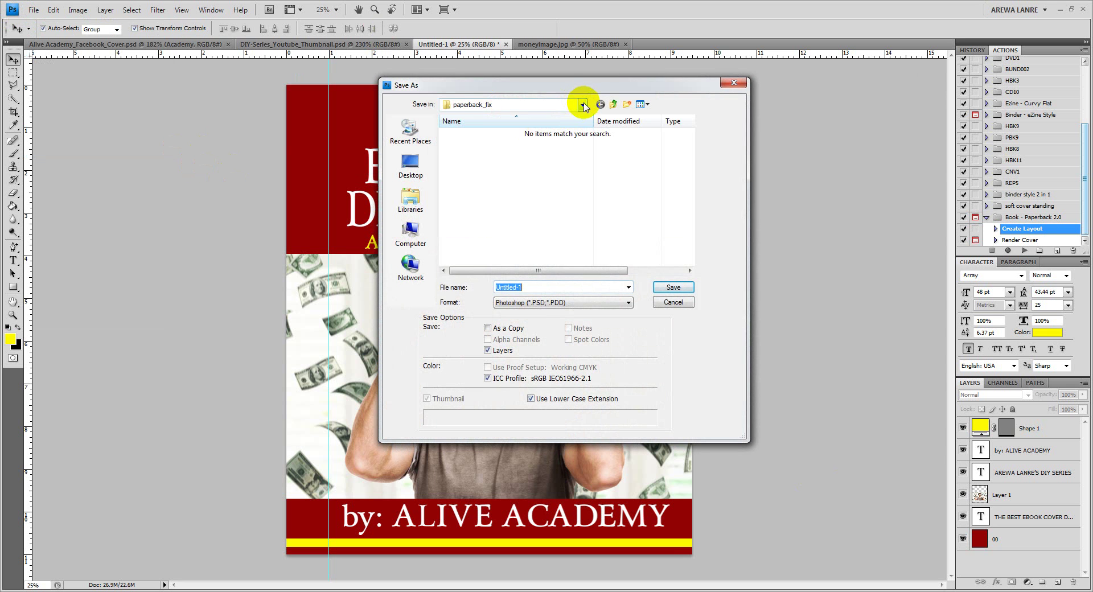
left_click(583, 105)
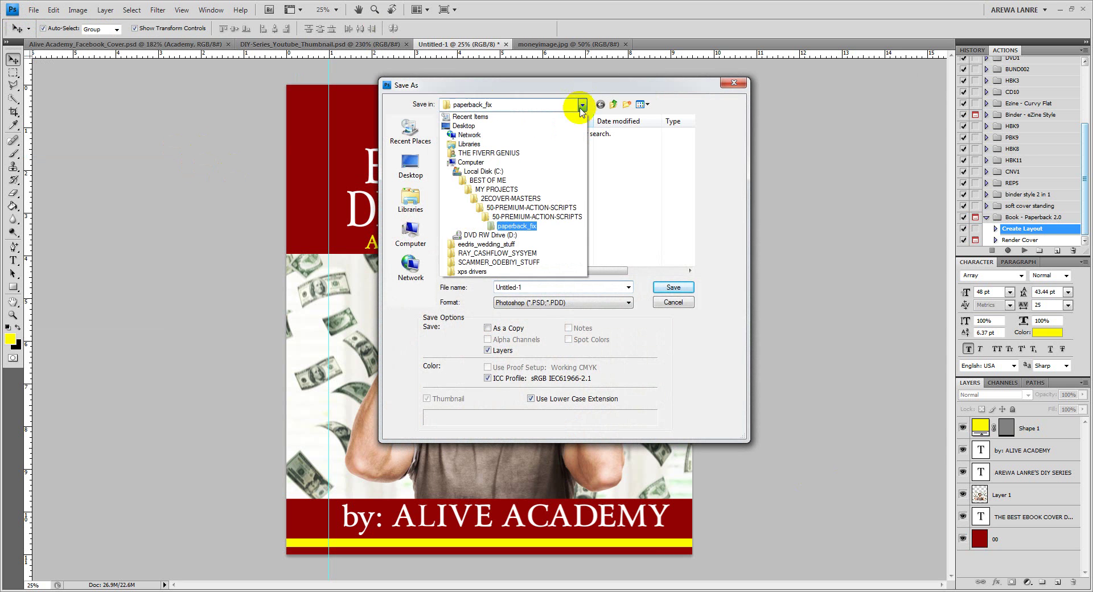
left_click(488, 180)
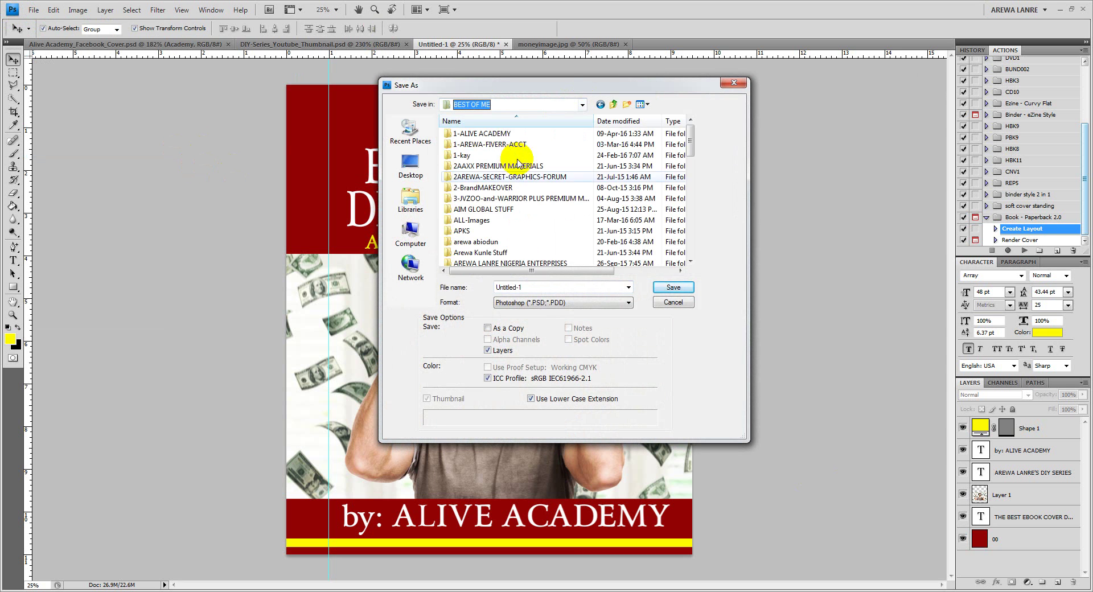
double_click(495, 132)
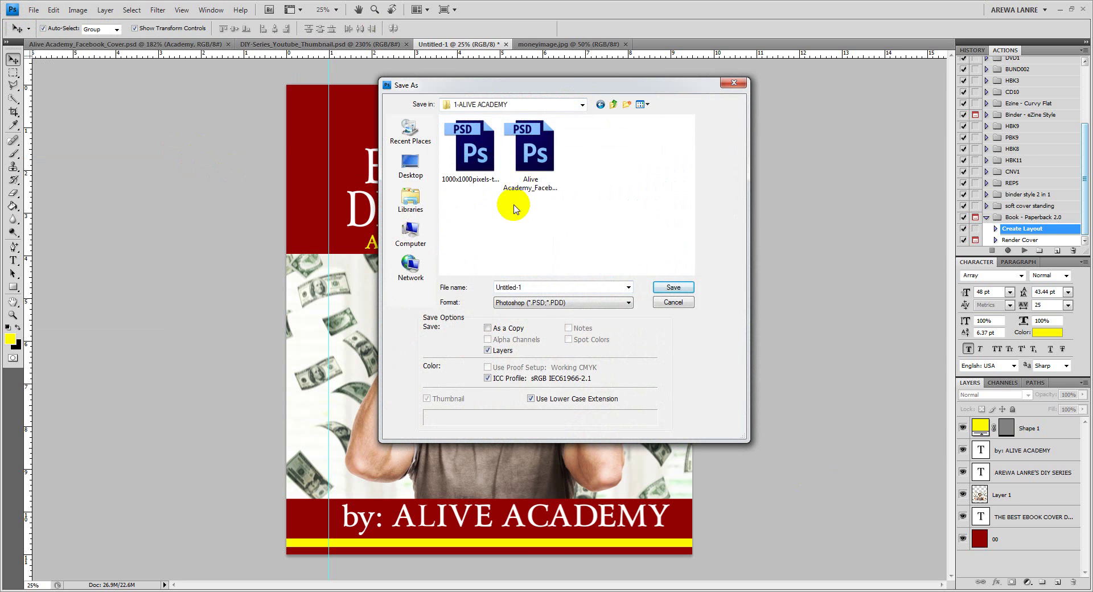
left_click(627, 105)
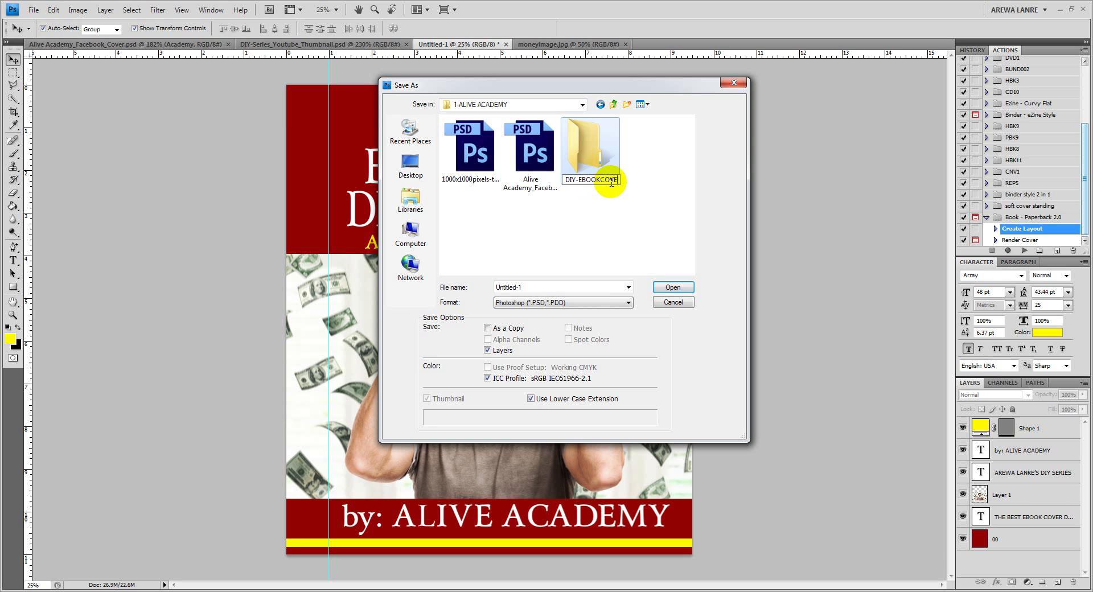
type("R-SERIES")
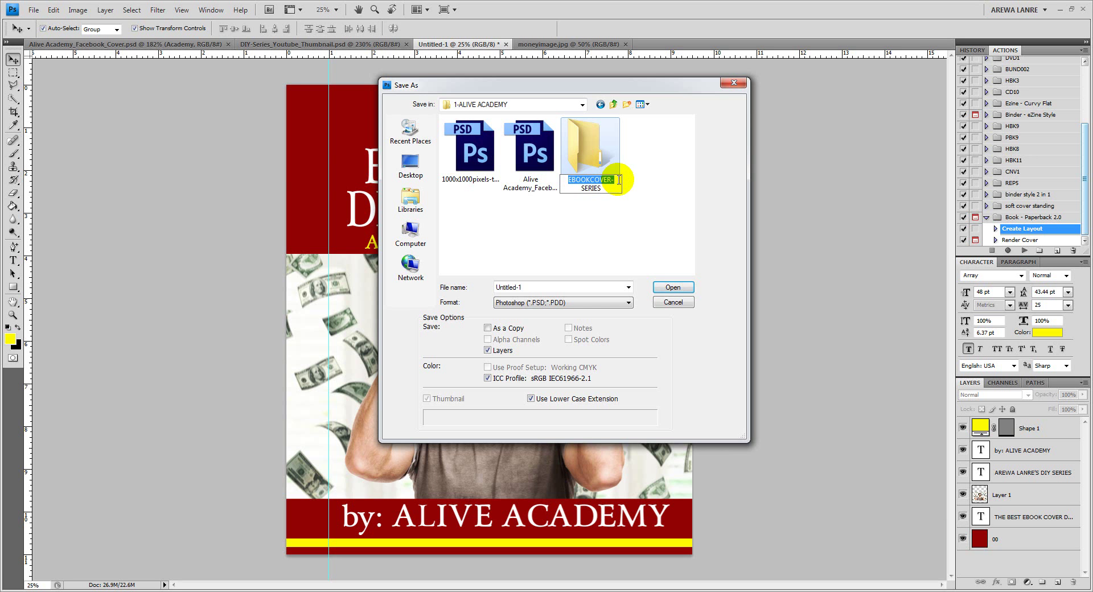
key("BackSpace")
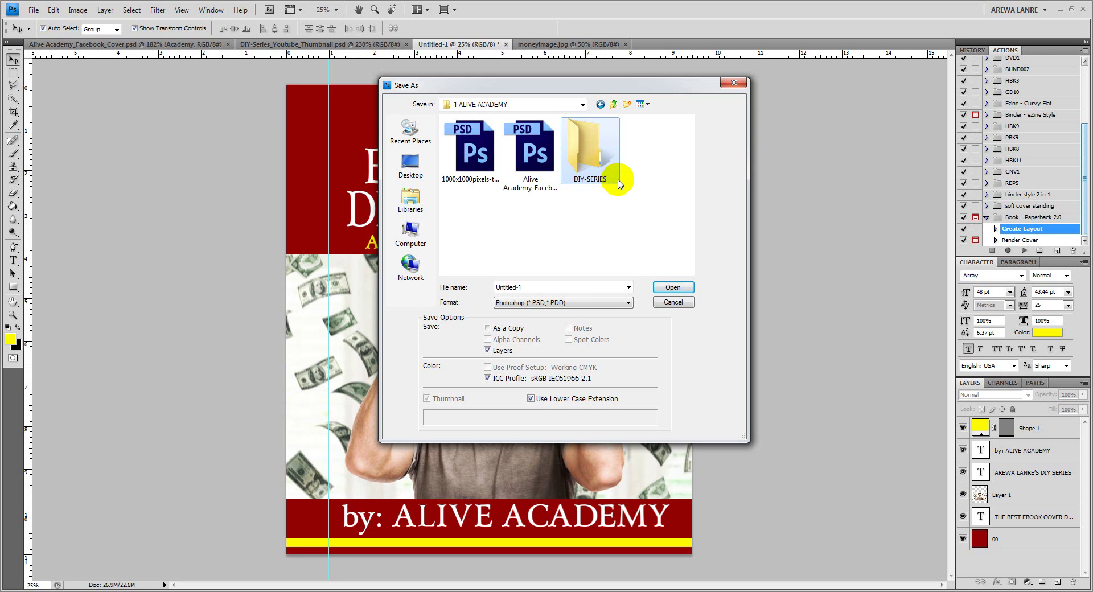
Save the cover as diy_ebook_cover in Photoshop PSD format inside the DIY-SERIES folder.
double_click(592, 165)
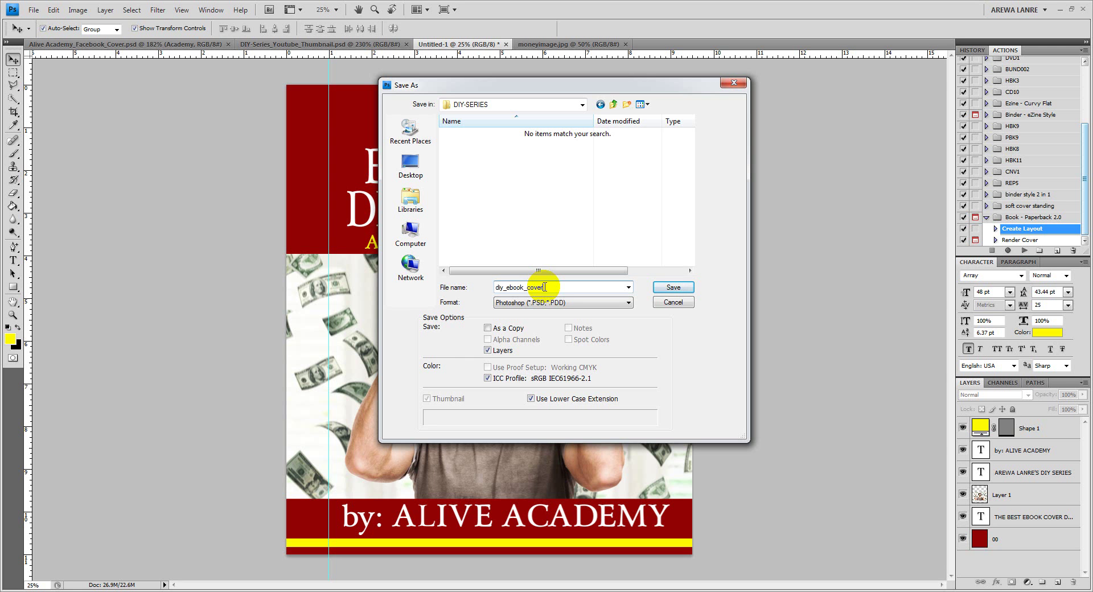
key("Return")
key("Return")
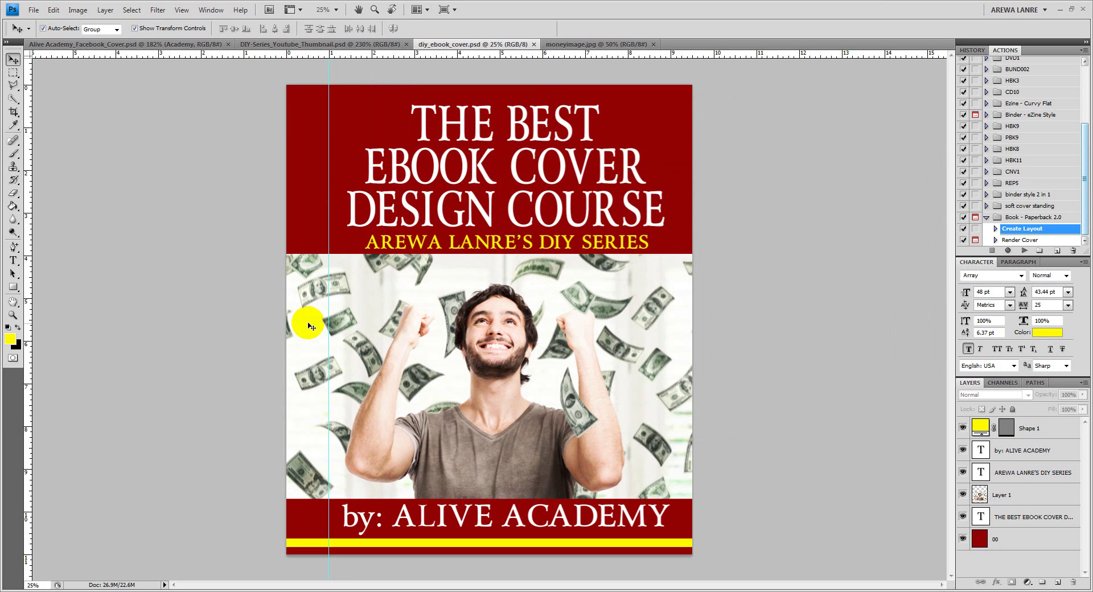
Run the Render Cover action of Book - Paperback 2.0 on the flat cover and dismiss its completion message.
left_click(1021, 241)
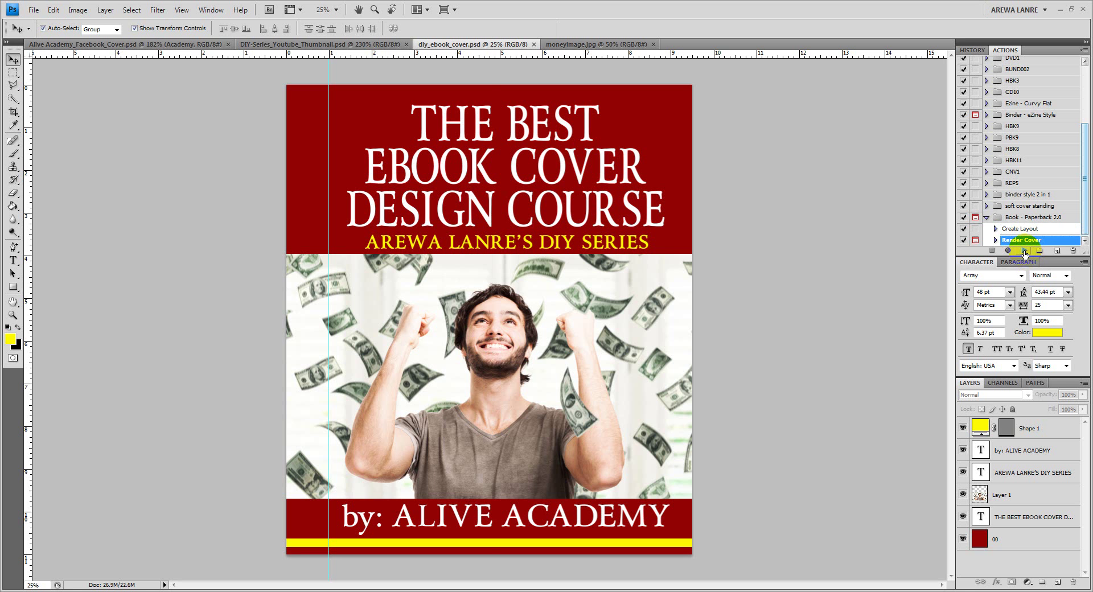
left_click(1025, 251)
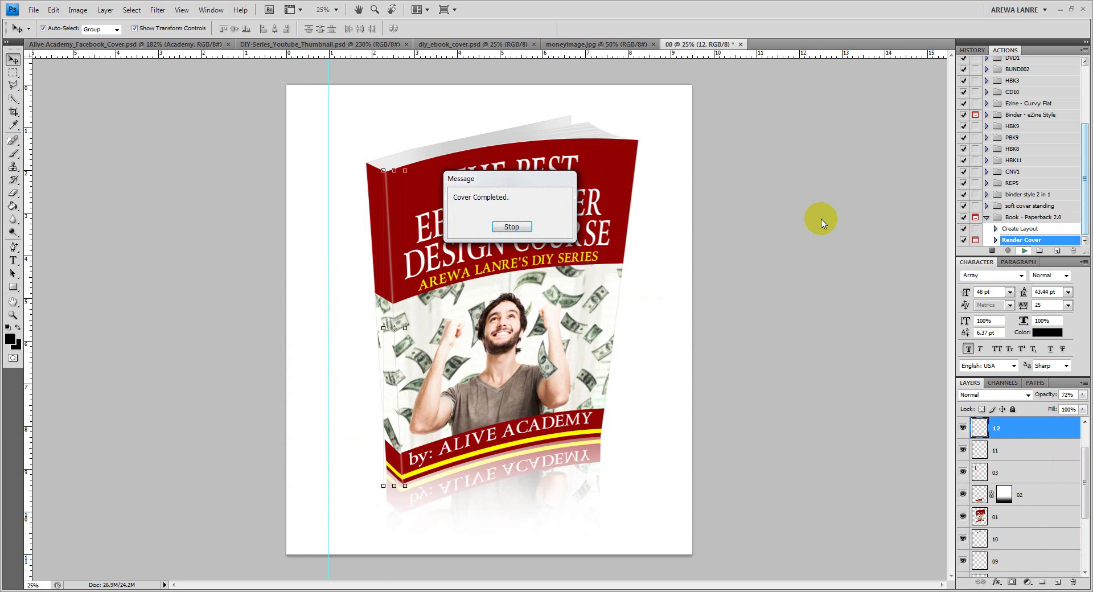
left_click(516, 227)
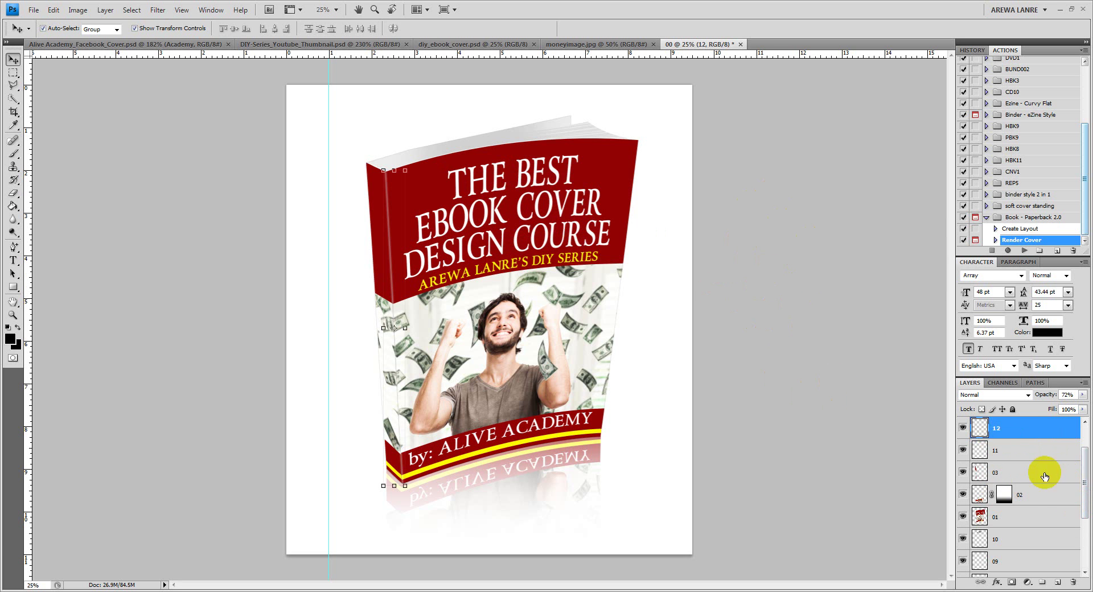
Hide the white background layer 00 so the rendered paperback stands on transparency.
left_click_drag(1085, 469, 1084, 498)
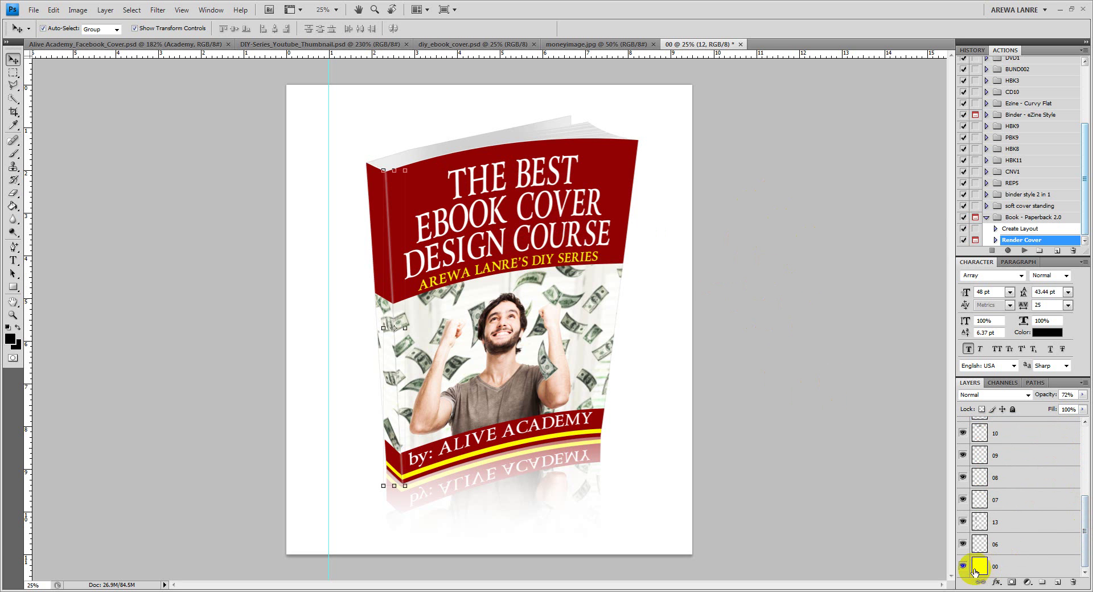
left_click(963, 566)
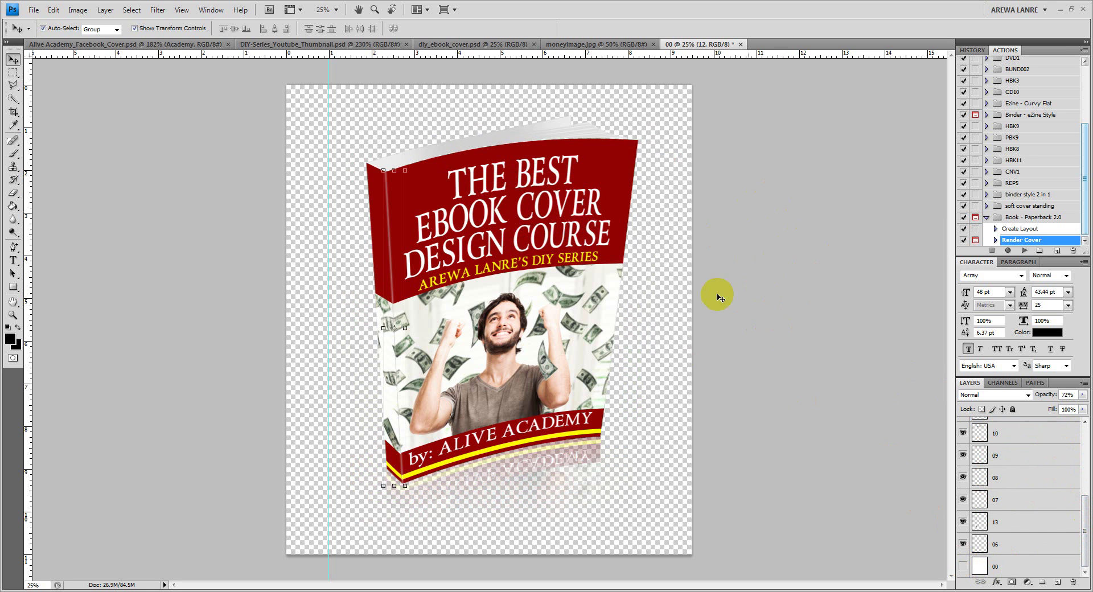
left_click(501, 207)
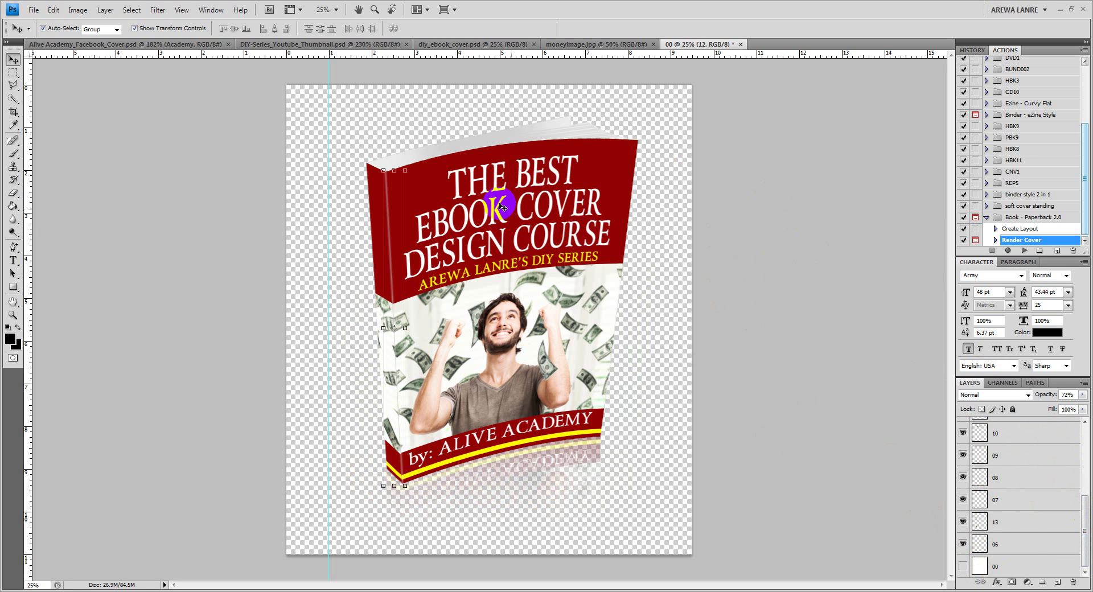
left_click(963, 567)
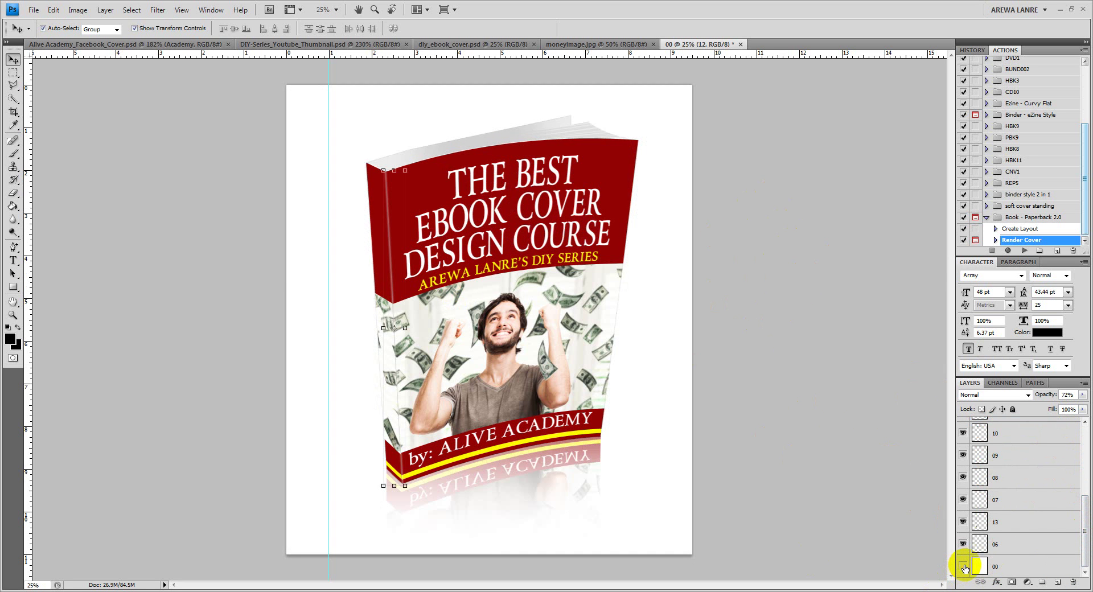
left_click(963, 567)
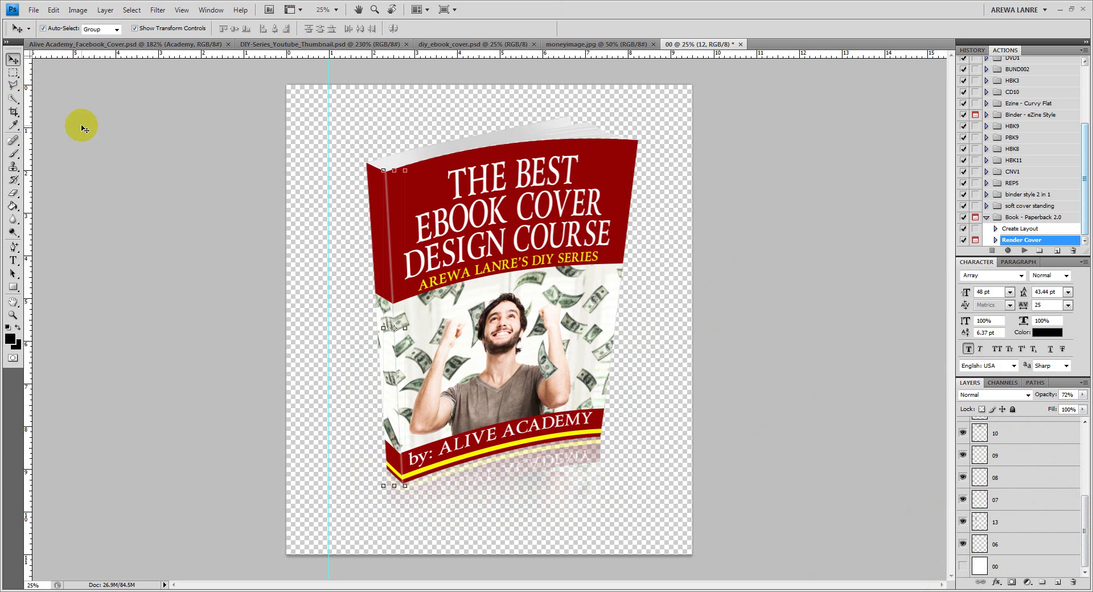
Crop the rendered paperback image close around the book and its reflection, to about 2280 by 3010 pixels.
key("c")
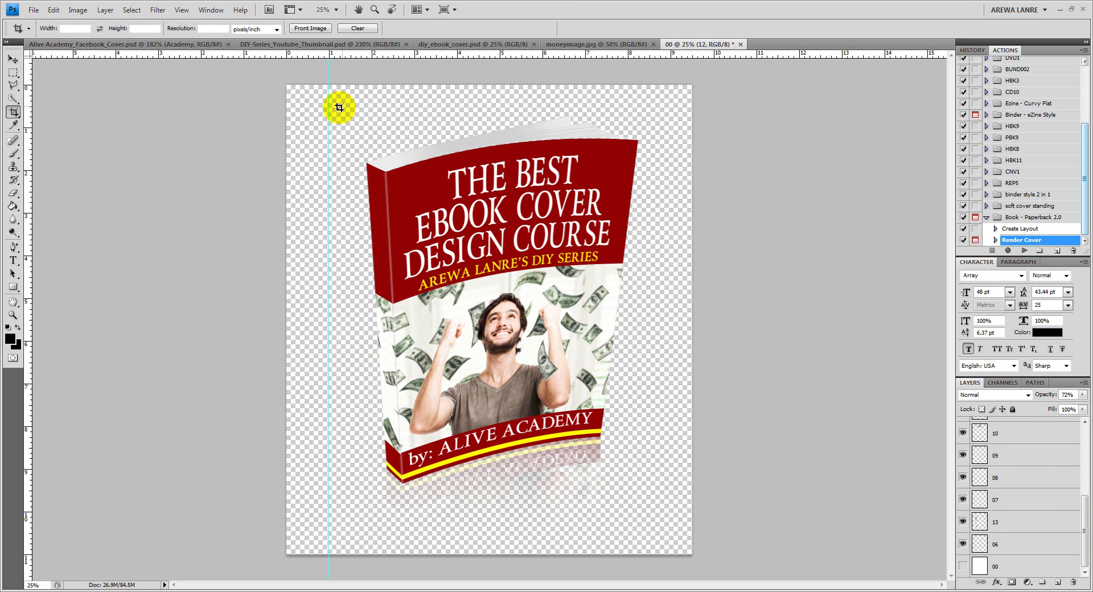
left_click_drag(339, 104, 663, 531)
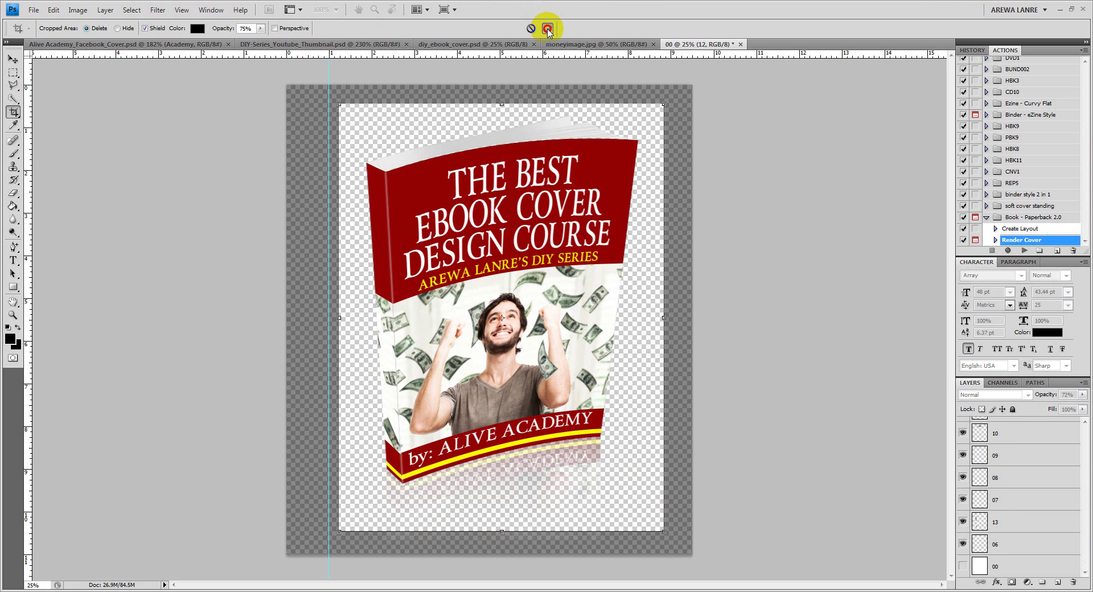
left_click(548, 29)
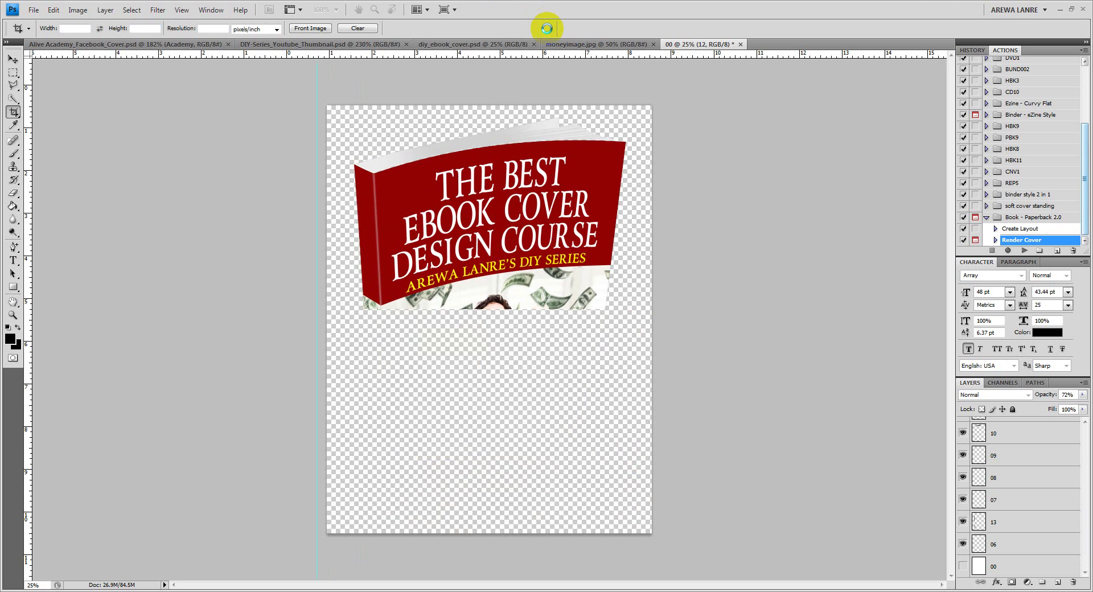
left_click(14, 60)
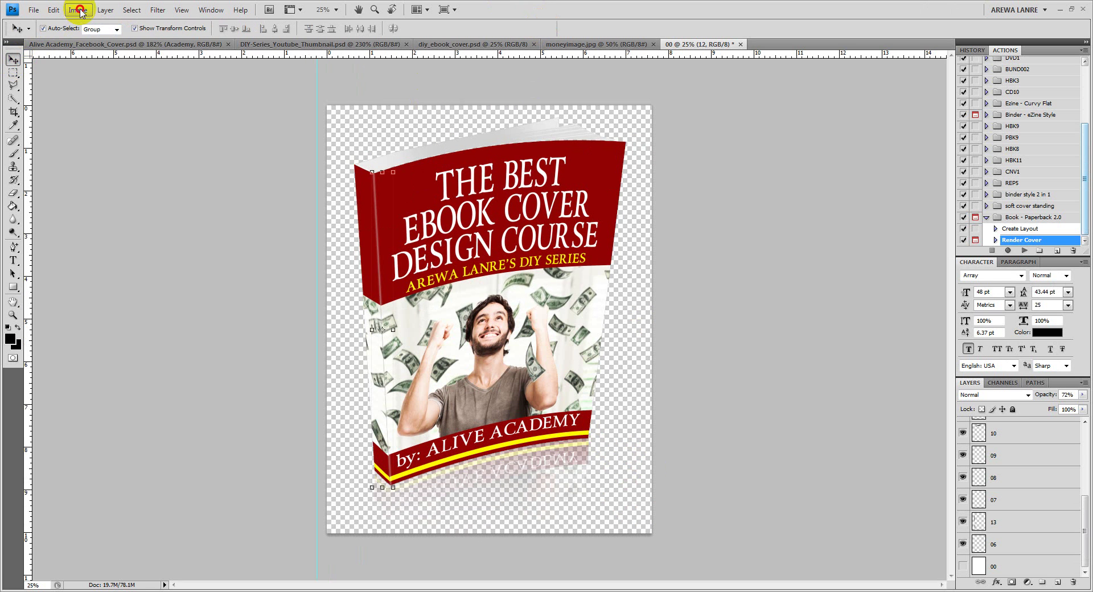
Resize the cropped book image to 800 pixels wide with proportions constrained, and fit it in the view.
left_click(79, 11)
left_click(95, 91)
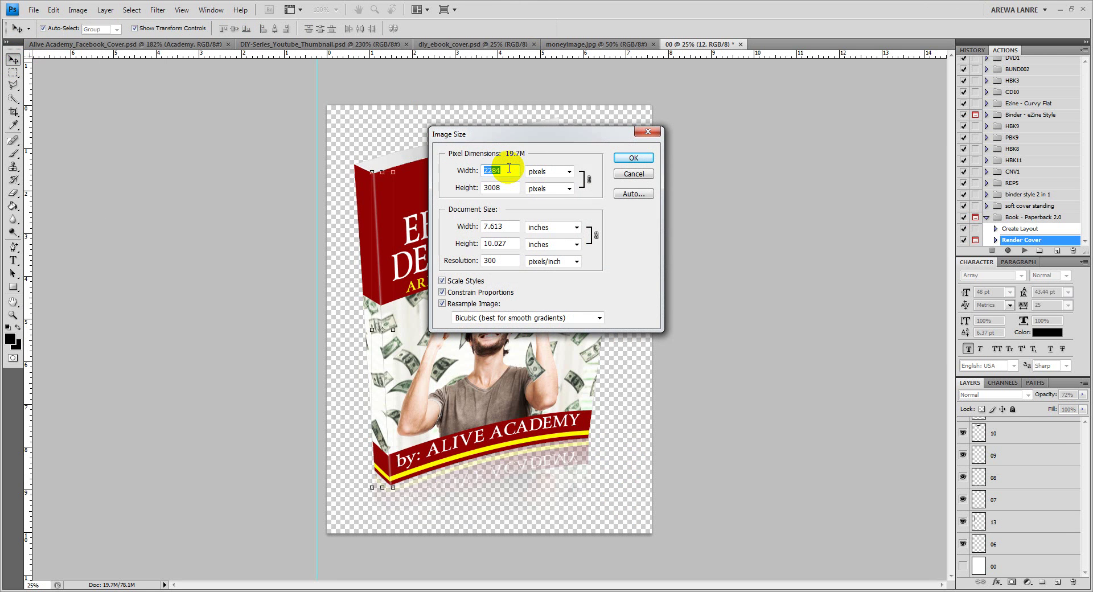
key("Escape")
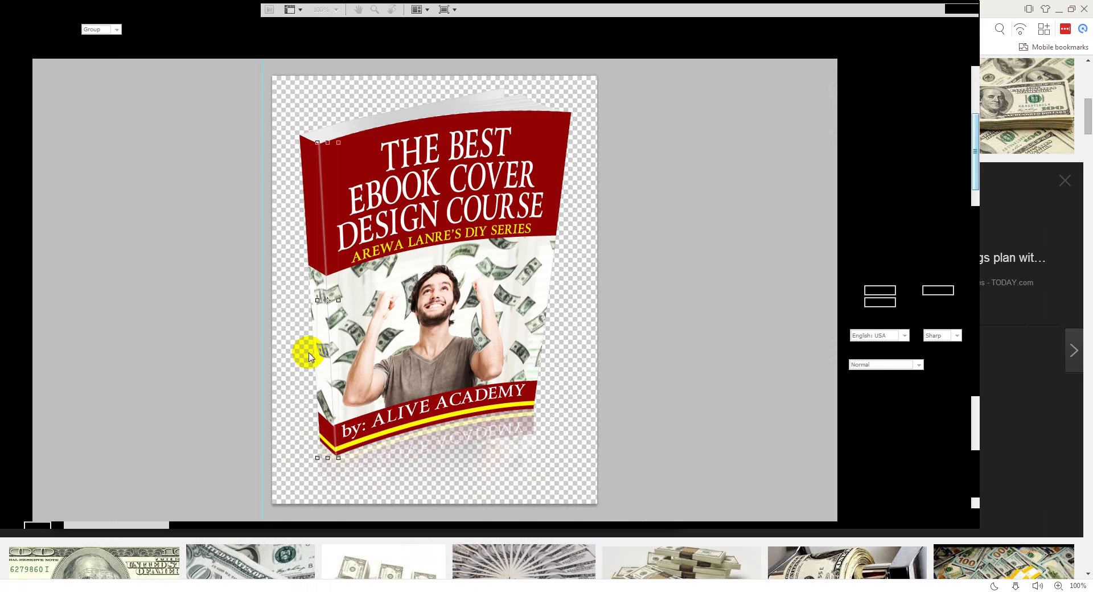
key("alt+ctrl+i")
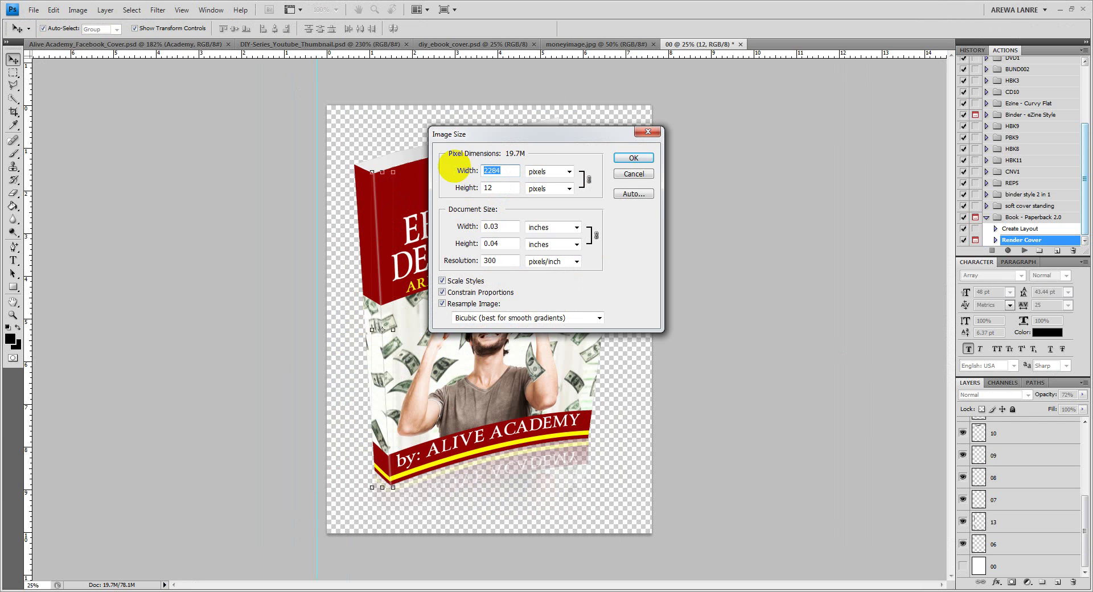
type("900")
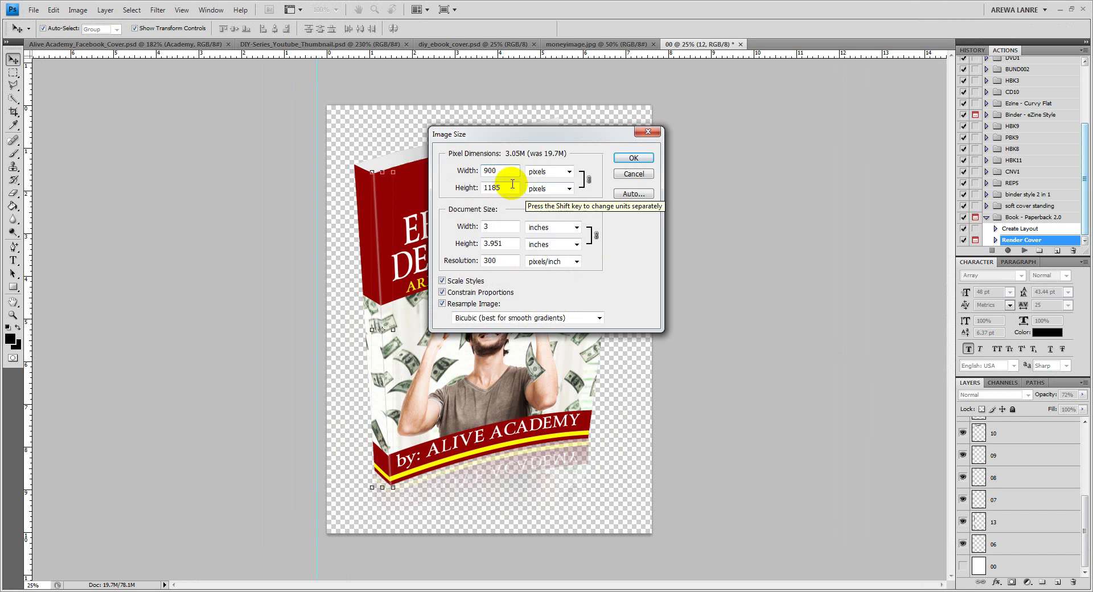
left_click_drag(495, 171, 475, 171)
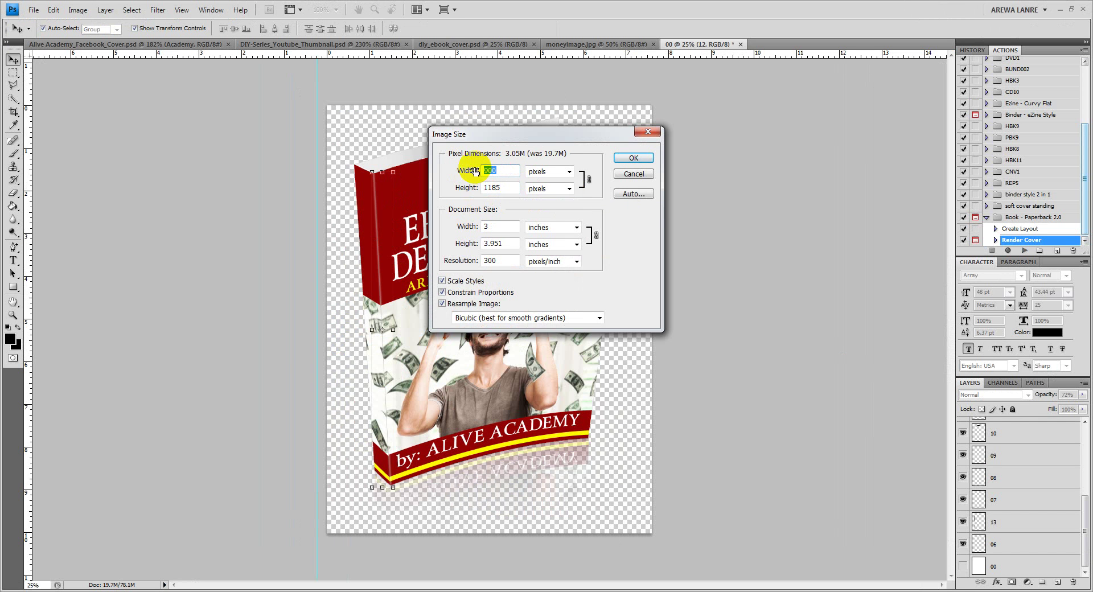
type("800")
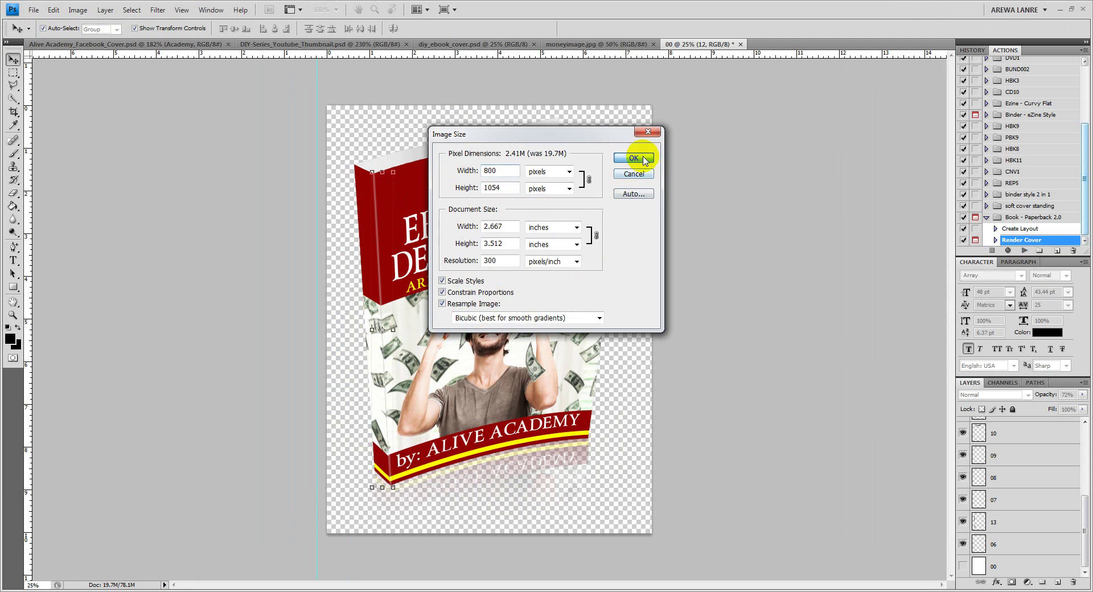
left_click(646, 160)
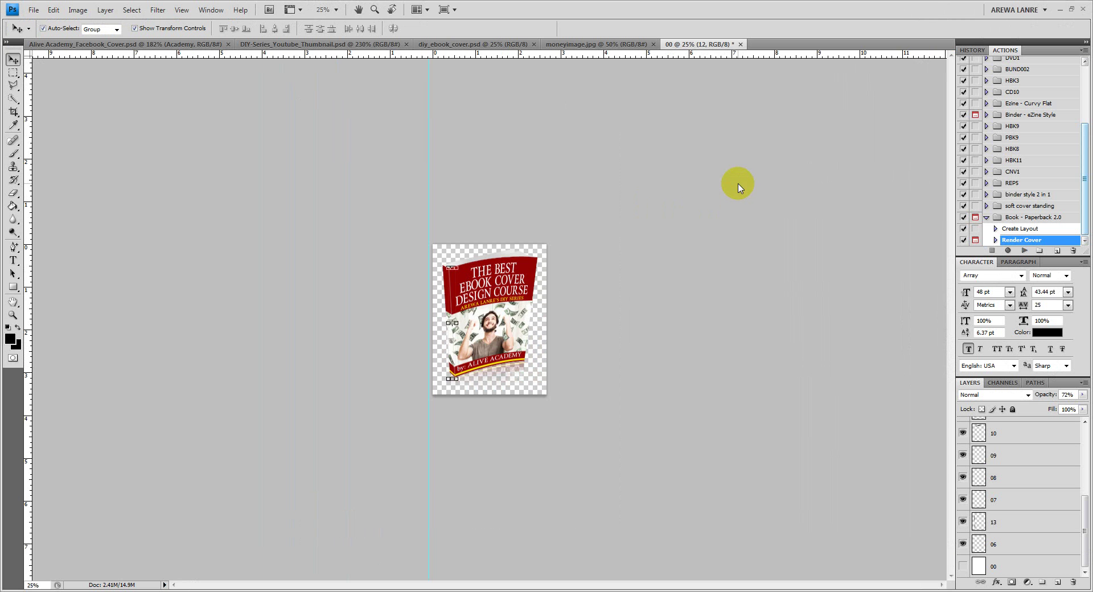
key("ctrl+0")
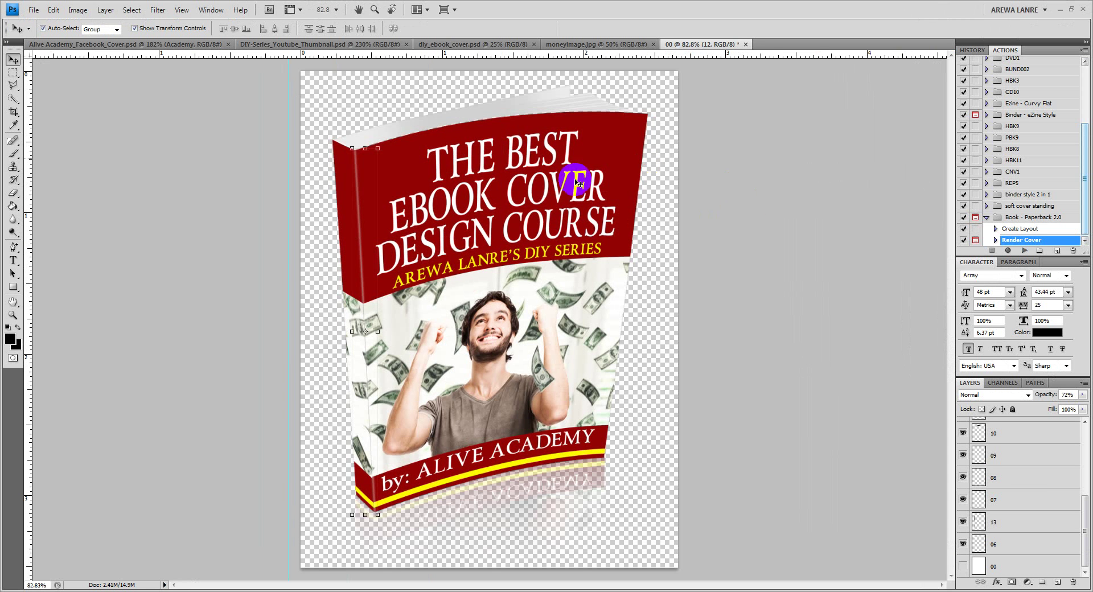
Start a Save for Web & Devices export of the 3D book mockup and set its format to PNG-24.
left_click(36, 11)
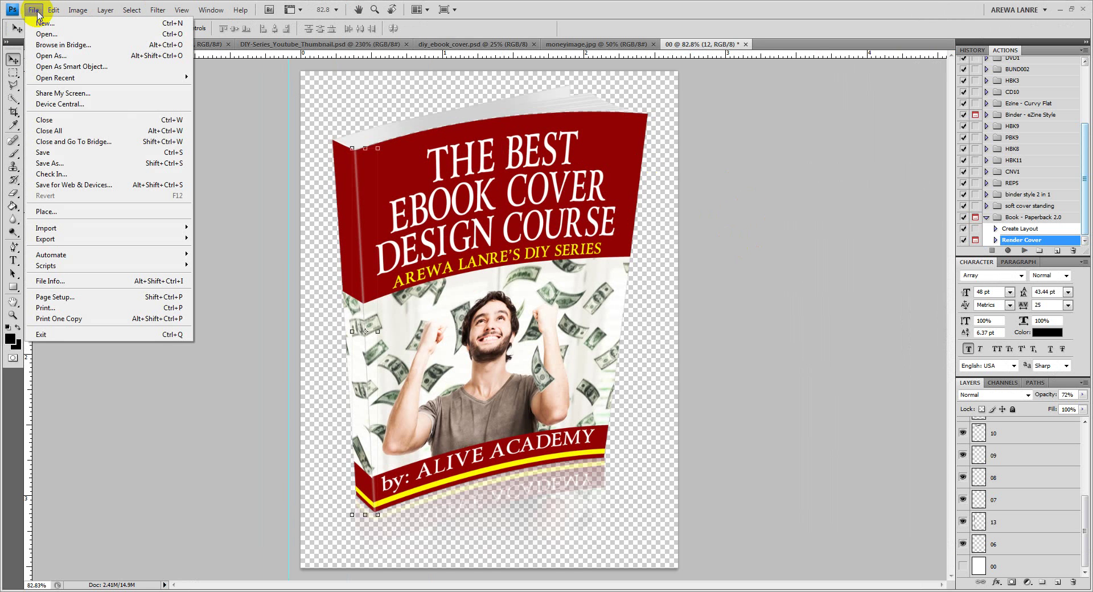
left_click(67, 185)
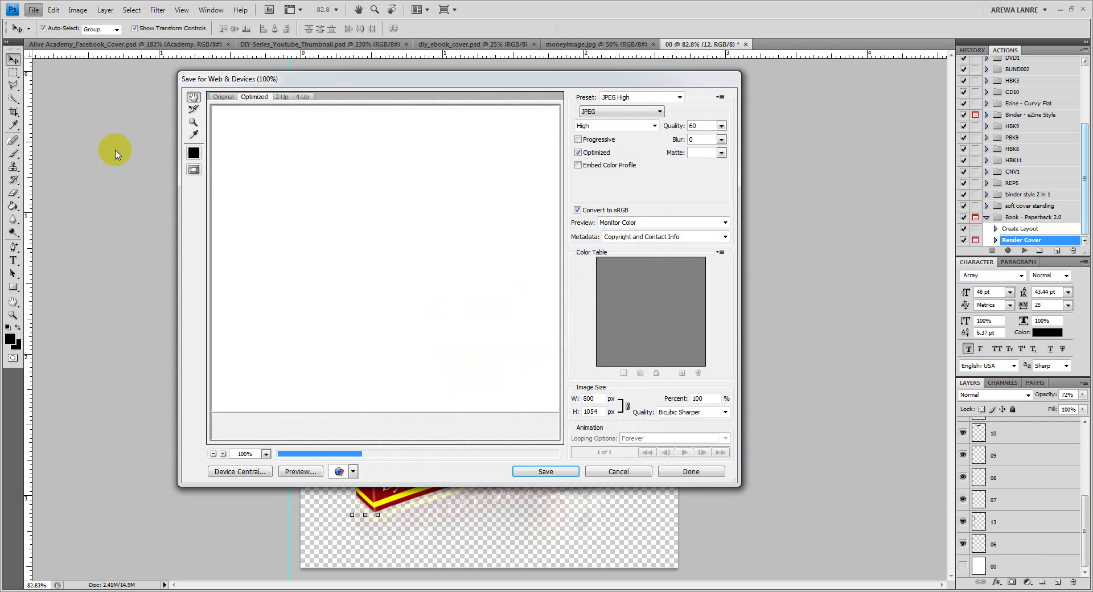
left_click(615, 111)
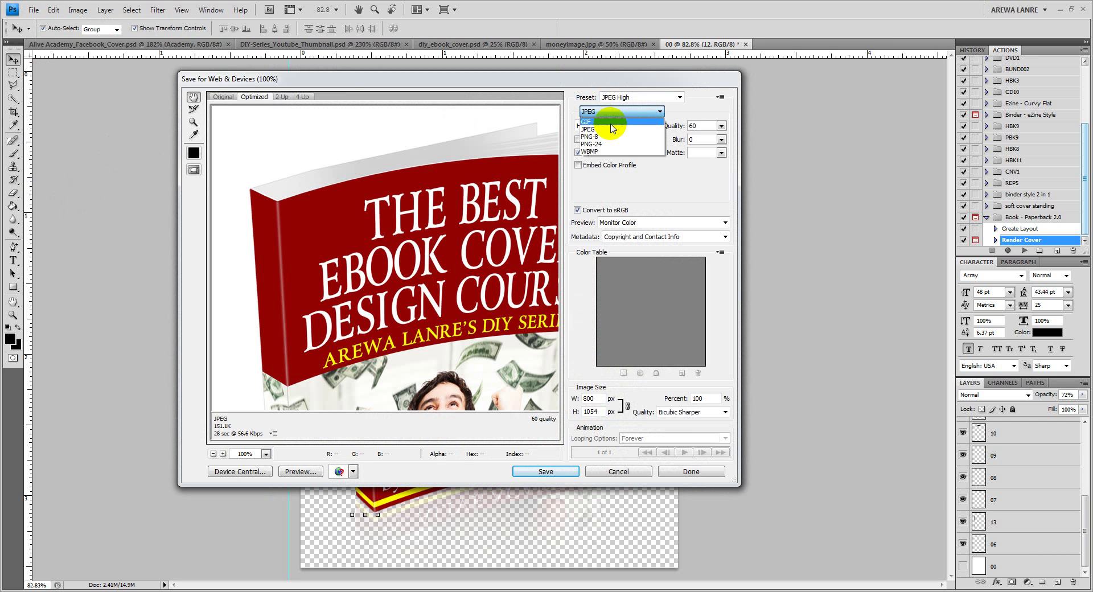
left_click(607, 144)
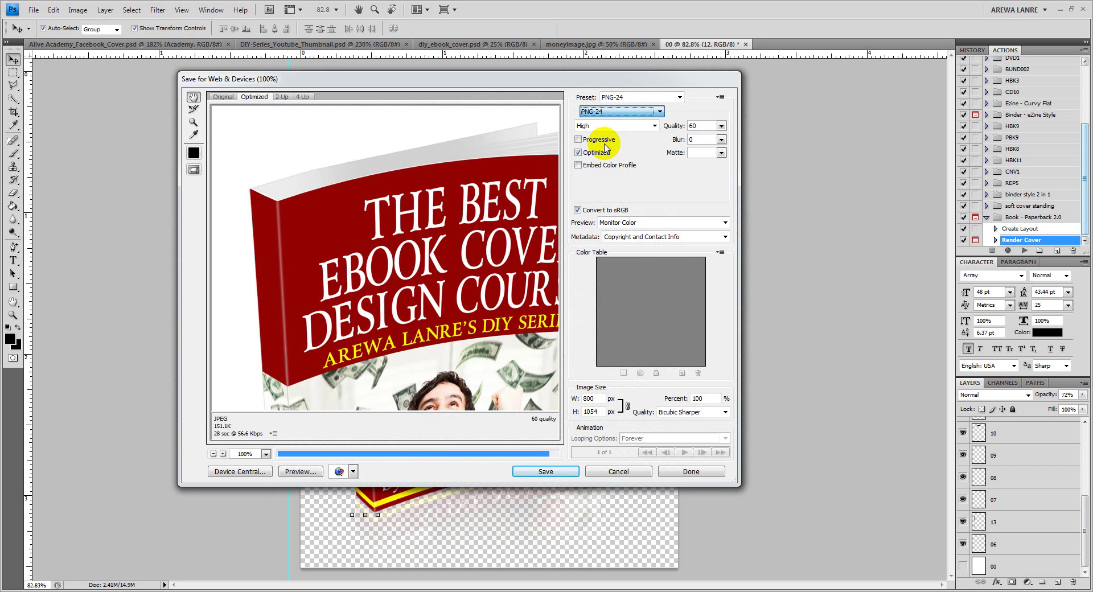
Save the optimized PNG as diy_ebook_cover in the DIY-SERIES folder with default settings.
left_click(532, 470)
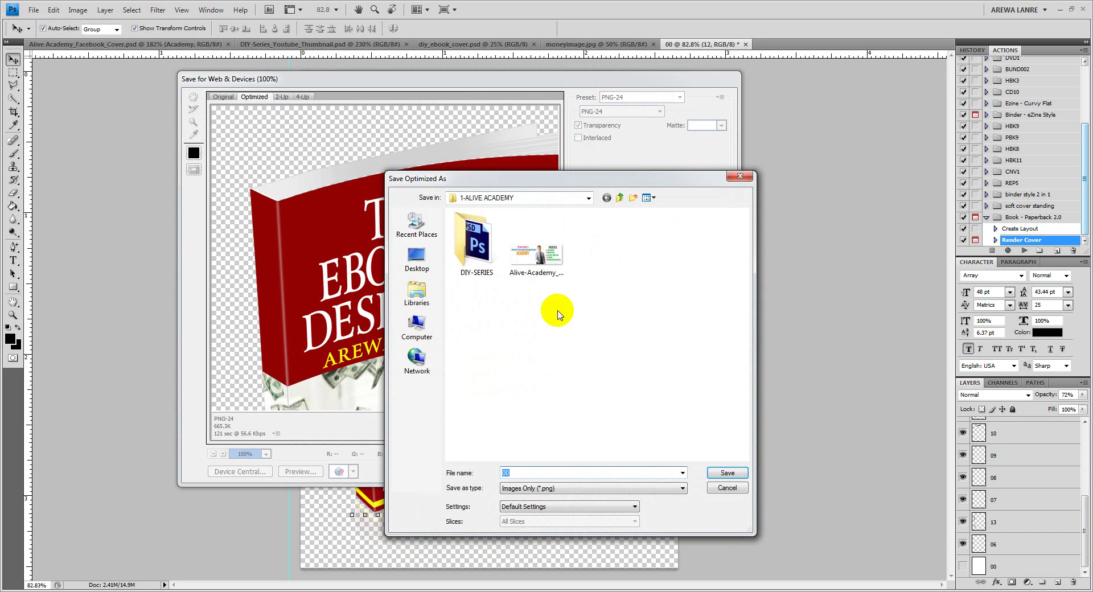
double_click(481, 262)
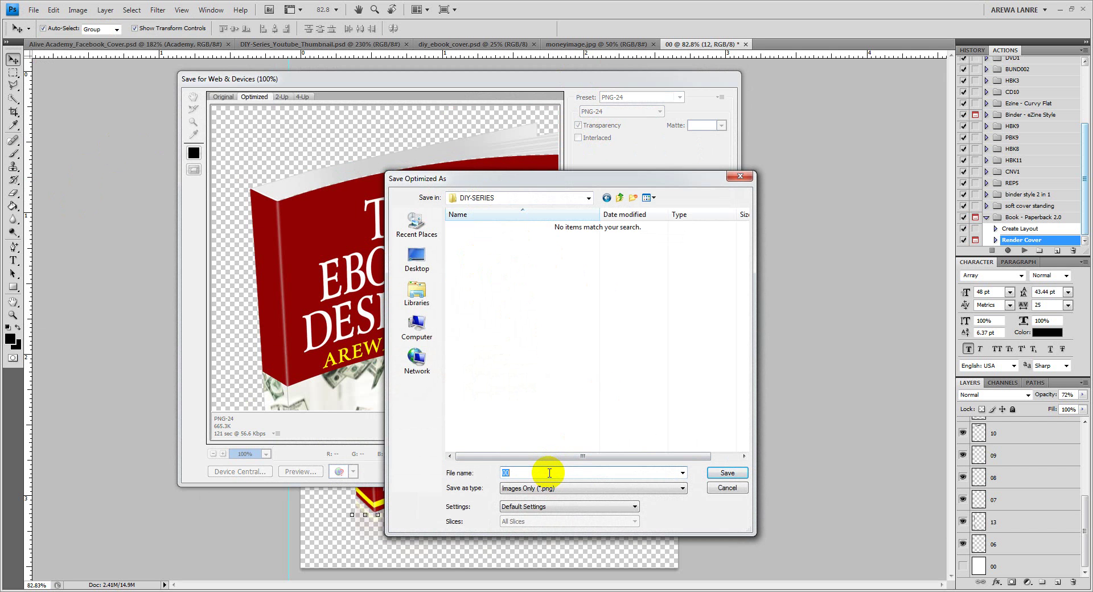
type("D")
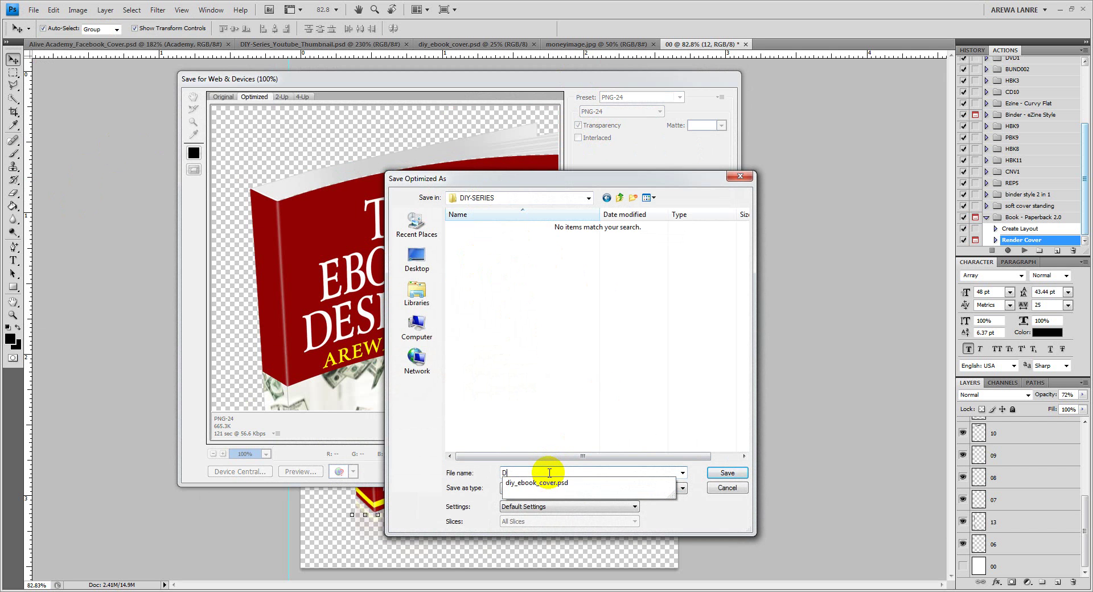
key("Down")
key("BackSpace")
left_click(724, 474)
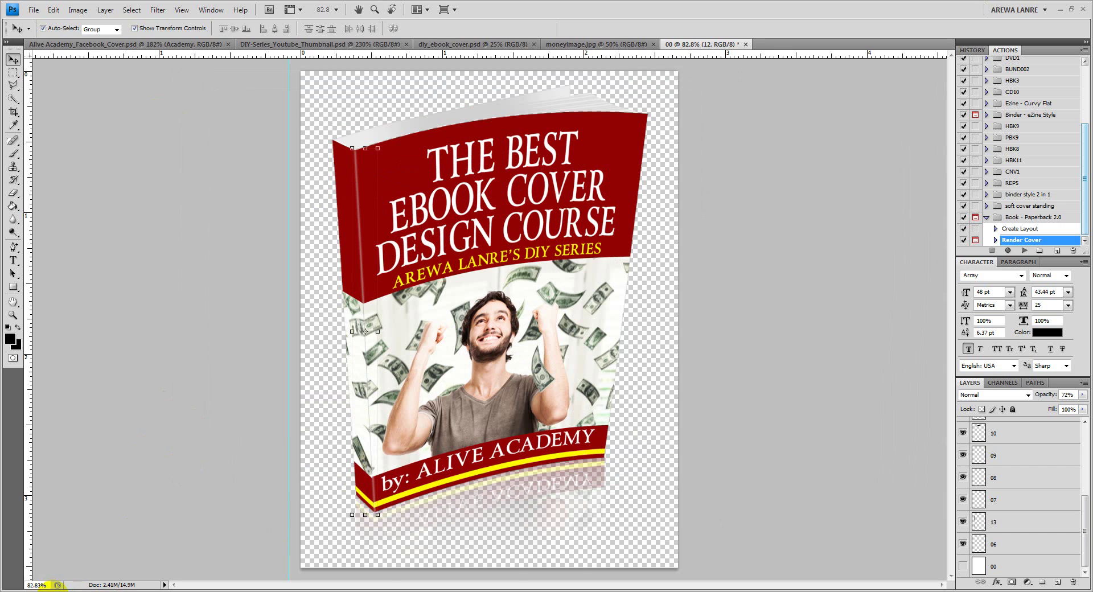
Switch to the open 50-PREMIUM-ACTION-SCRIPTS Windows Explorer window and go to the BEST OF ME folder on Local Disk (C:).
mouse_move(57, 590)
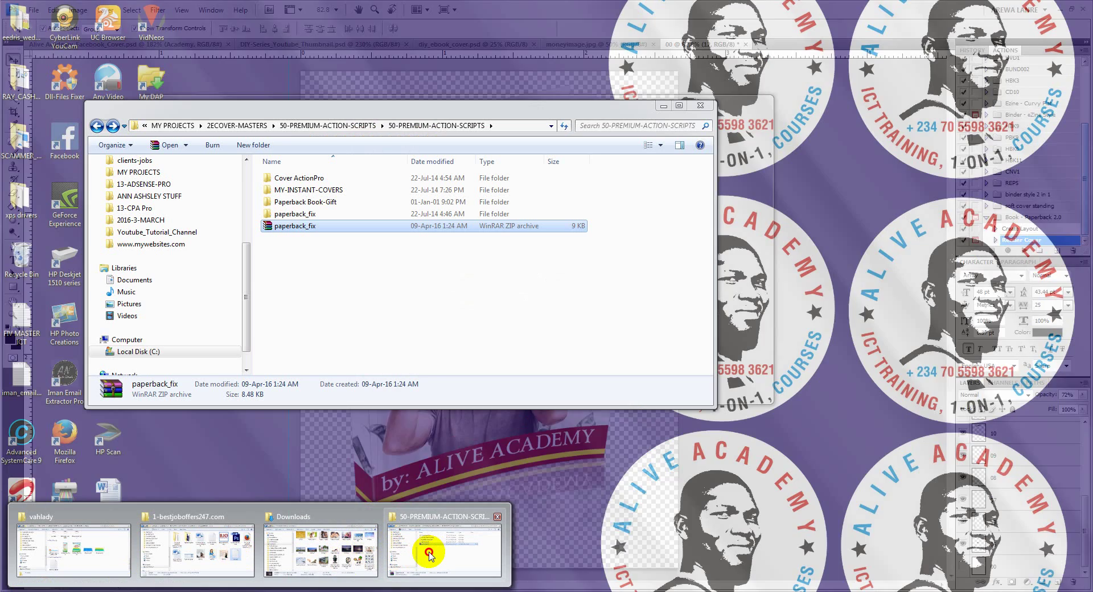
left_click(428, 557)
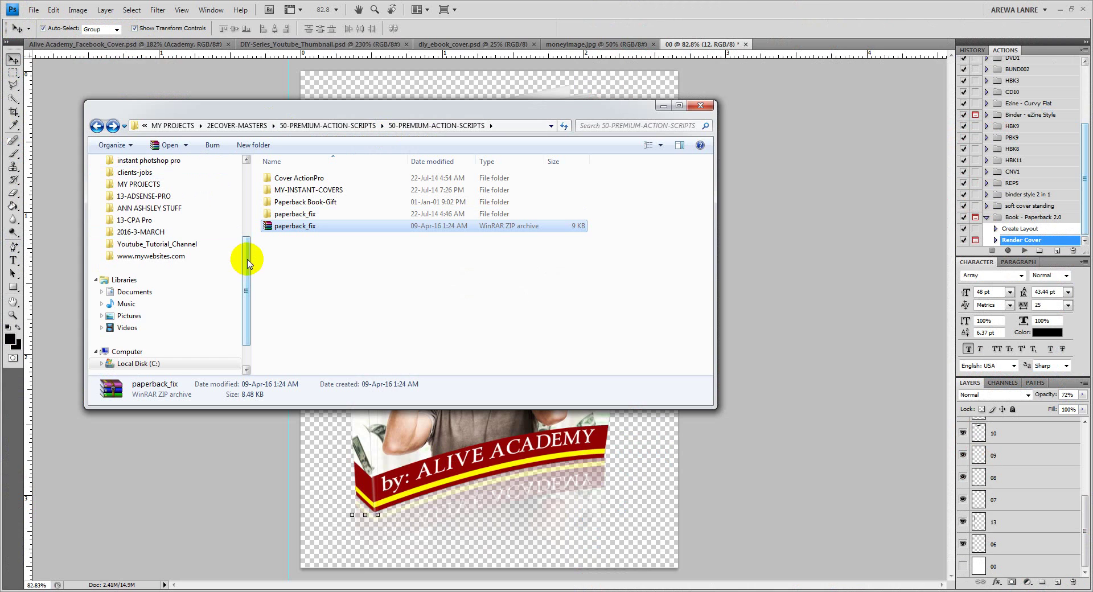
left_click_drag(248, 263, 242, 242)
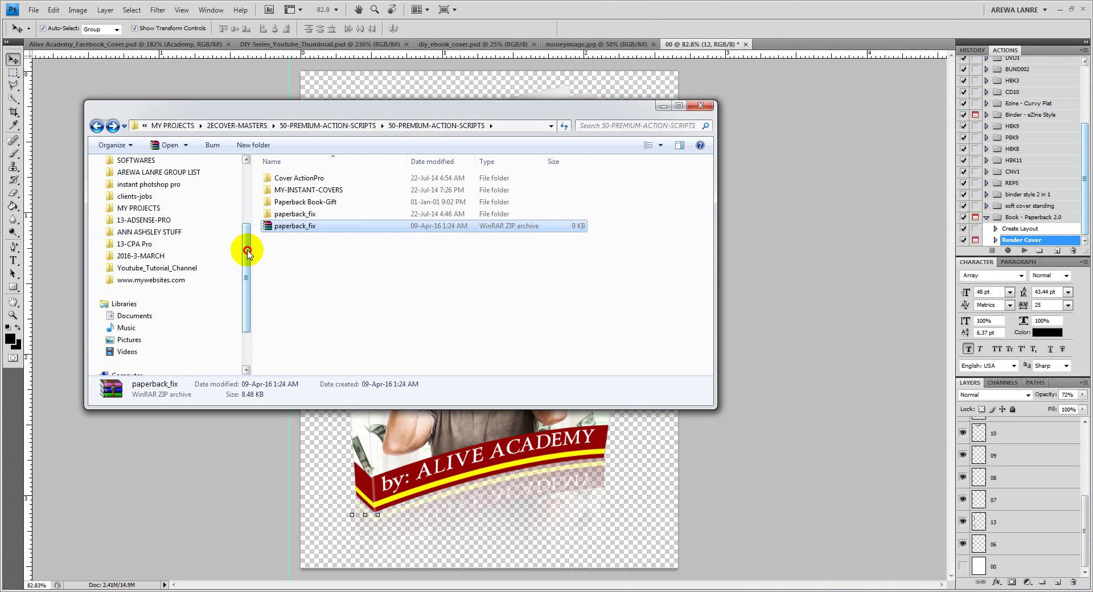
left_click_drag(245, 250, 246, 282)
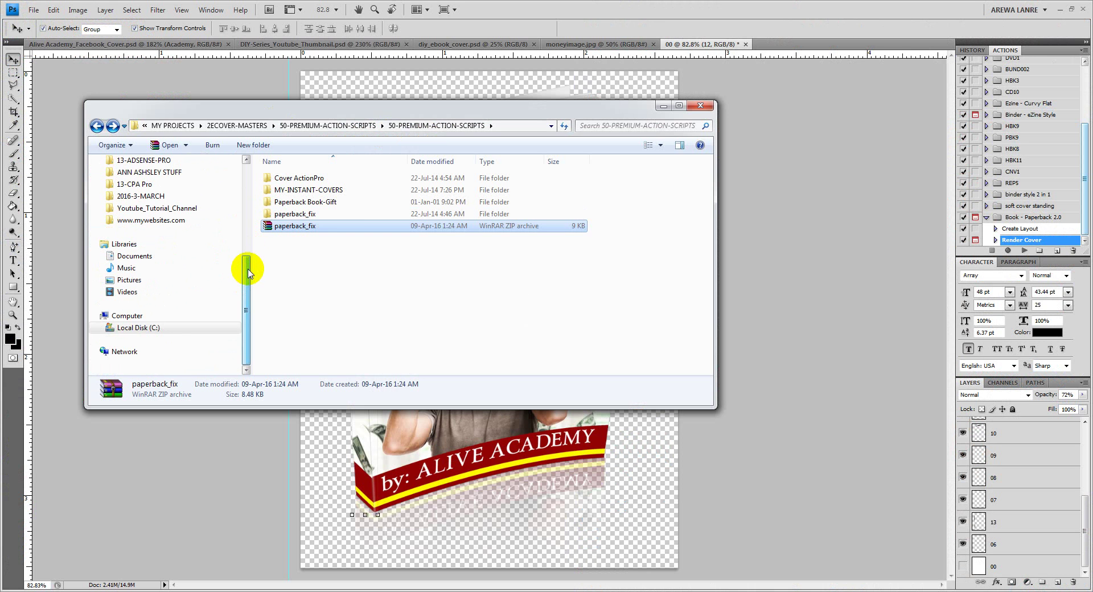
left_click(132, 327)
left_click(293, 202)
double_click(295, 201)
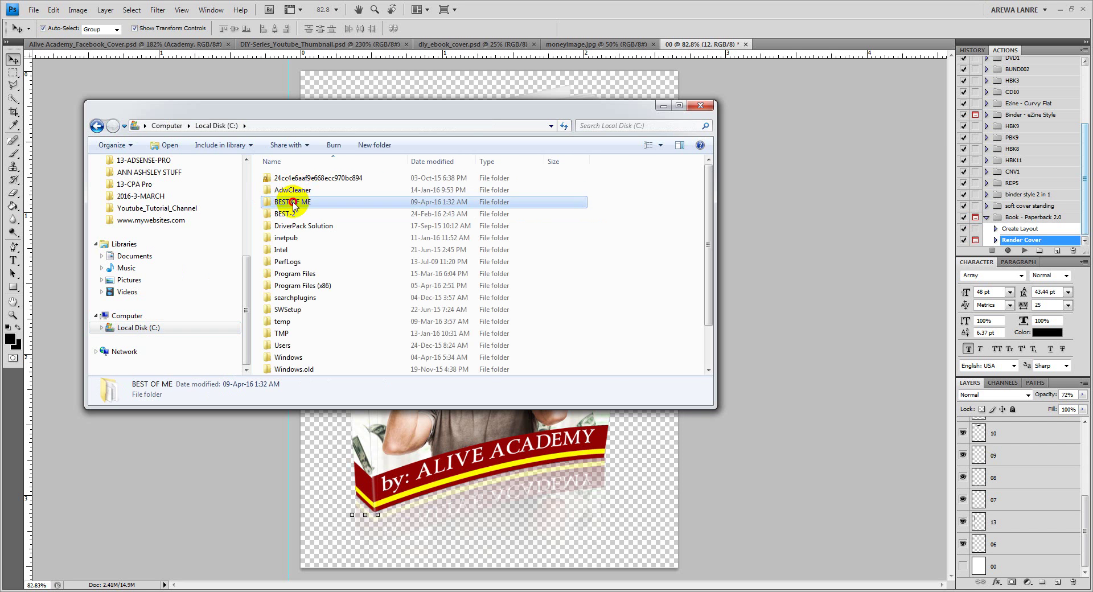
Go into 1-ALIVE ACADEMY and its DIY-SERIES folder, and open the exported diy_ebook_cover image in Windows Photo Viewer.
scroll(335, 248, "down", 3)
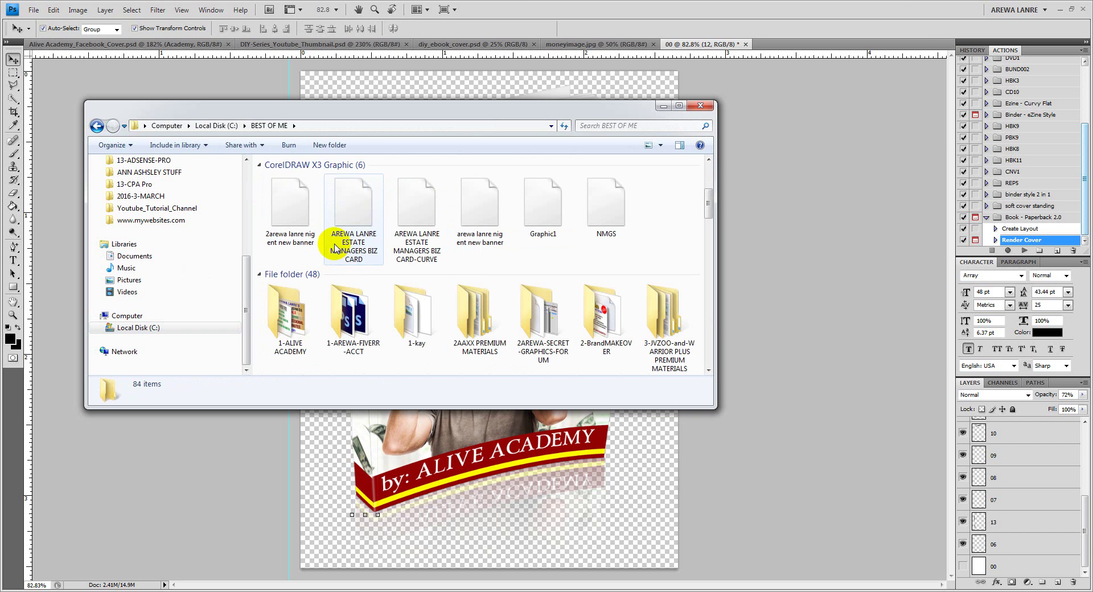
double_click(289, 301)
double_click(291, 190)
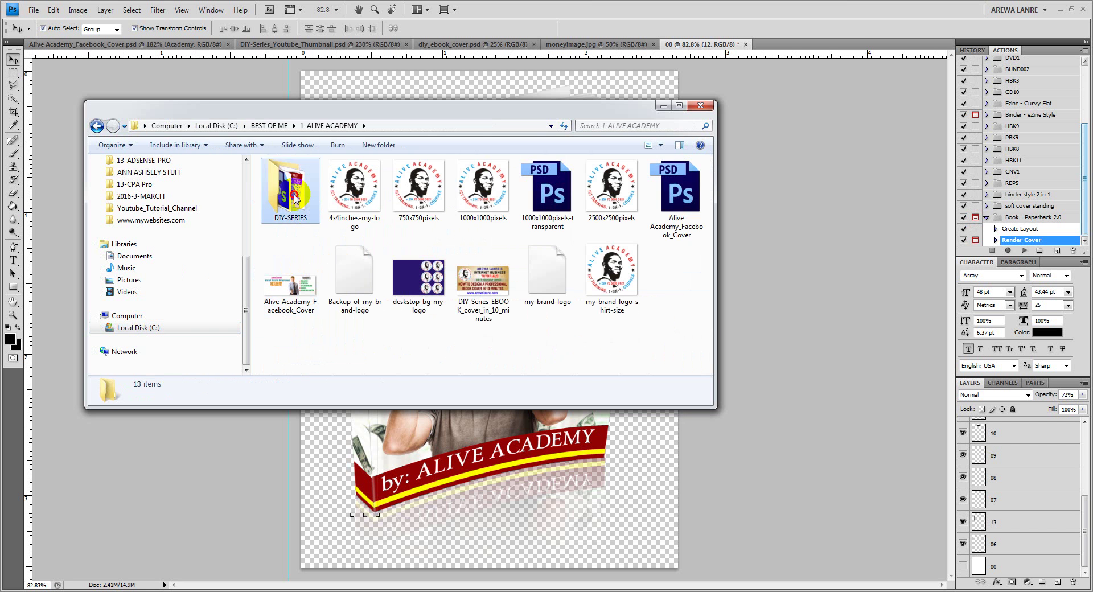
double_click(291, 191)
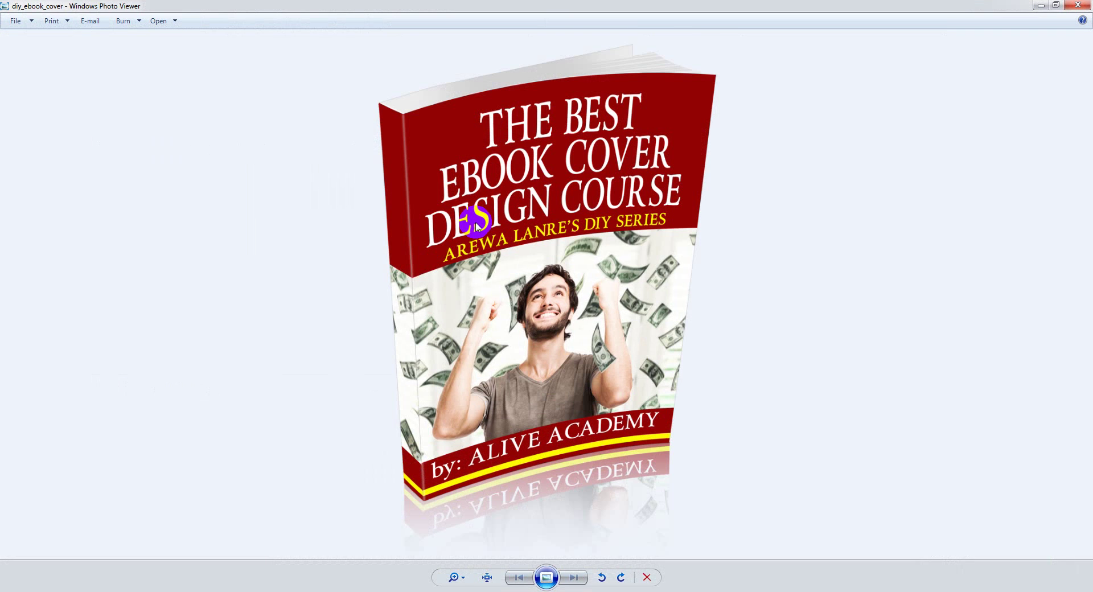